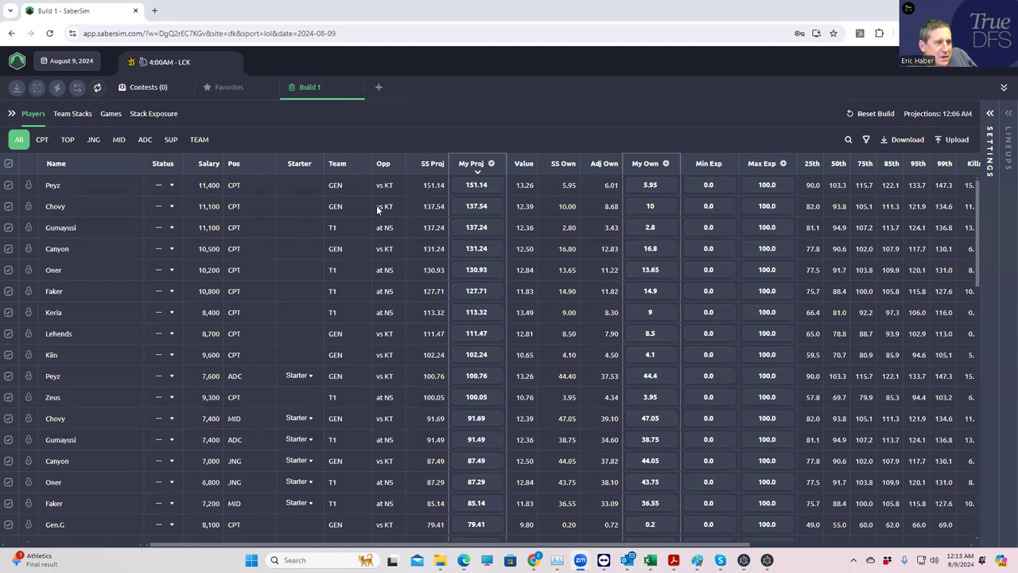
Show the build settings and the slate's game matchups, and open the HR image in Paint.
click(991, 115)
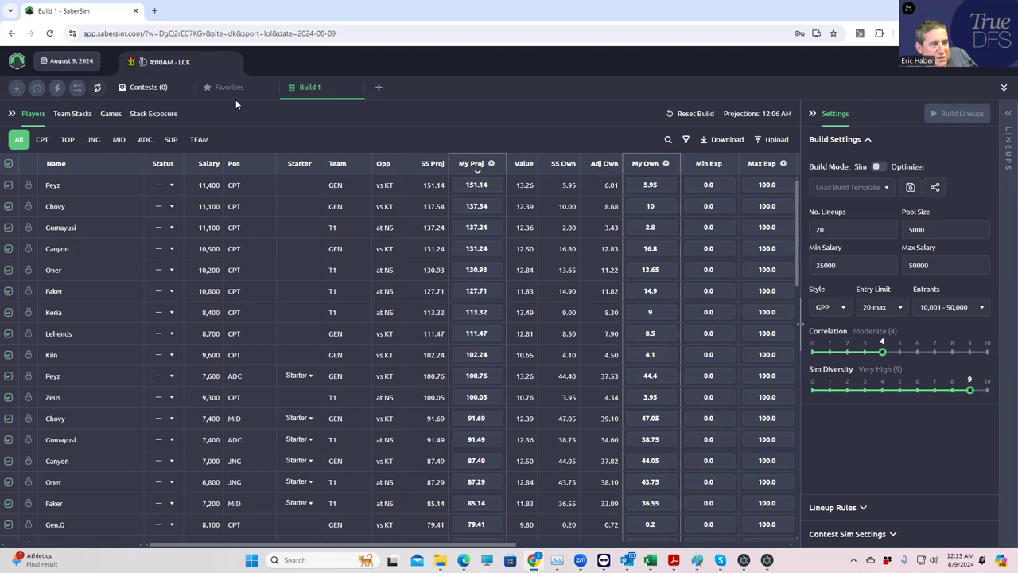
mouse_move(609, 161)
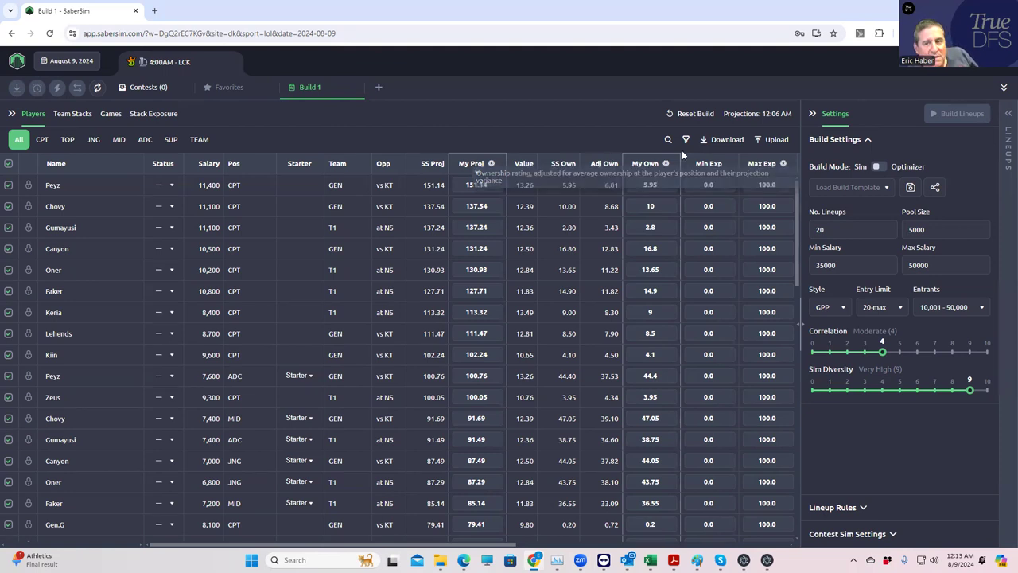
click(1003, 89)
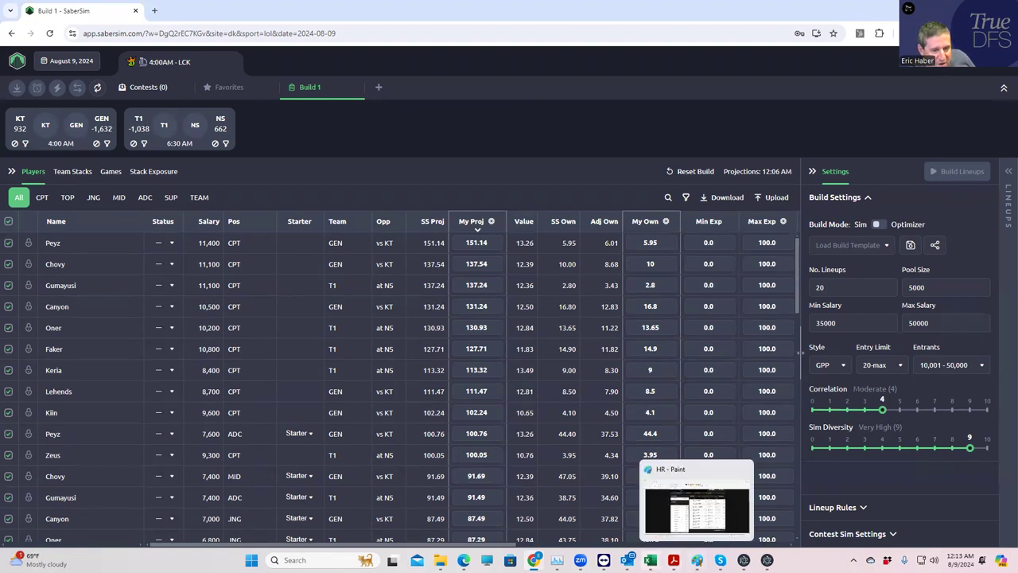
mouse_move(651, 560)
click(692, 520)
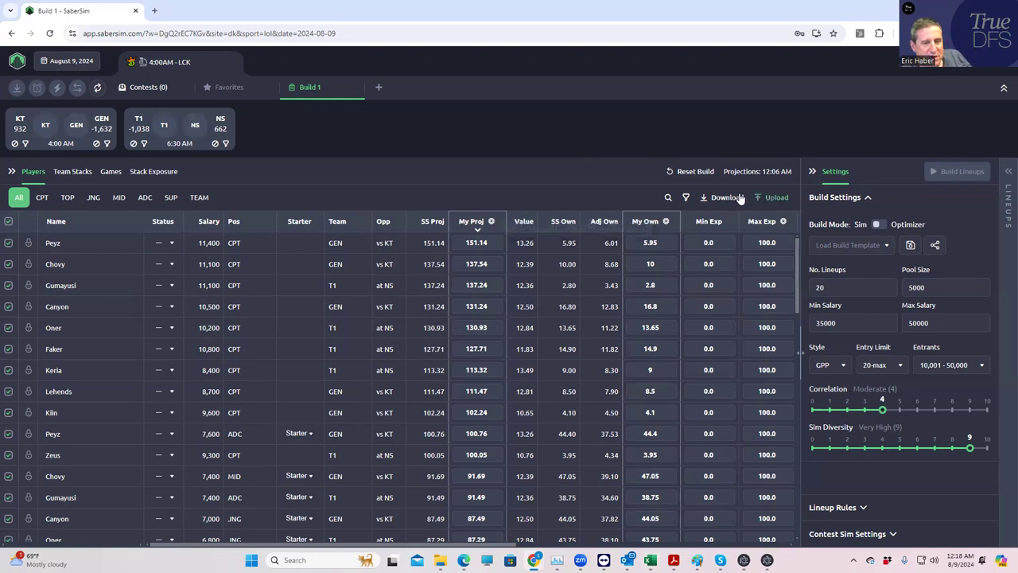
Upload LOLDK_Sim from the DFSSheets > KrugLOL folder as custom player data and apply it without saving a named projections source.
click(769, 197)
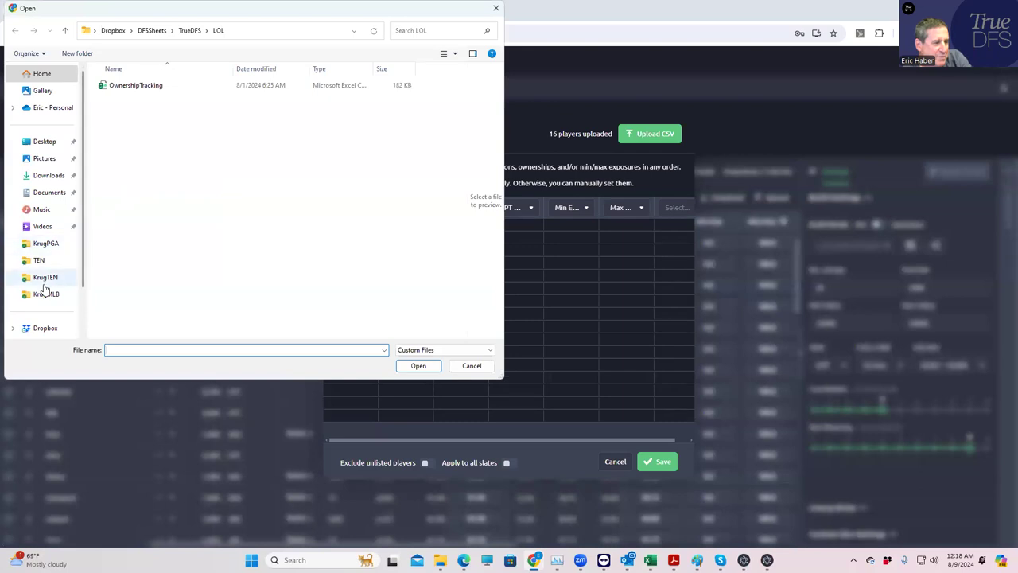
click(48, 294)
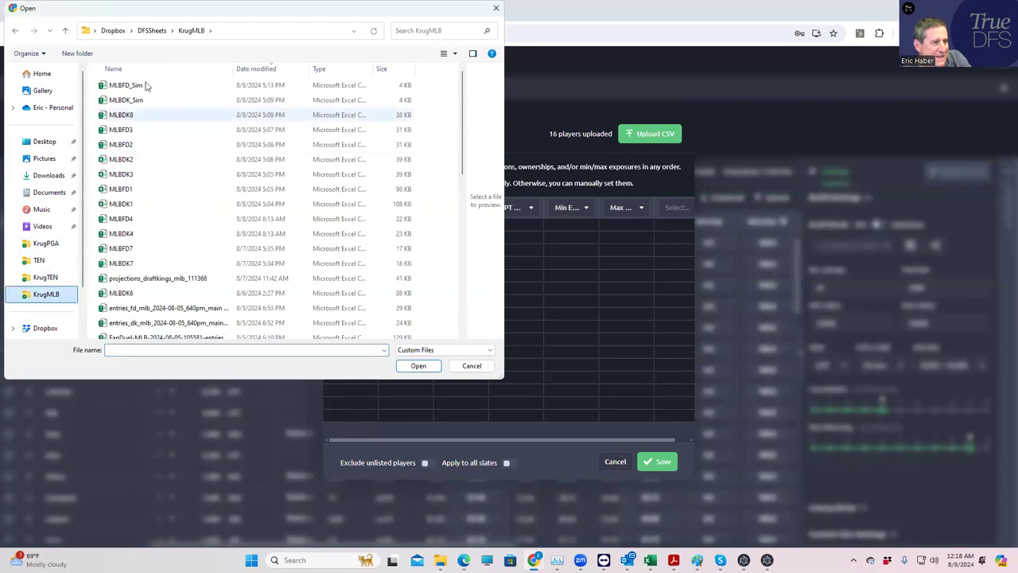
click(152, 36)
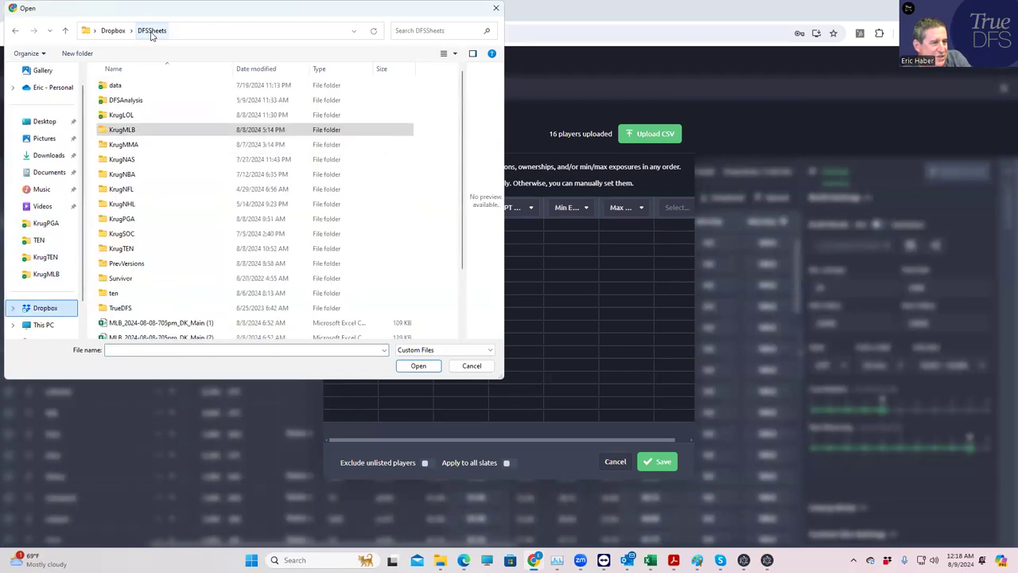
click(117, 116)
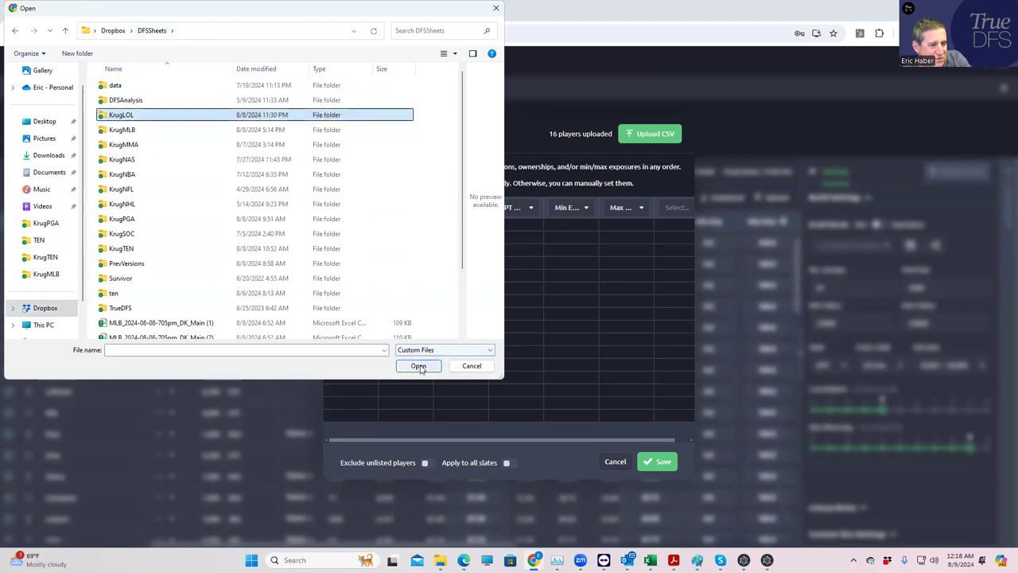
double_click(137, 116)
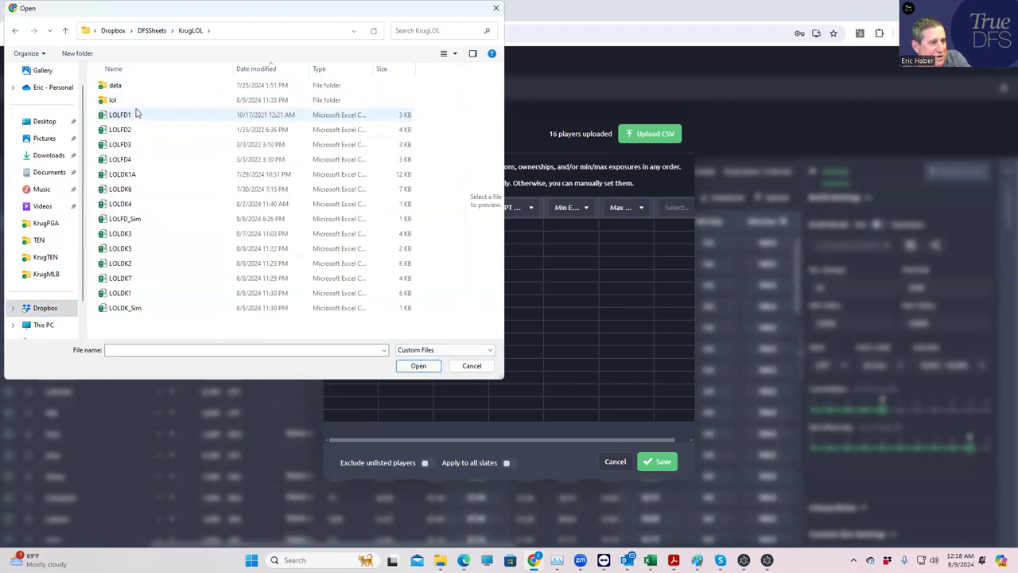
click(128, 308)
click(418, 366)
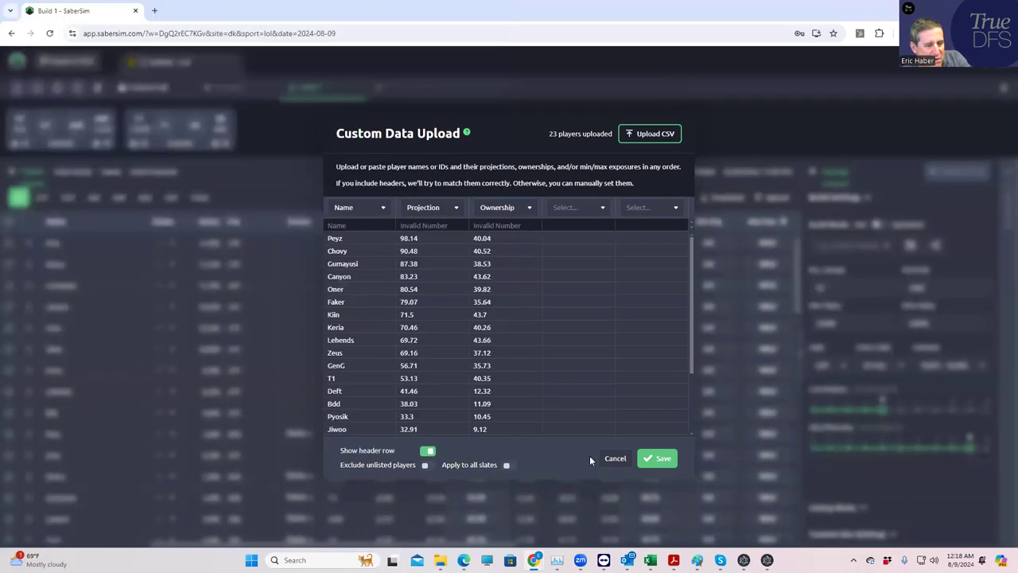
click(647, 463)
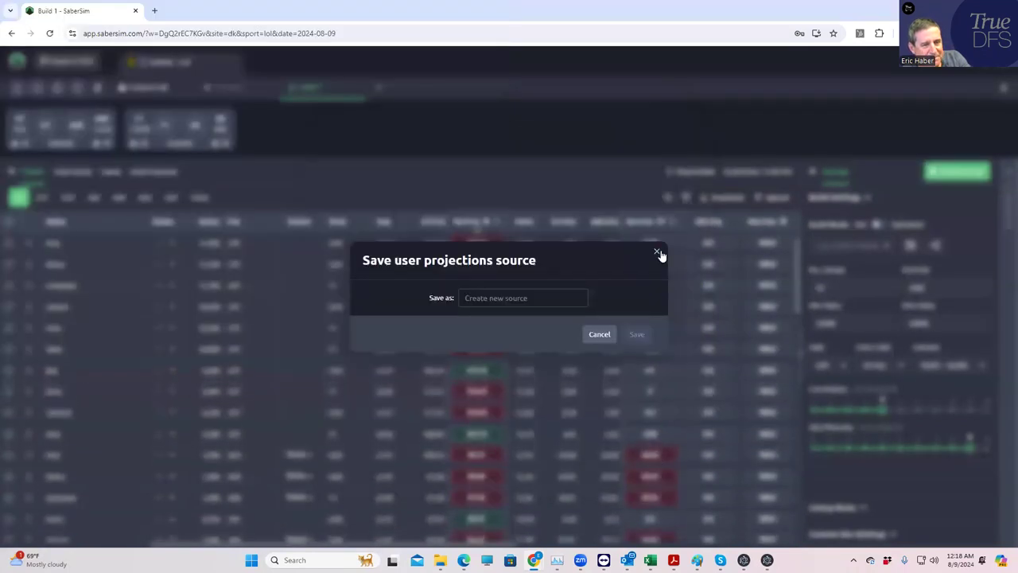
click(658, 252)
Set the number of lineups to 40 and the pool size to 2000, and build the lineups.
click(823, 288)
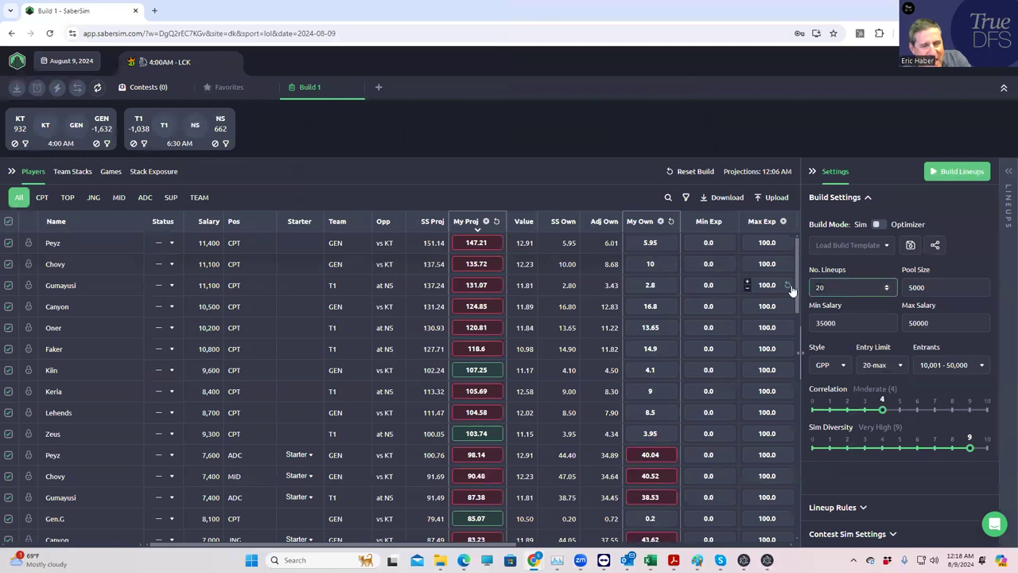
double_click(820, 288)
text(40)
key(Tab)
text(2000)
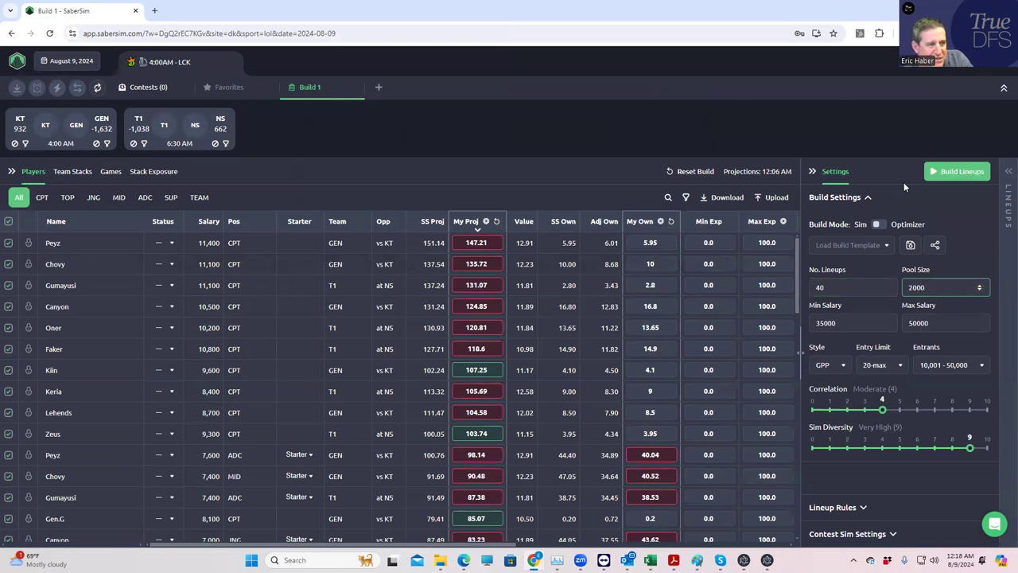
click(948, 177)
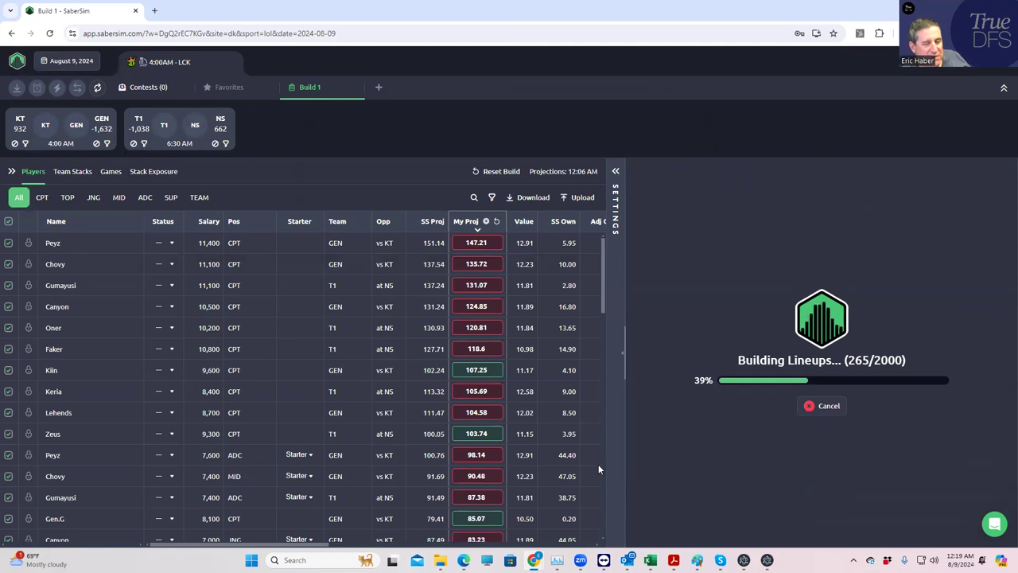
Switch to the LOLDK_Proj workbook in Excel and examine the players' Sheets Value Score on the TrueDFS sheet.
mouse_move(650, 560)
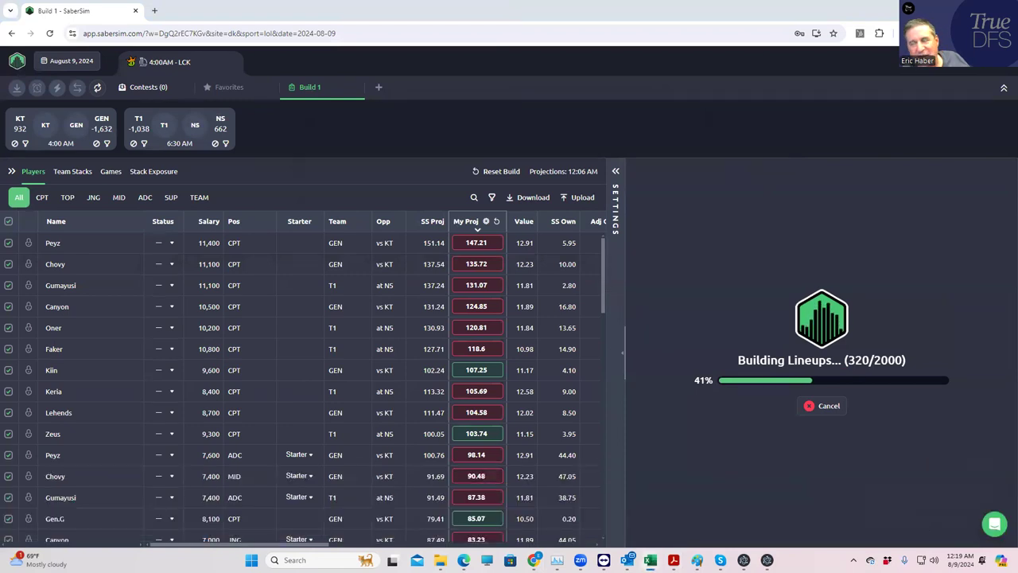
key(alt+Tab)
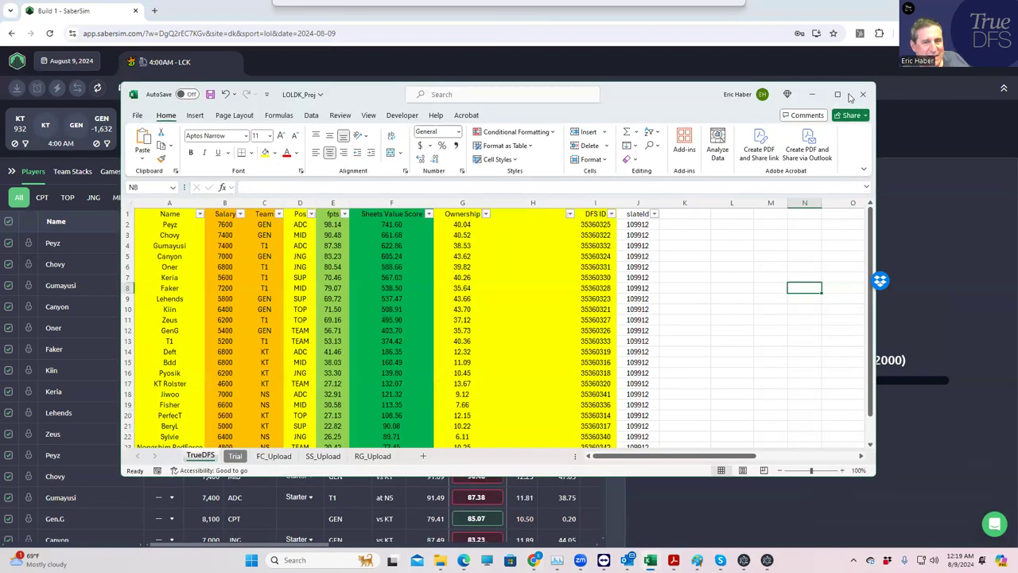
key(alt+Tab)
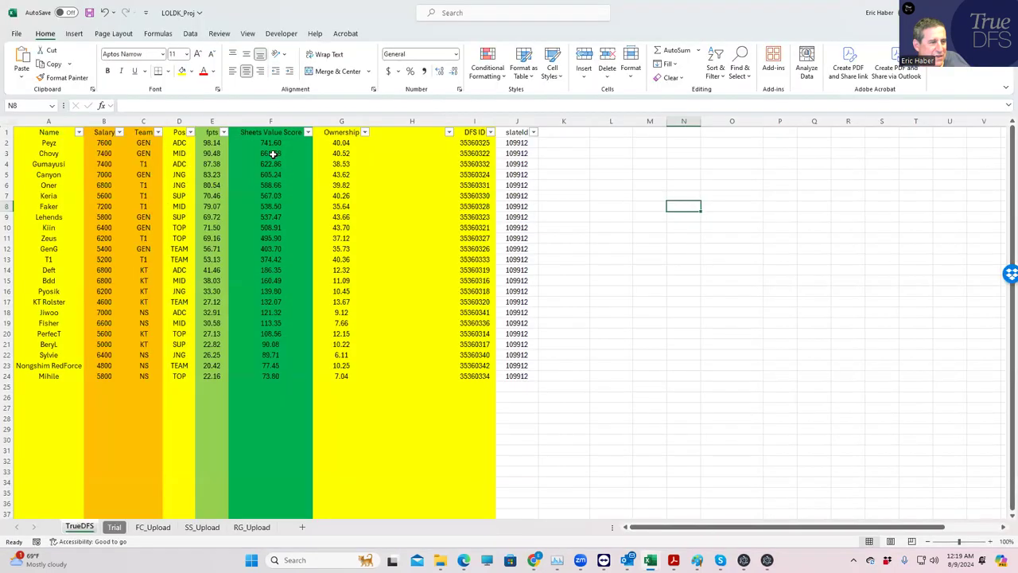
click(266, 143)
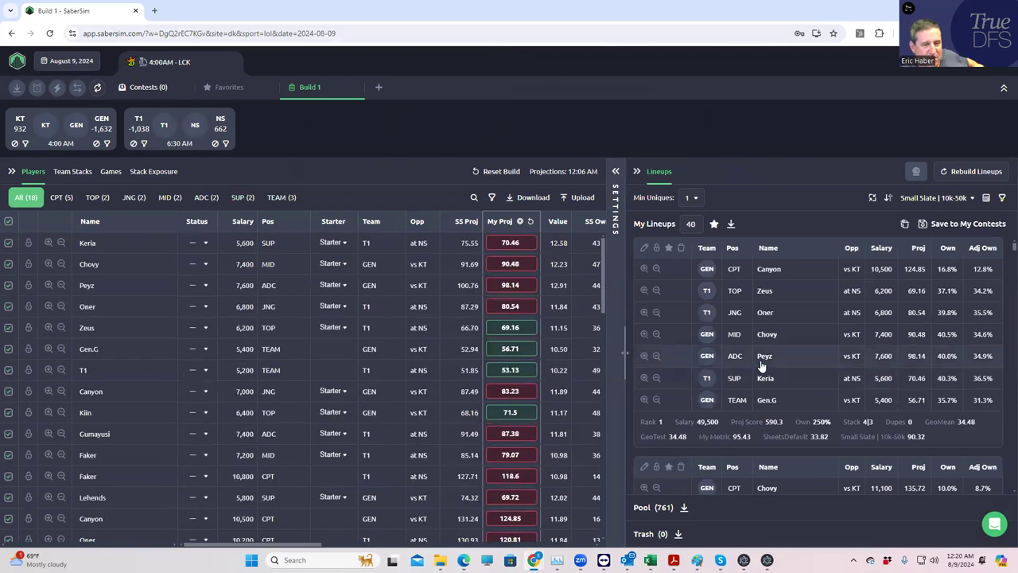
Review the stack exposure and team stack exposure of the build, and look through the generated lineups.
click(154, 172)
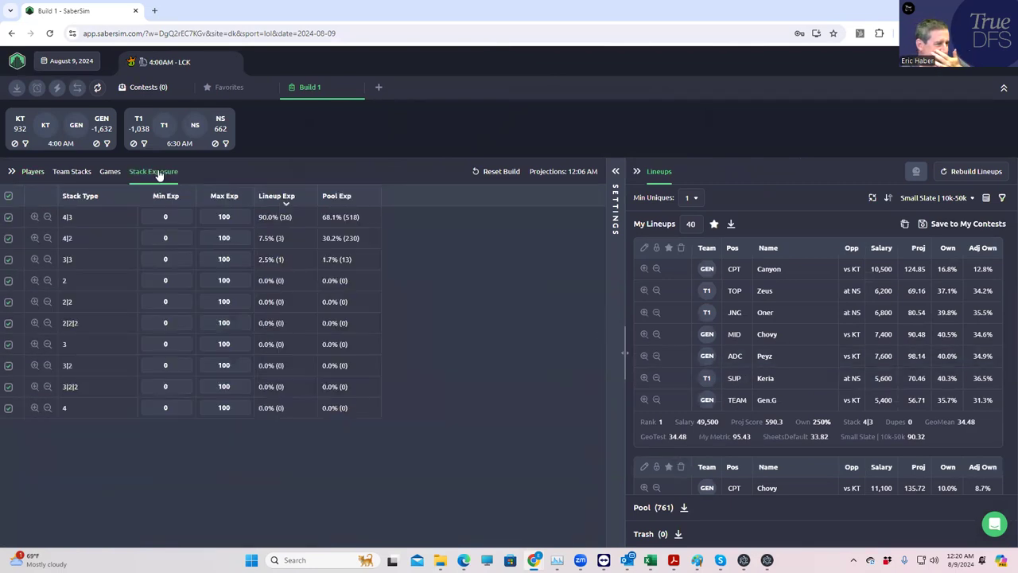
click(72, 174)
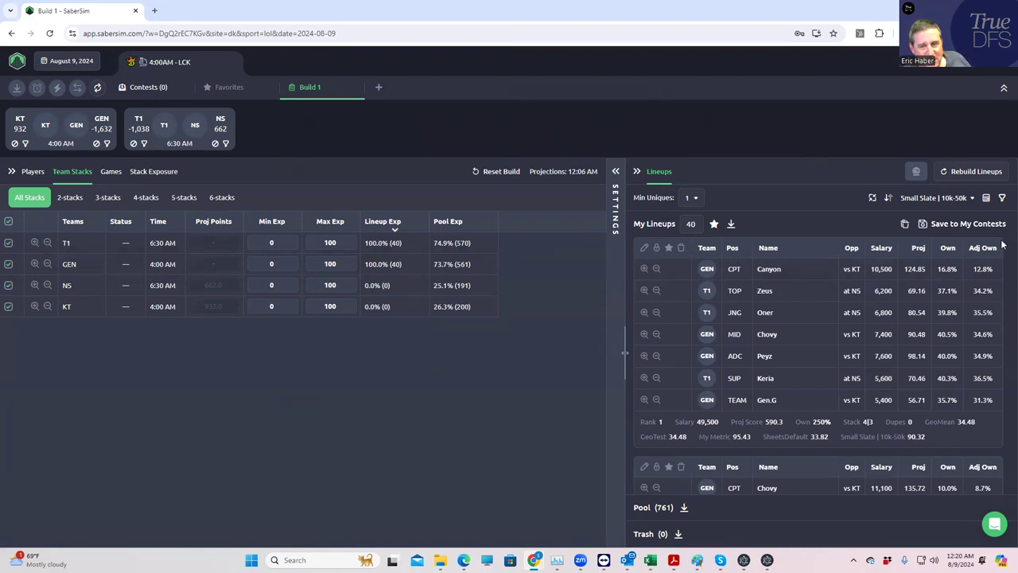
scroll(1002, 259, down, 1)
drag(1002, 258, 1007, 332)
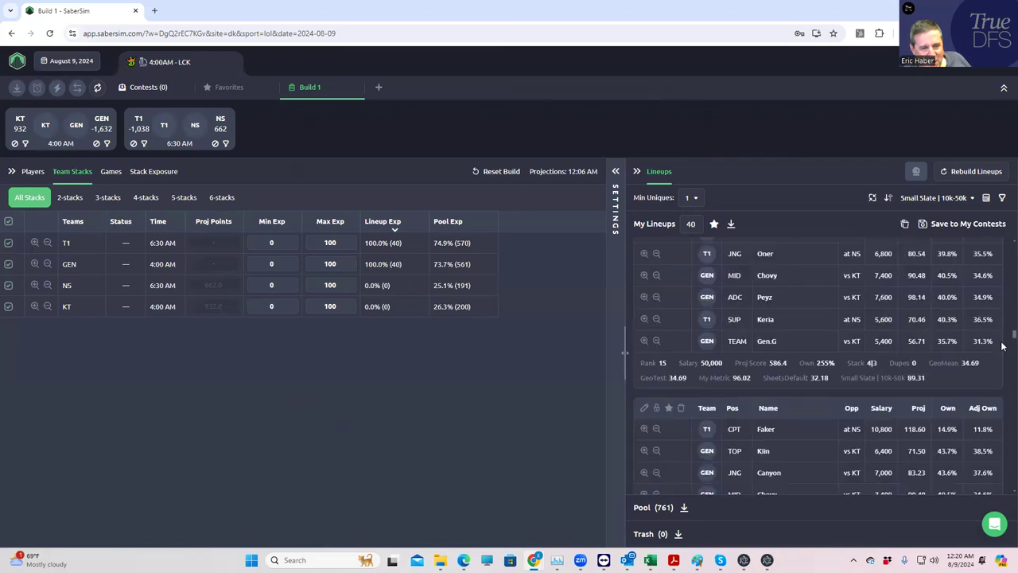
drag(1013, 367, 1013, 435)
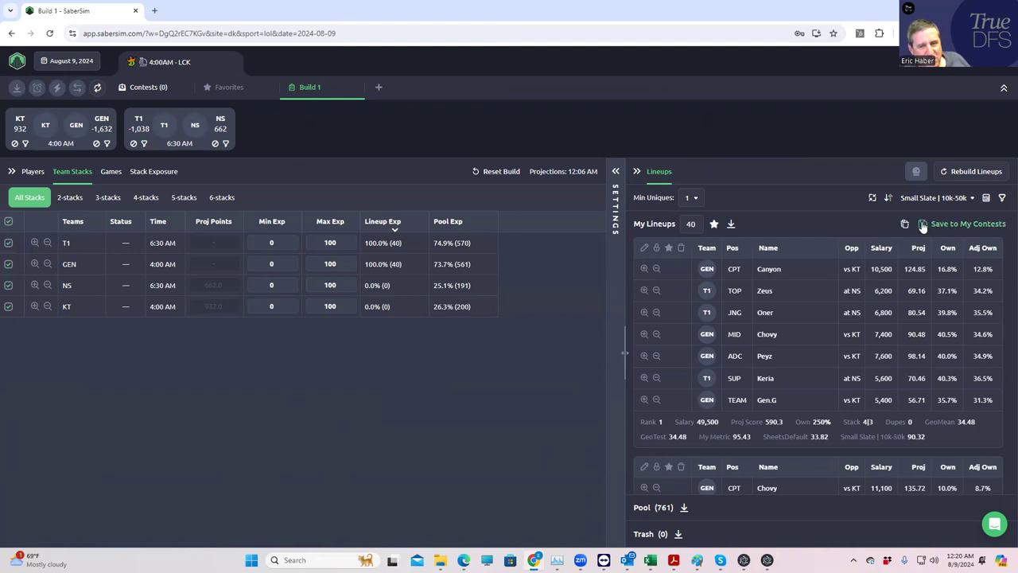
Create and save an aggregate metric for the lineups that averages Proj Score.
click(986, 199)
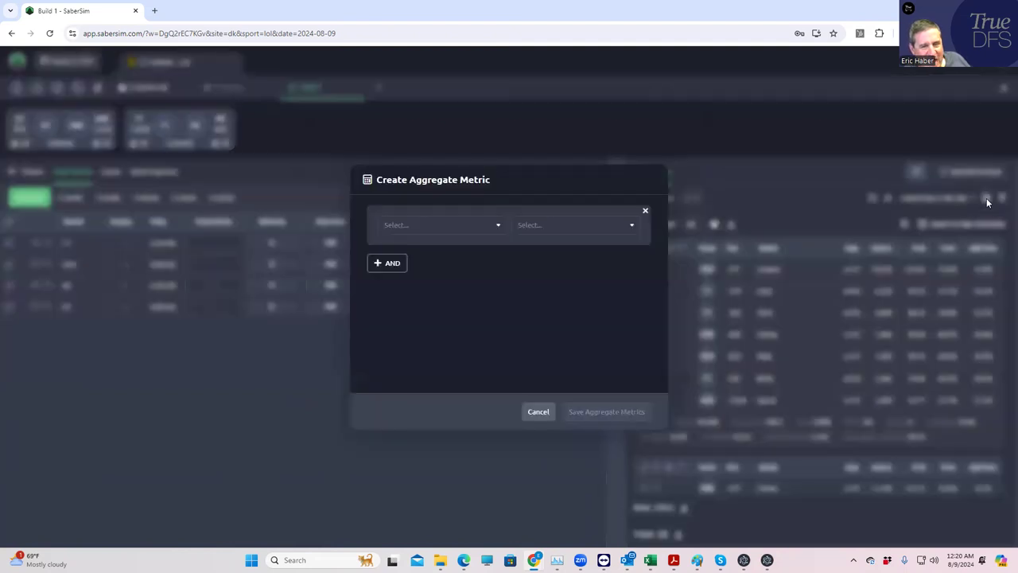
click(462, 226)
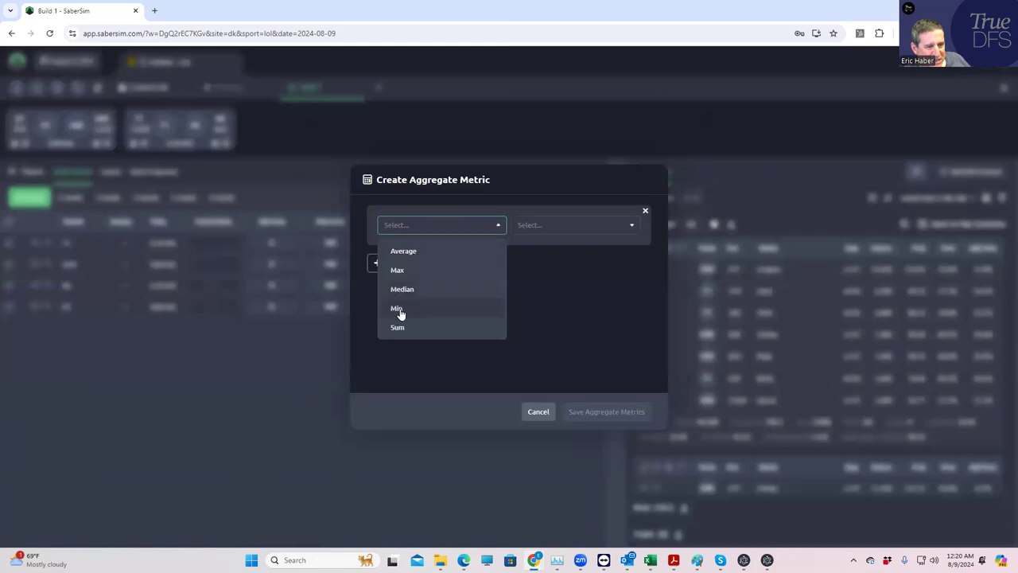
click(405, 252)
click(554, 231)
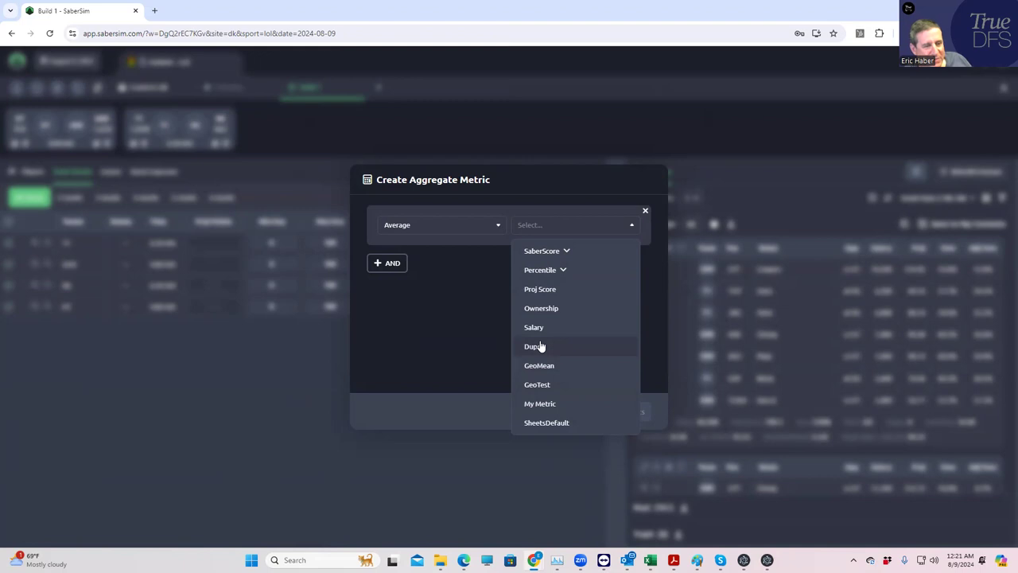
click(545, 290)
click(607, 417)
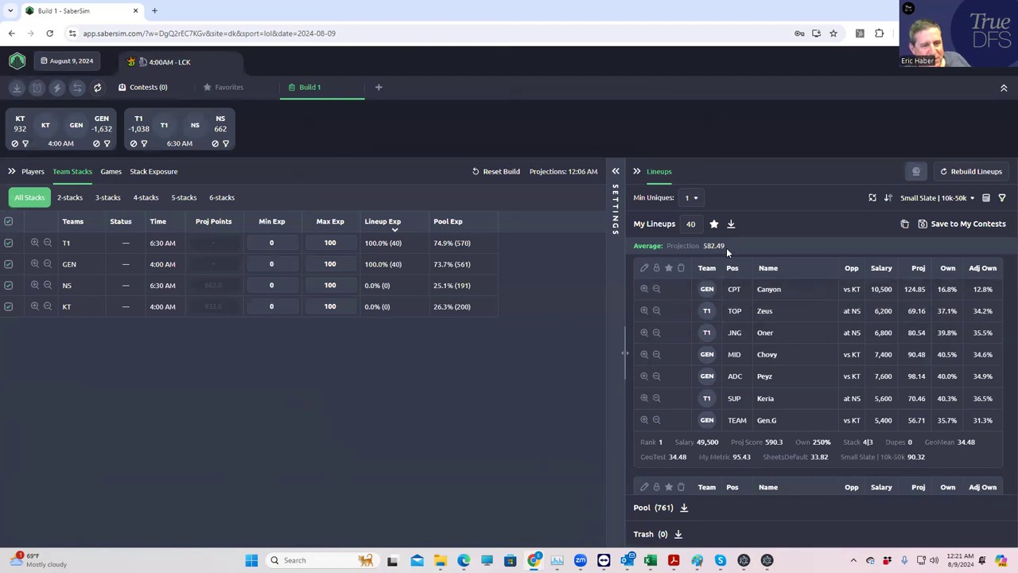
Set the minimum uniques to 3 and look over the updated lineups.
click(695, 199)
click(693, 232)
click(690, 201)
click(692, 263)
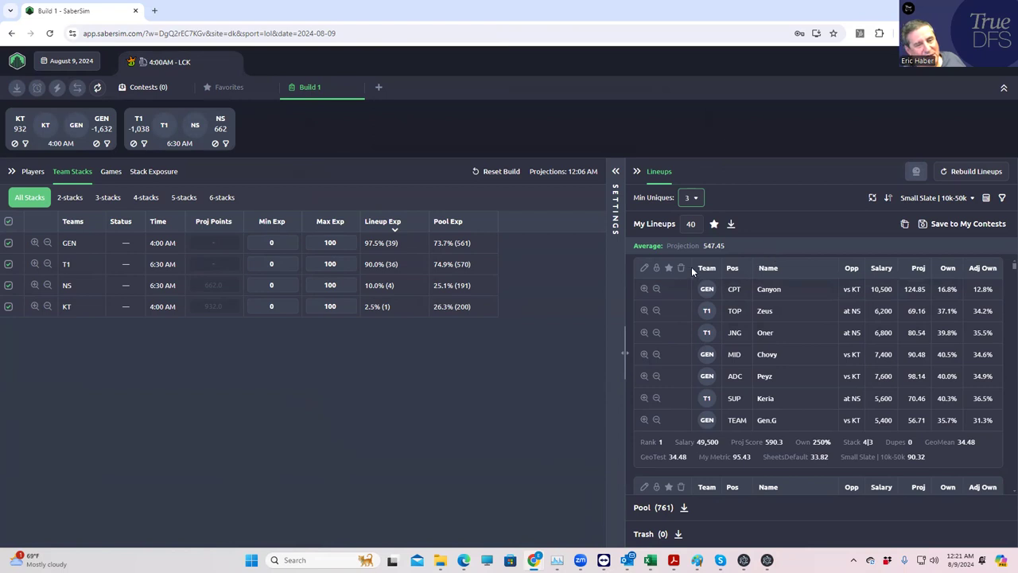
scroll(735, 399, down, 10)
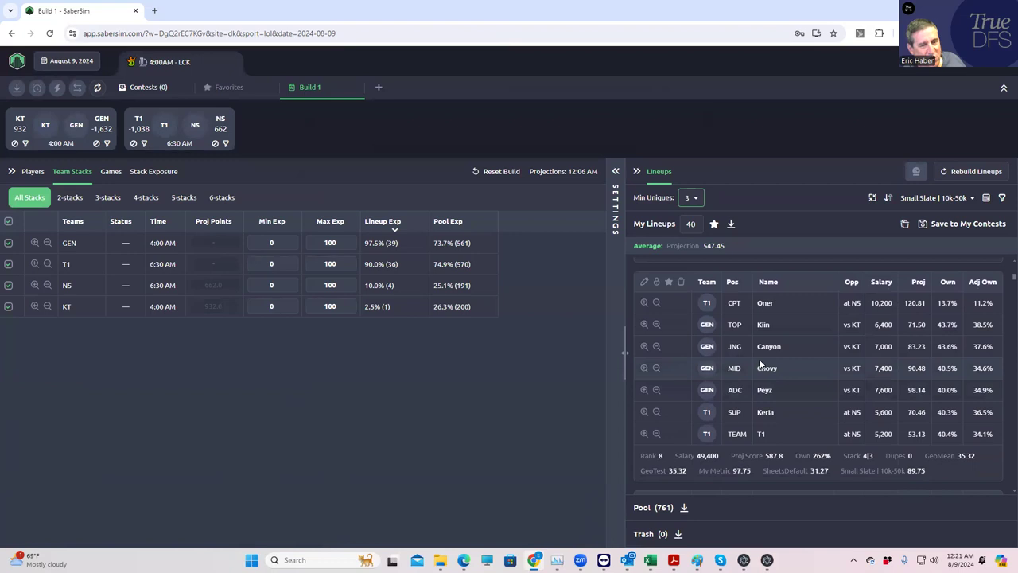
scroll(759, 359, up, 10)
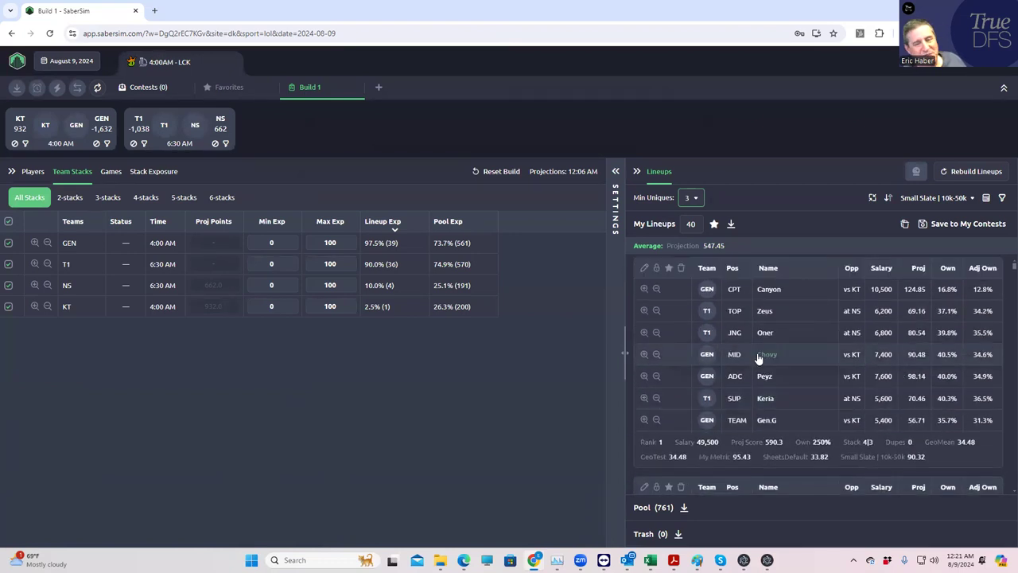
Start saving the 40 lineups to contests and request the DraftKings template file, logging in with the prefilled account username and password.
click(923, 227)
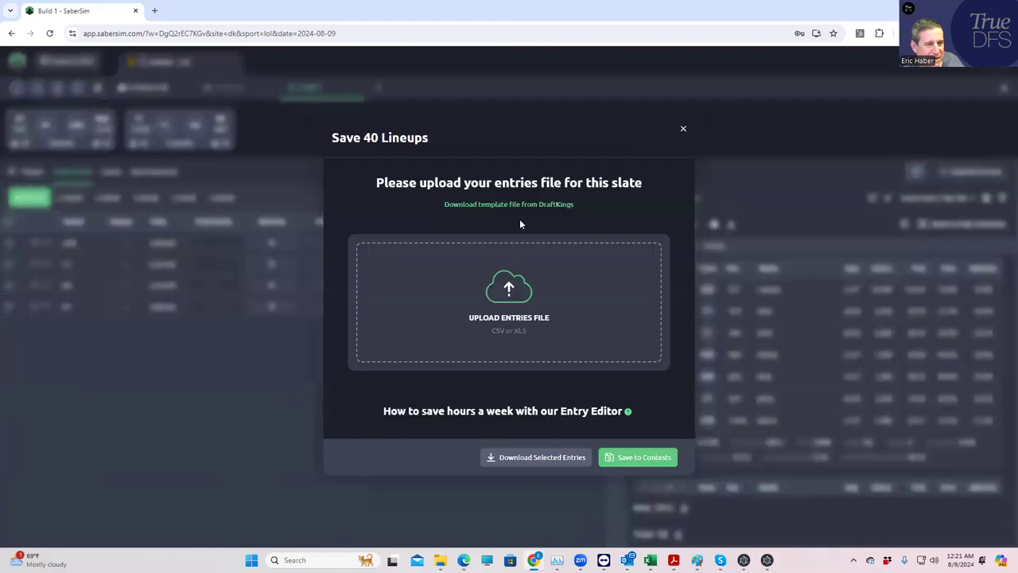
click(493, 205)
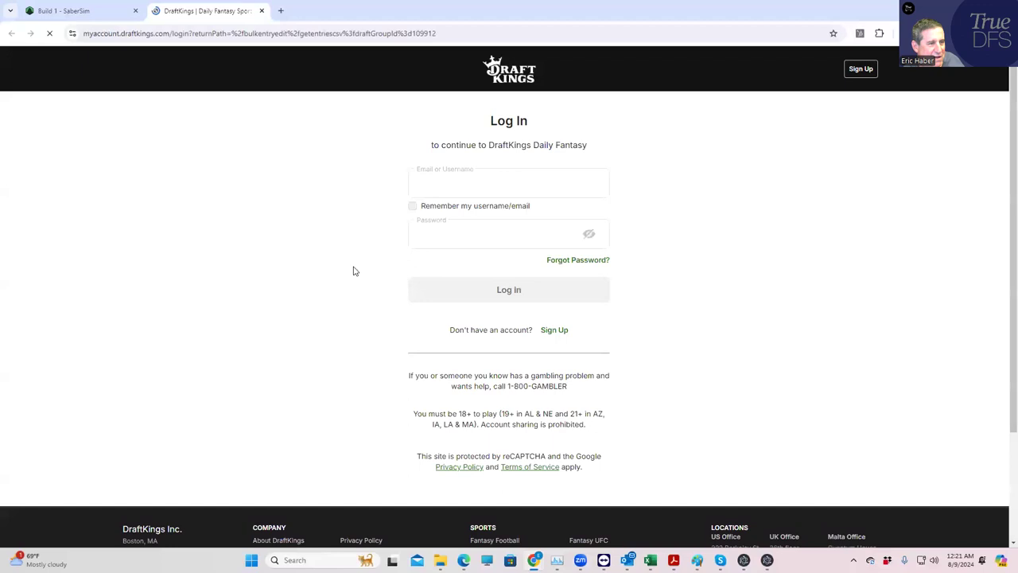
click(469, 292)
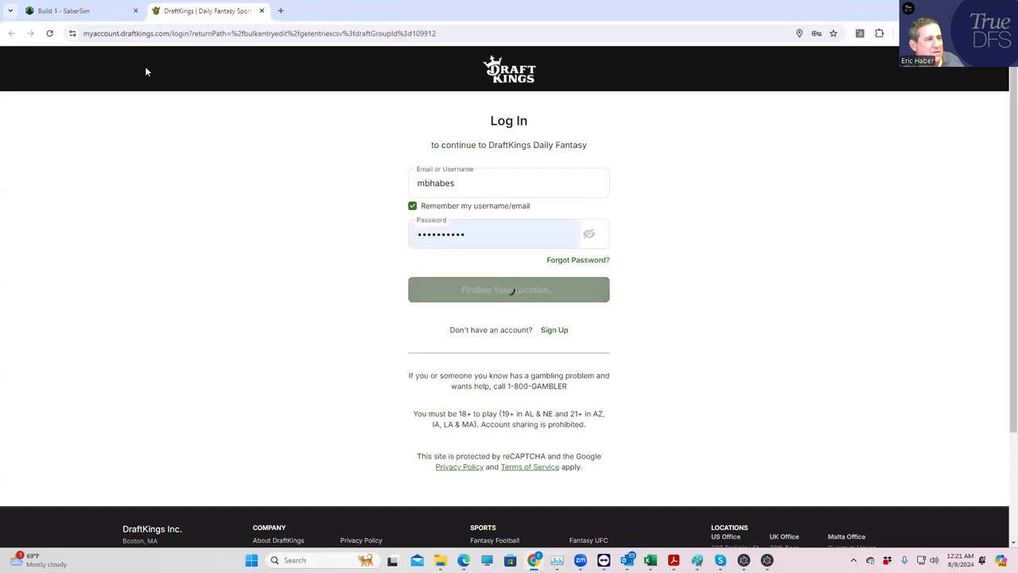
Return to SaberSim and upload the entries file DKEntries - 2024-08-09T002154.444 from the Downloads folder.
click(92, 13)
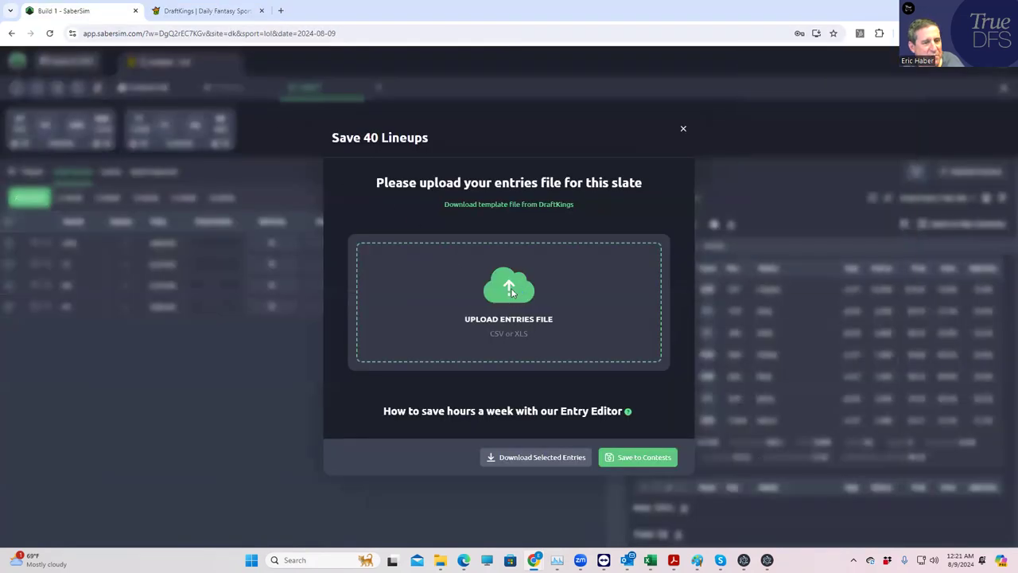
click(477, 265)
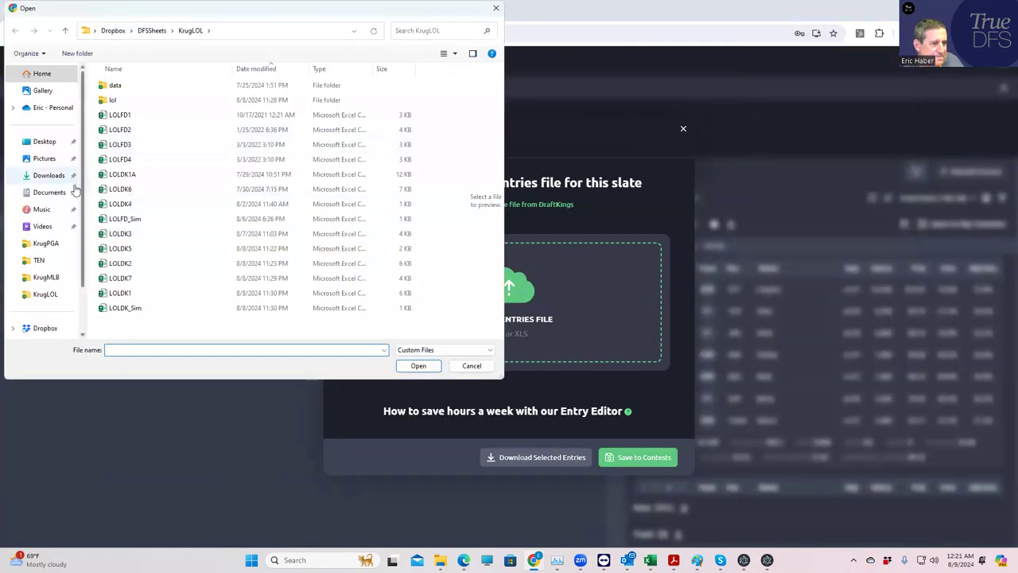
click(64, 175)
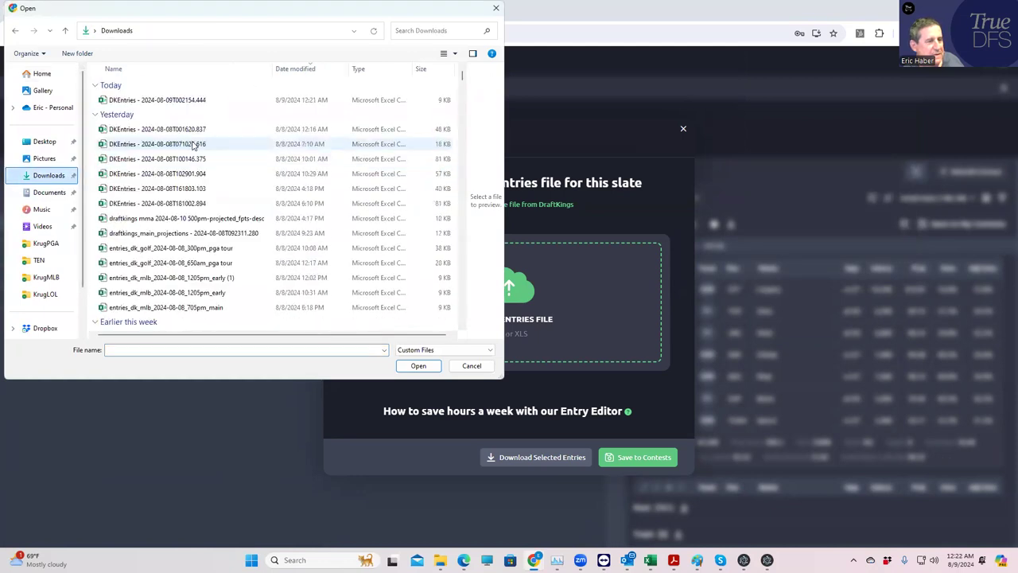
click(184, 102)
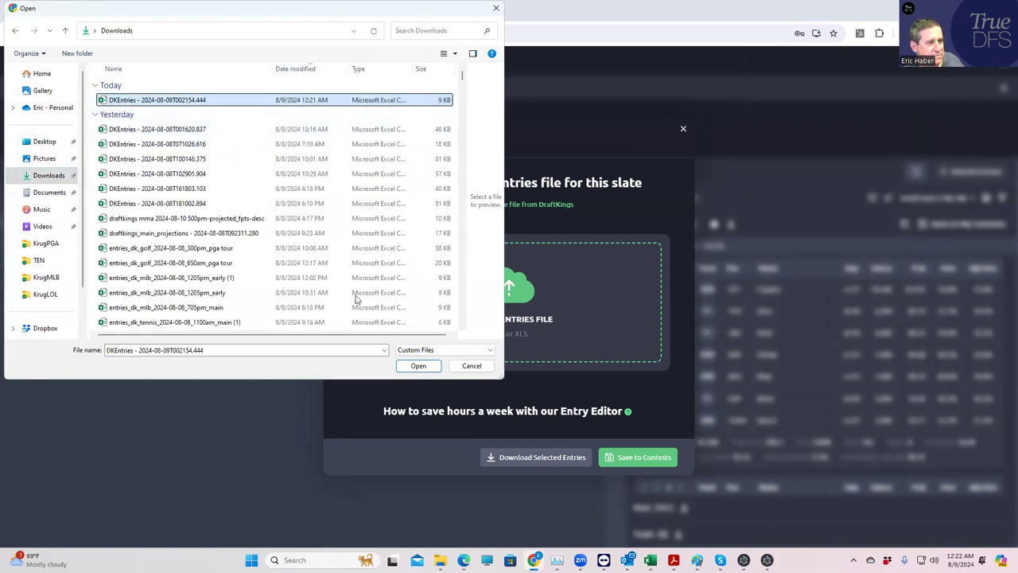
click(418, 366)
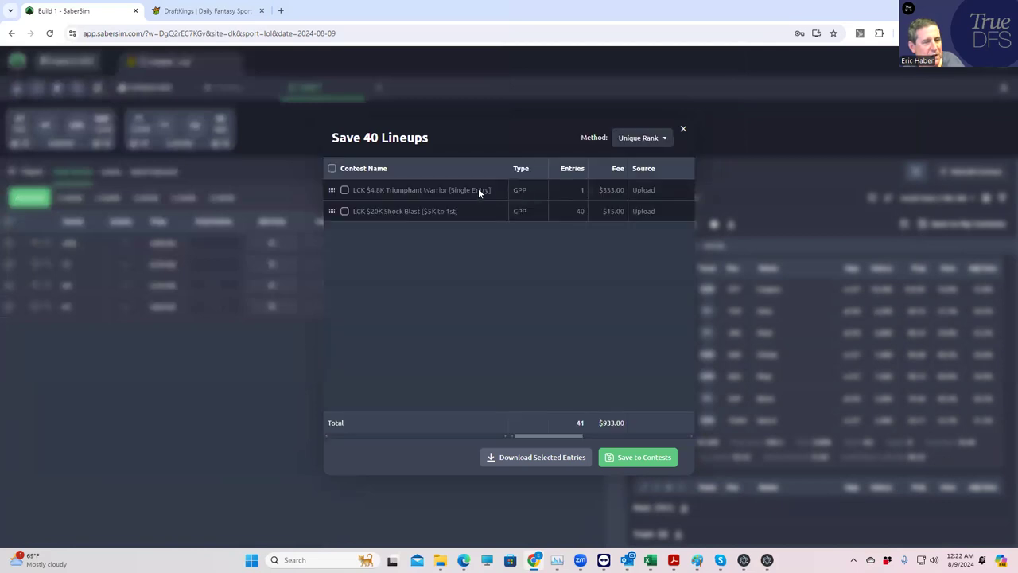
Add a contest sim for LCK $20K Shock Blast [$5K to 1st] using Build 1 as the field lineups, and close the save dialog.
mouse_move(404, 213)
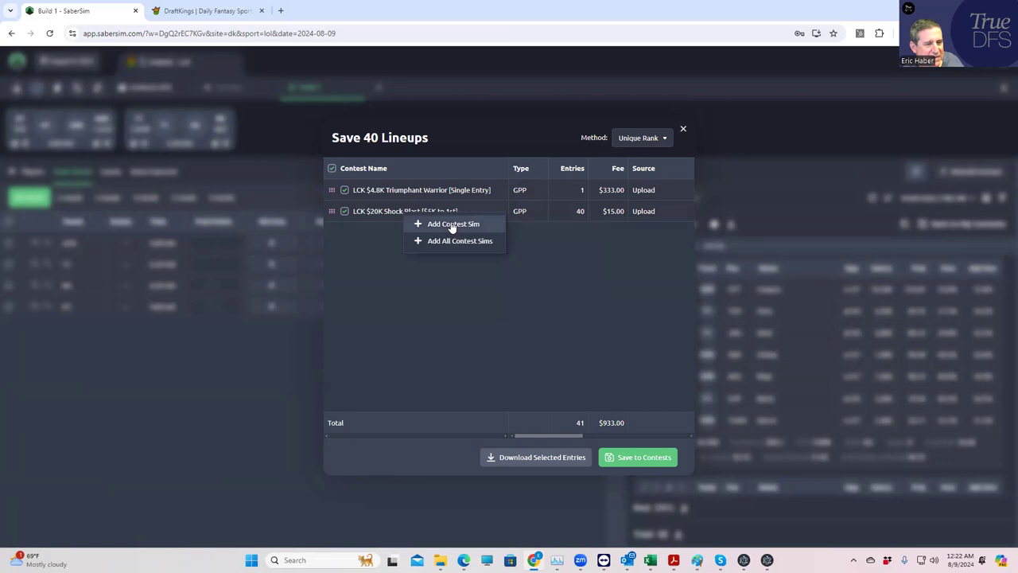
click(451, 225)
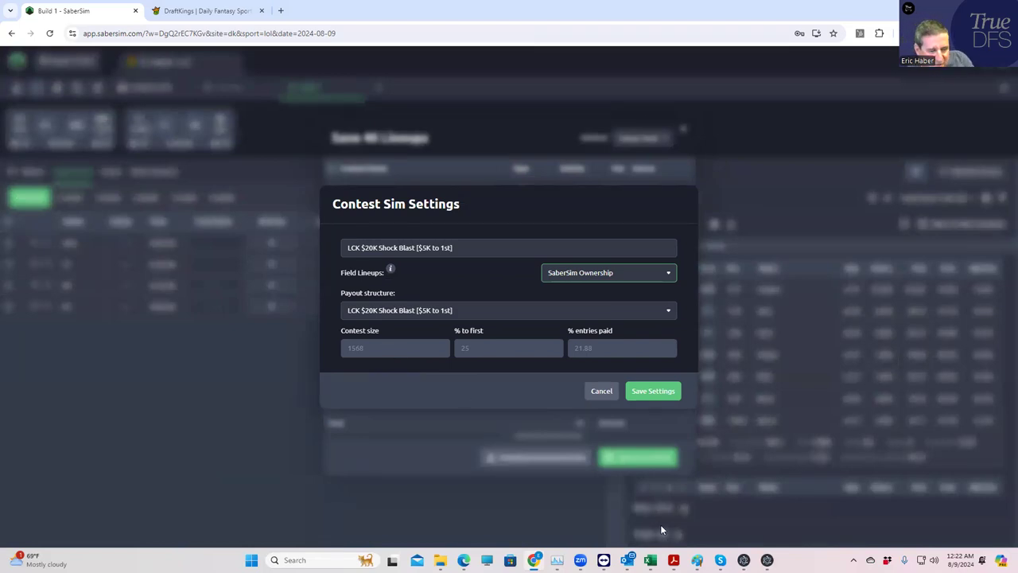
mouse_move(650, 560)
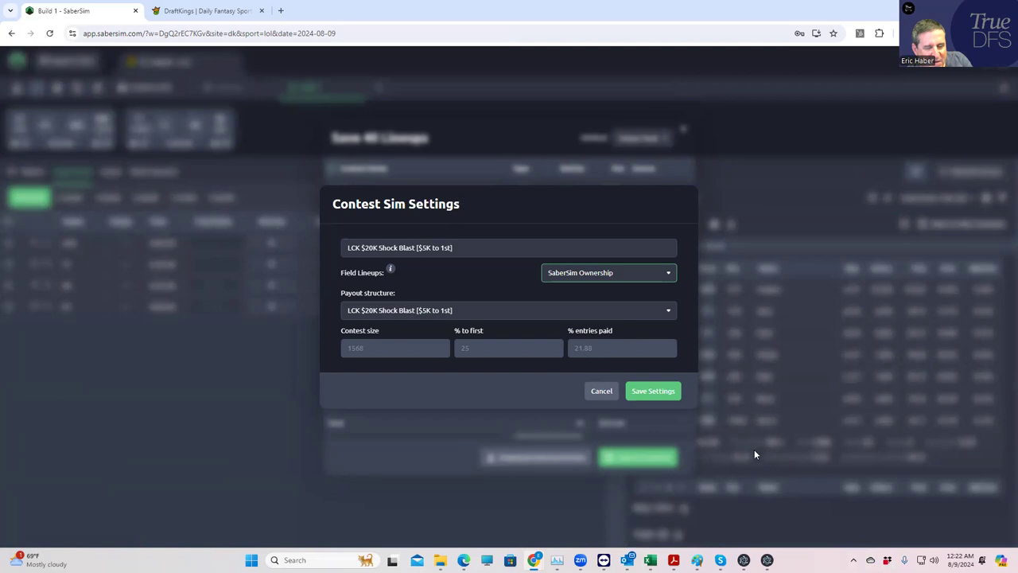
click(593, 275)
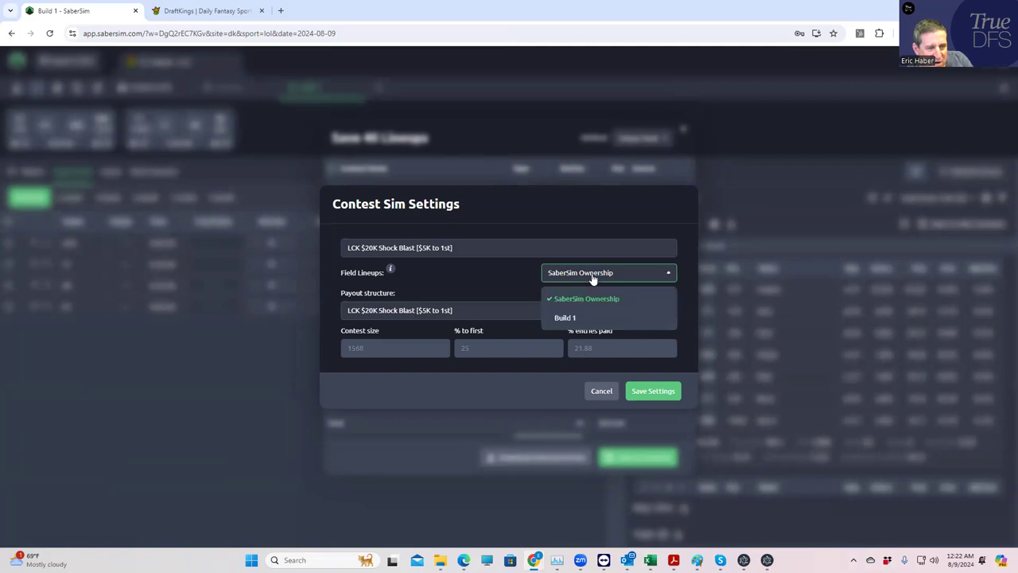
click(565, 320)
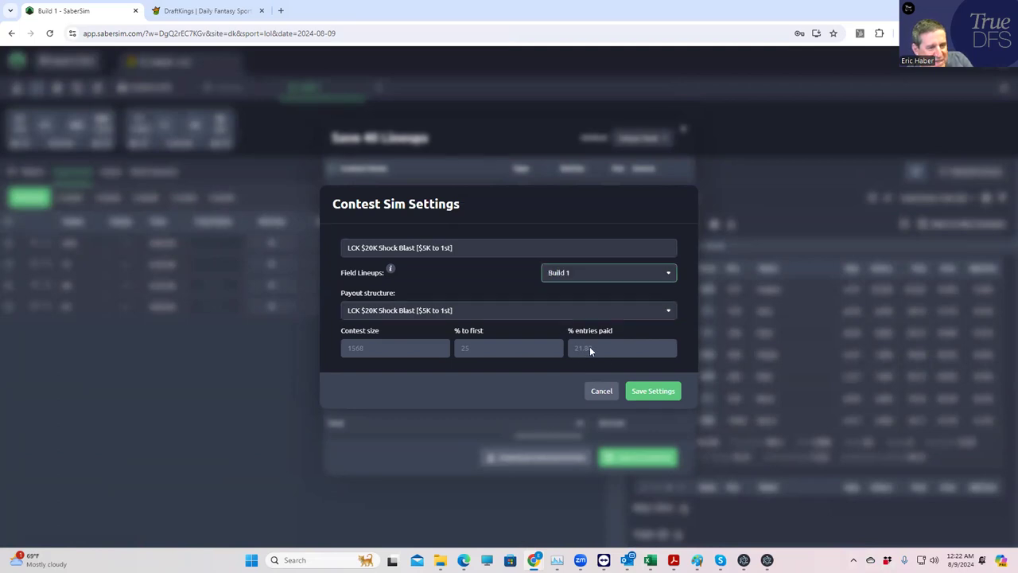
click(658, 392)
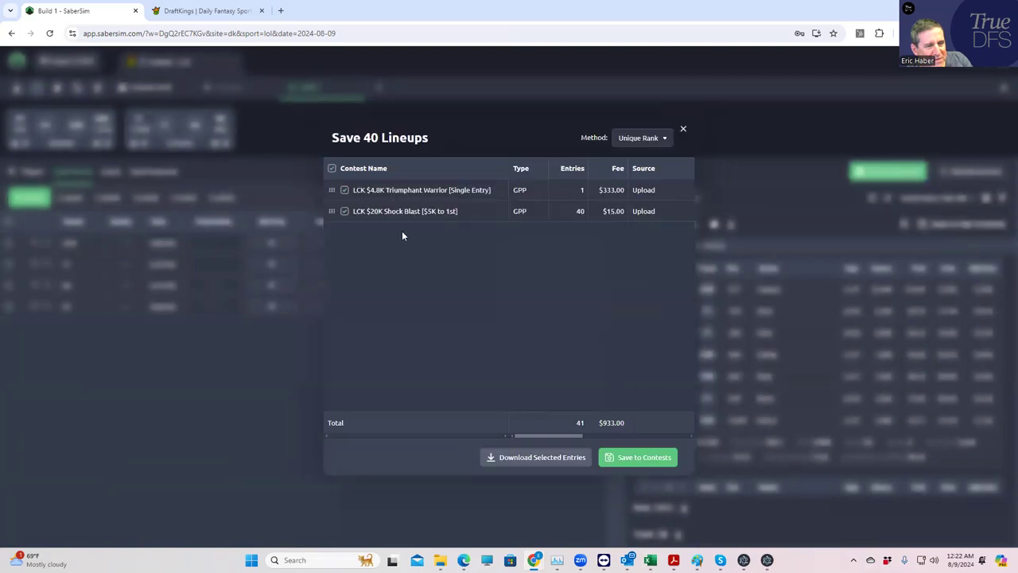
click(683, 132)
Create another contest sim in the build's settings named TRI, with Build 1 as field lineups and a Custom payout structure.
click(619, 176)
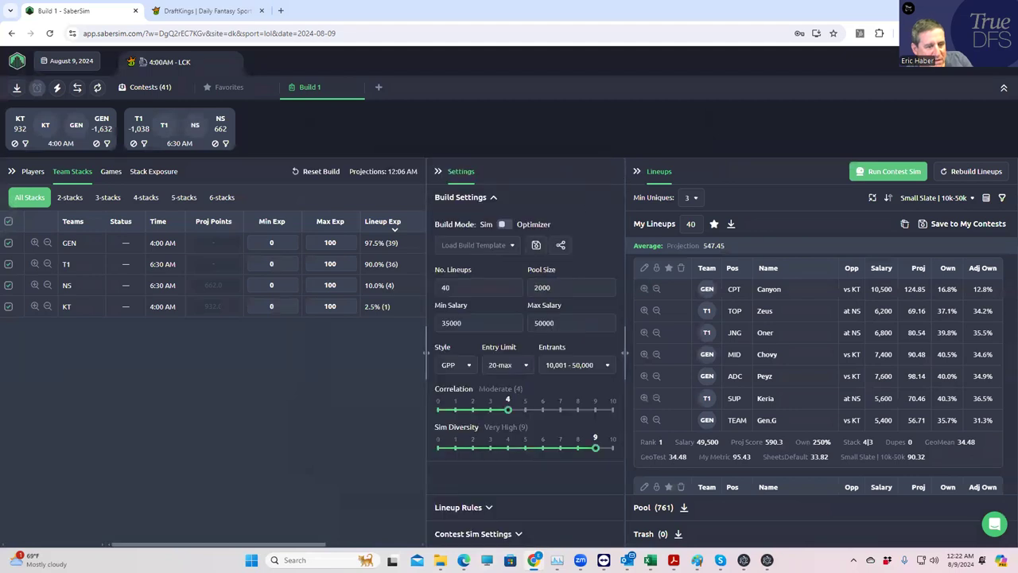
click(517, 534)
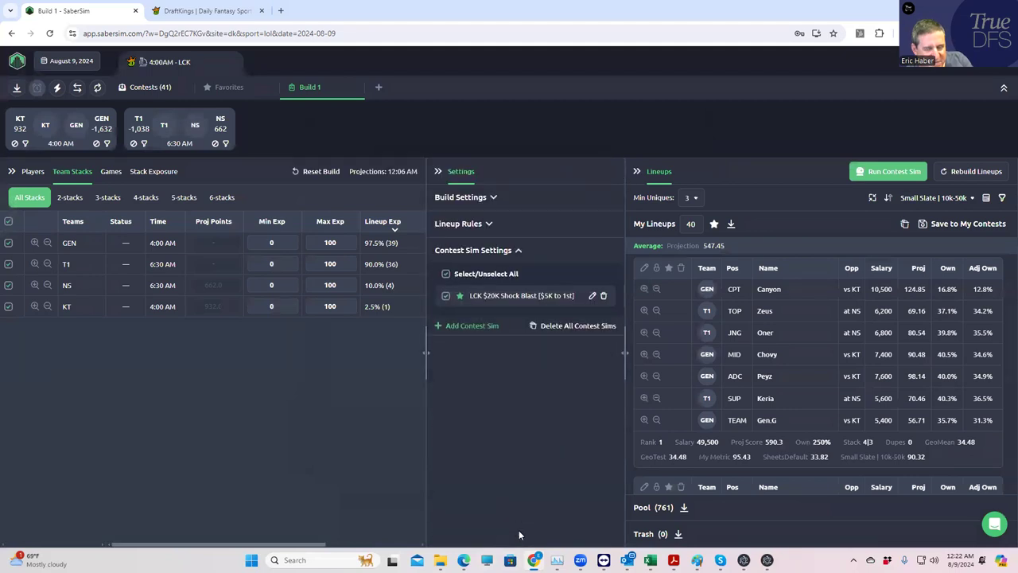
click(445, 326)
click(467, 280)
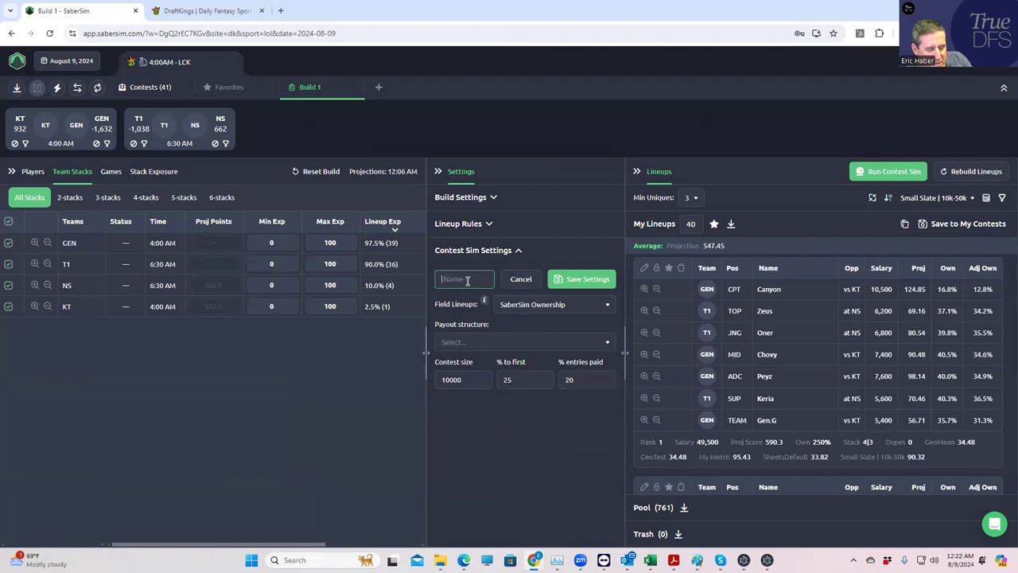
text(TRI)
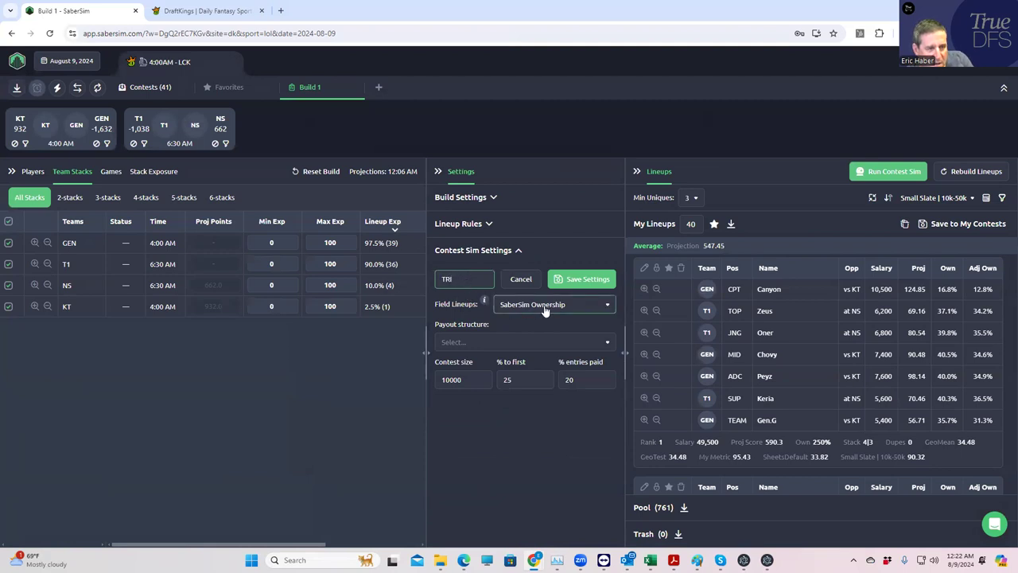
click(545, 306)
click(525, 358)
click(472, 346)
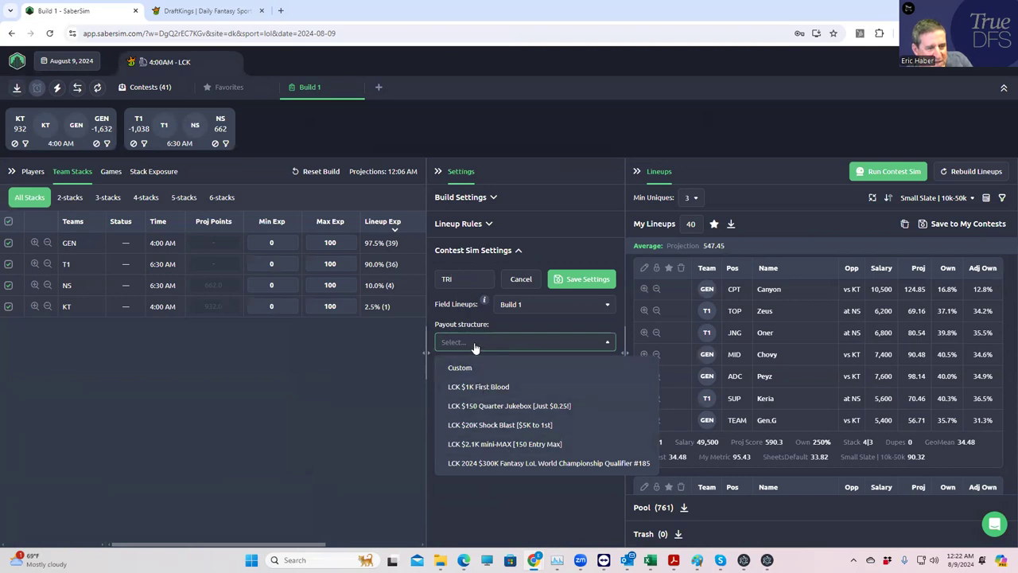
click(461, 367)
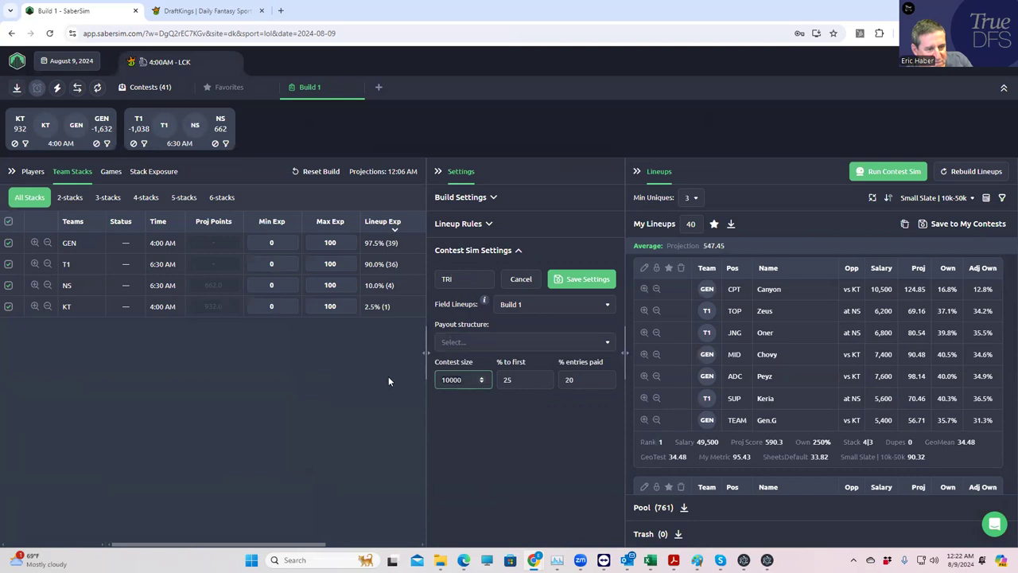
Set the TRI sim's contest size to 16 and save its settings.
key(BackSpace)
key(BackSpace)
key(BackSpace)
key(BackSpace)
key(BackSpace)
text(16)
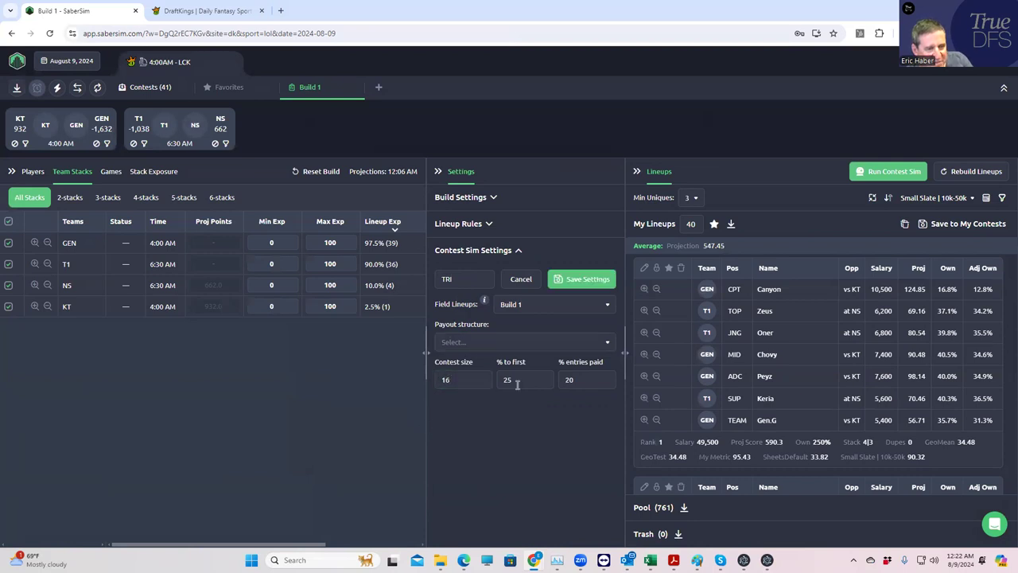
click(580, 279)
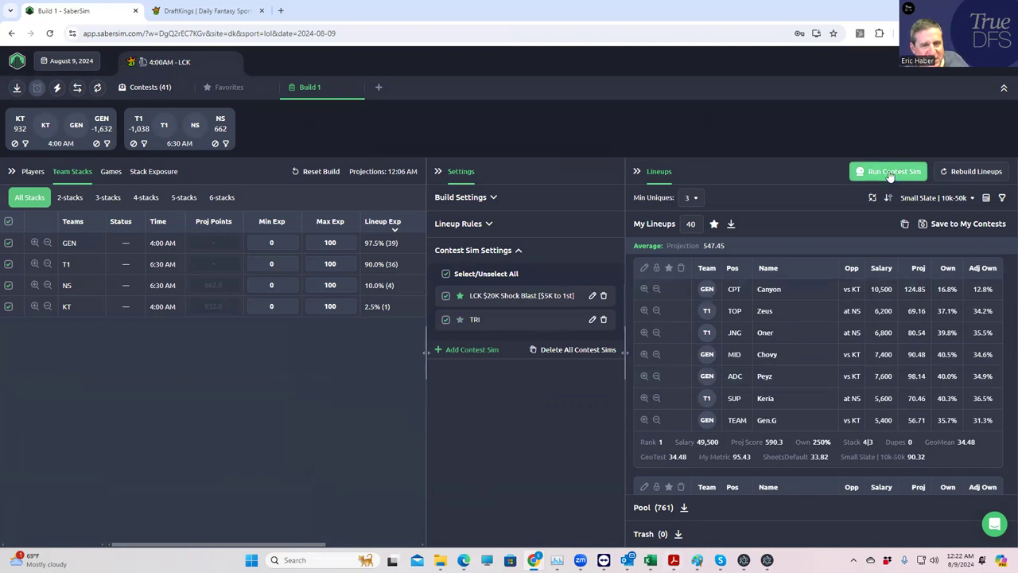
Lower the minimum uniques to 1 and run the contest sims.
click(688, 198)
click(690, 222)
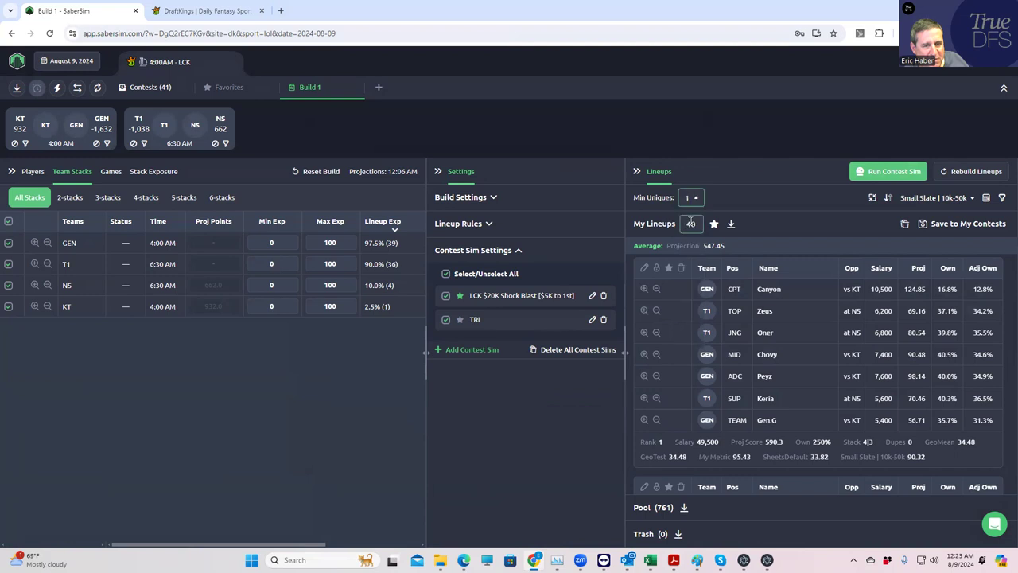
click(889, 171)
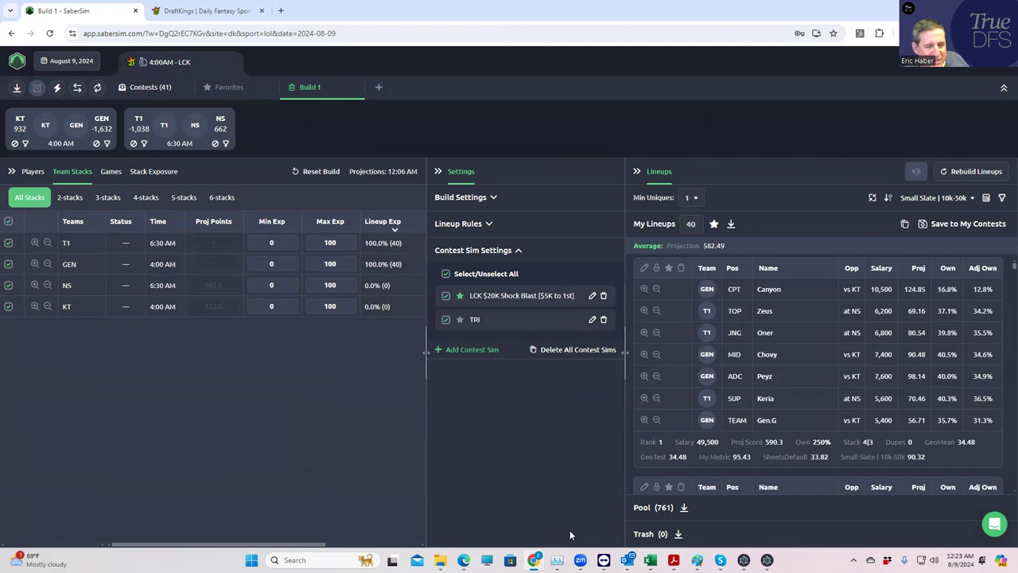
Search Dropbox for the GeoMean workbook, examine its entries, dupes and GeoMean cells in Excel, and return to SaberSim.
click(887, 559)
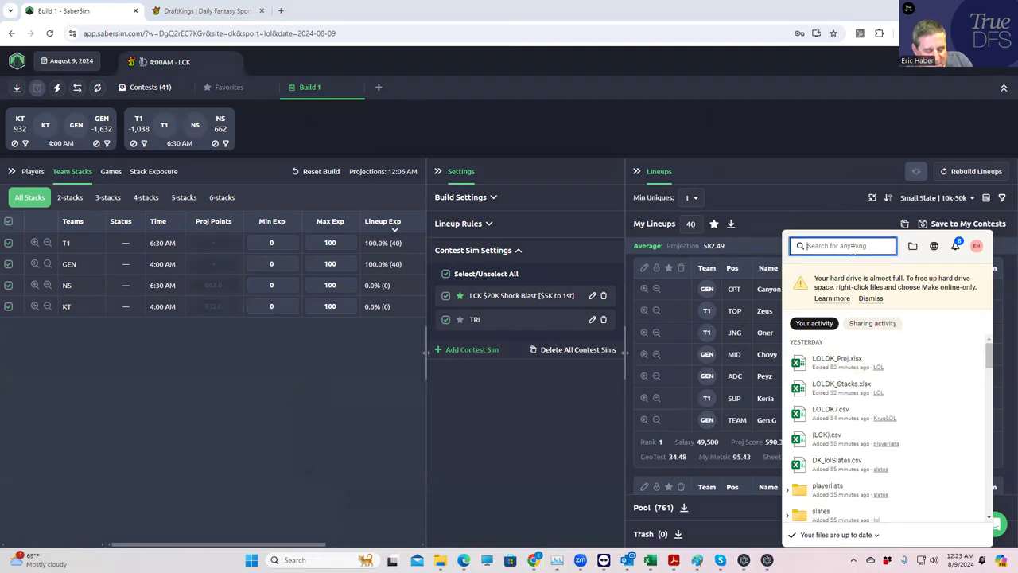
text(GEOM)
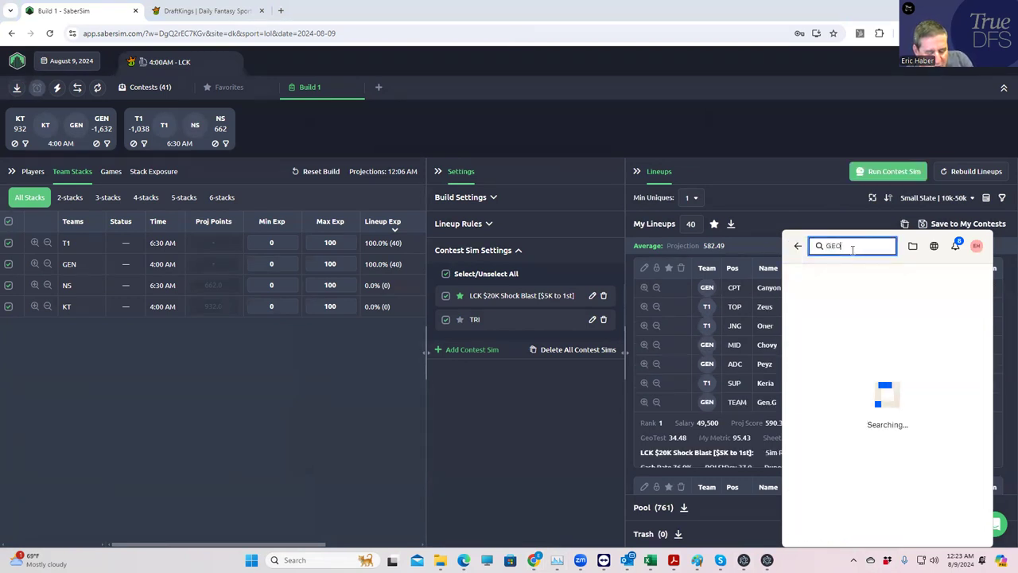
click(832, 304)
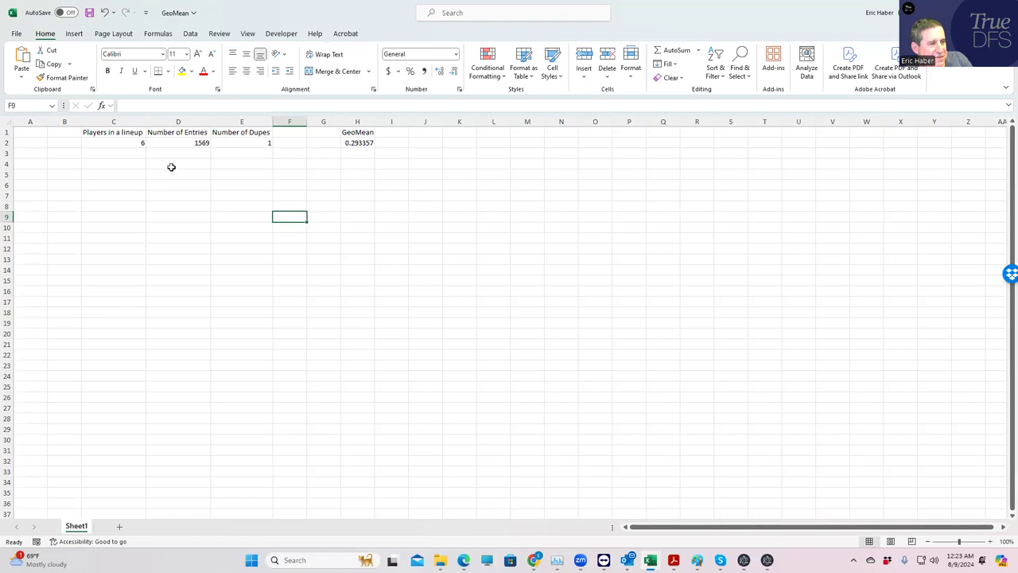
click(266, 143)
click(351, 143)
click(358, 163)
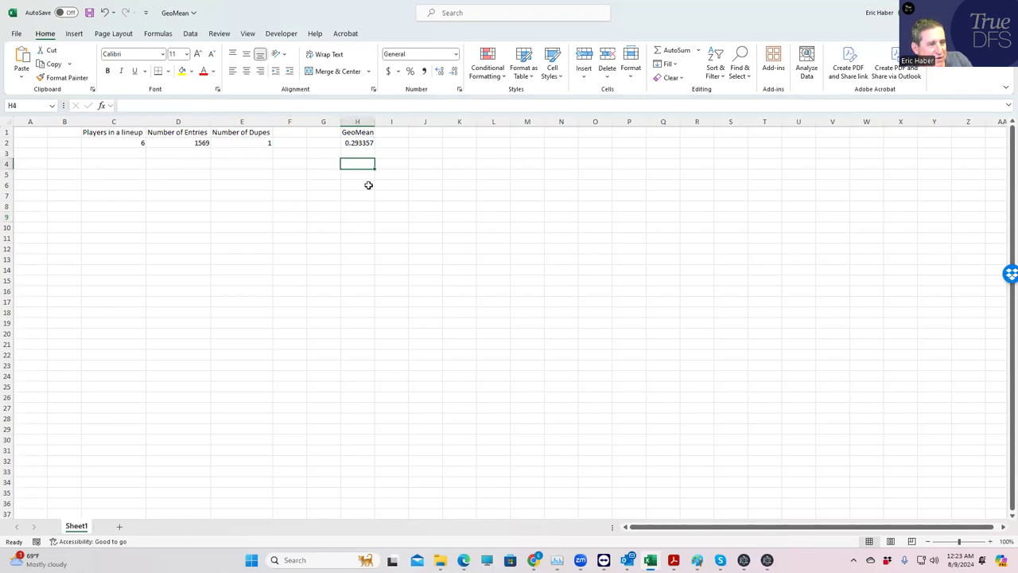
key(alt+Tab)
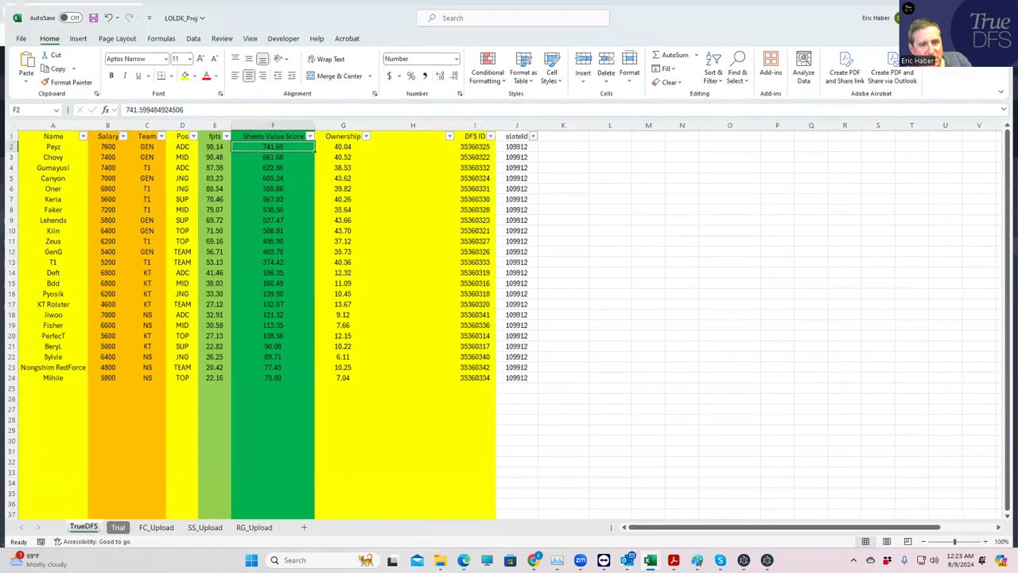
key(alt+Tab)
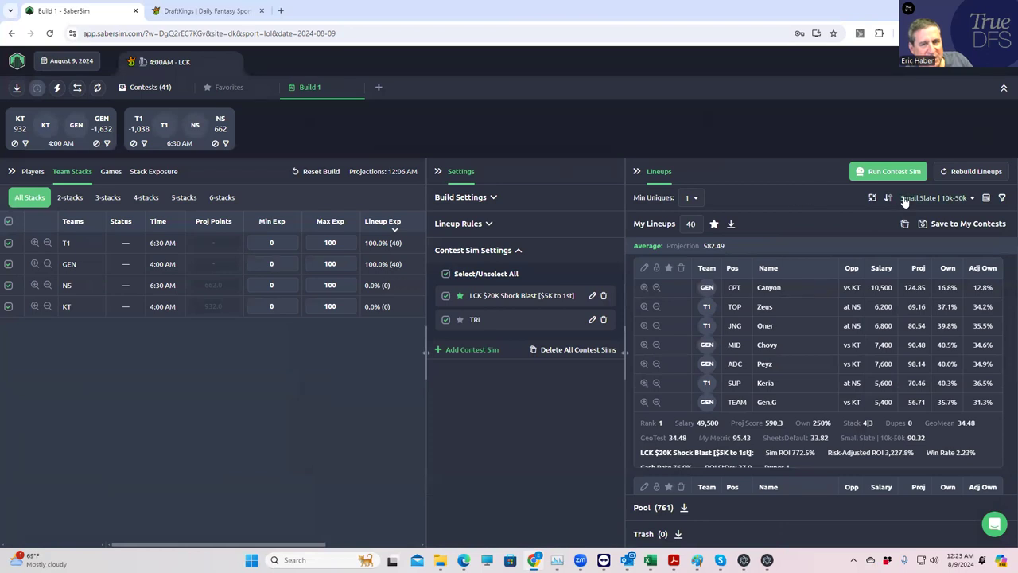
Rank the lineups by RAROI for the LCK $20K Shock Blast contest.
click(935, 197)
click(897, 258)
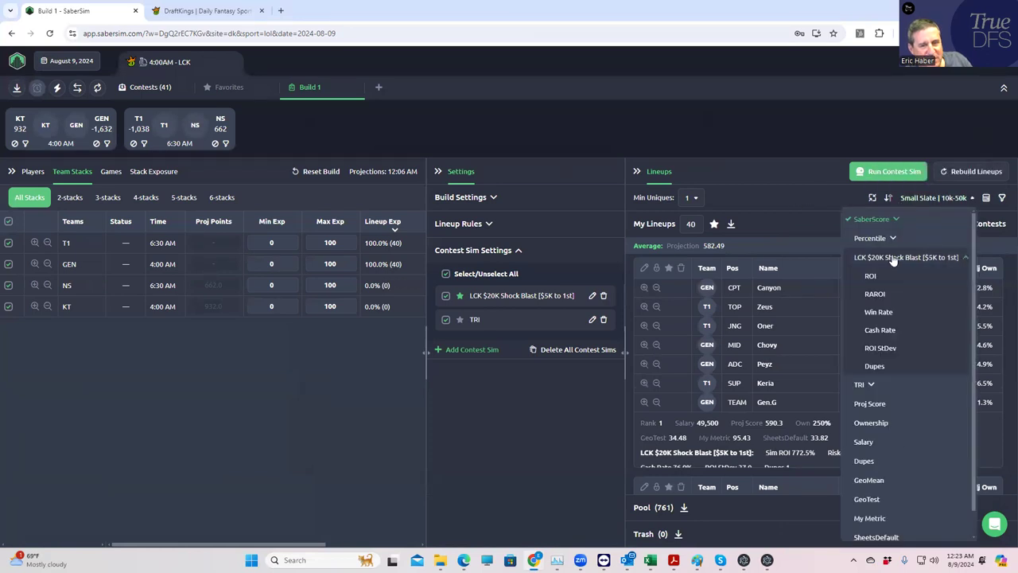
click(875, 293)
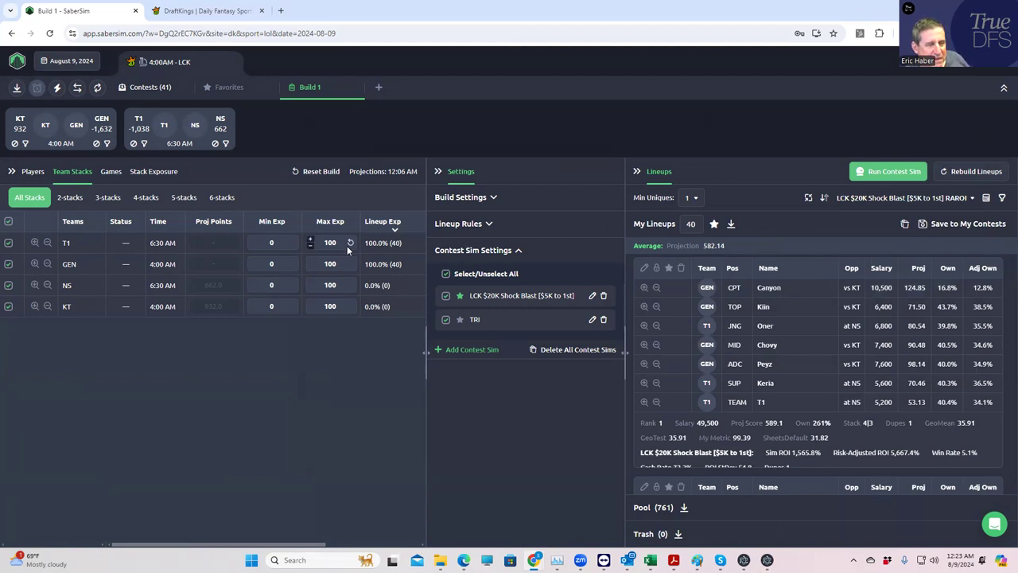
Try ranking the lineups by the Shock Blast contest's Win Rate, and switch the ranking back to RAROI.
click(845, 198)
click(868, 312)
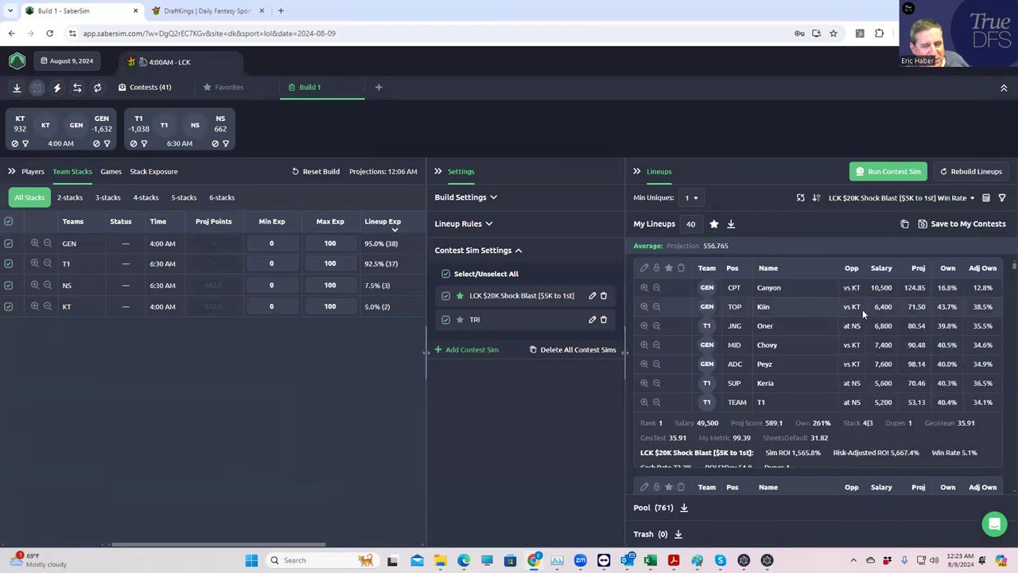
click(872, 203)
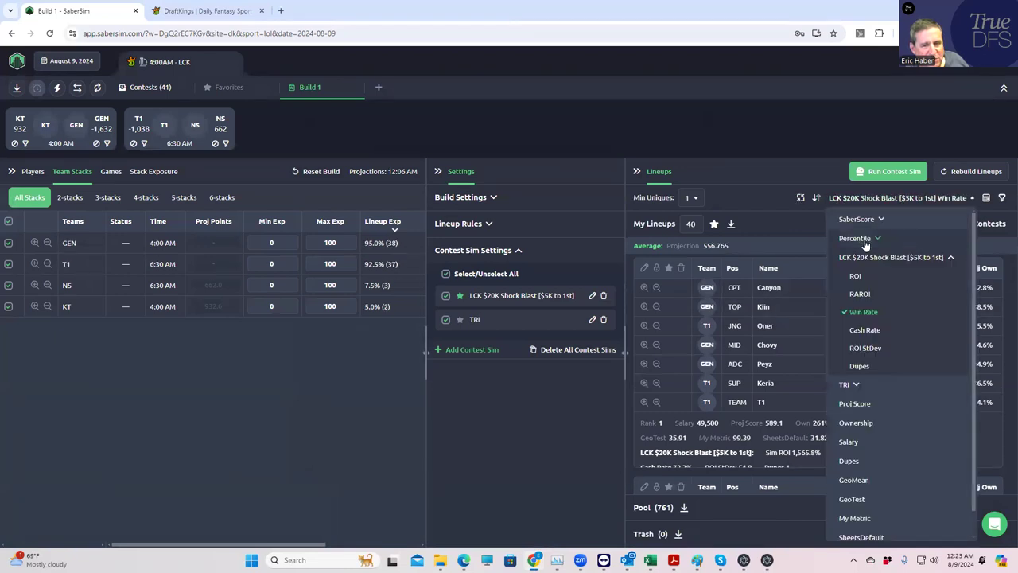
click(860, 288)
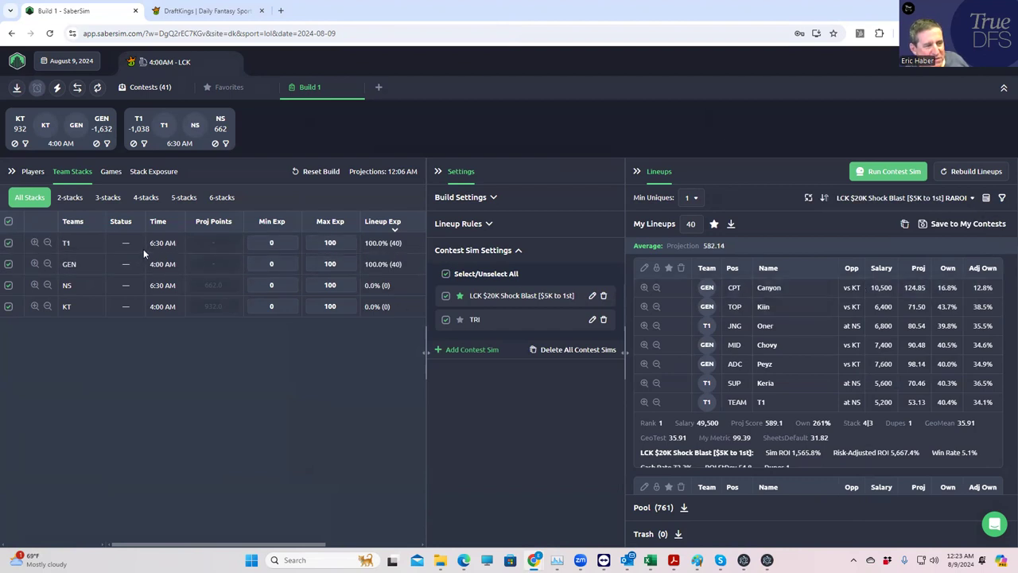
Try a minimum uniques of 2, and raise it to 3 for the RAROI-ranked lineups.
click(690, 198)
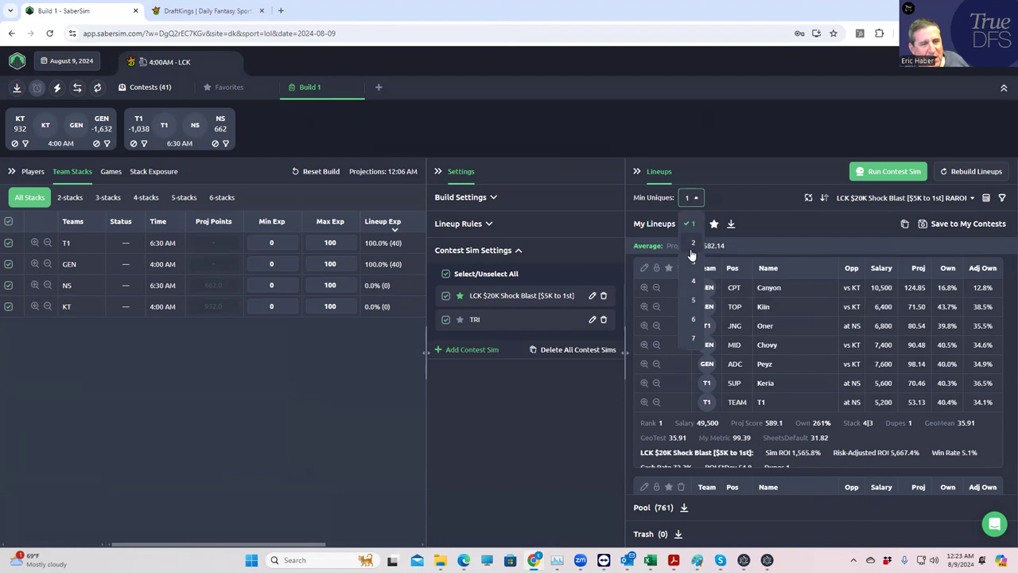
click(692, 244)
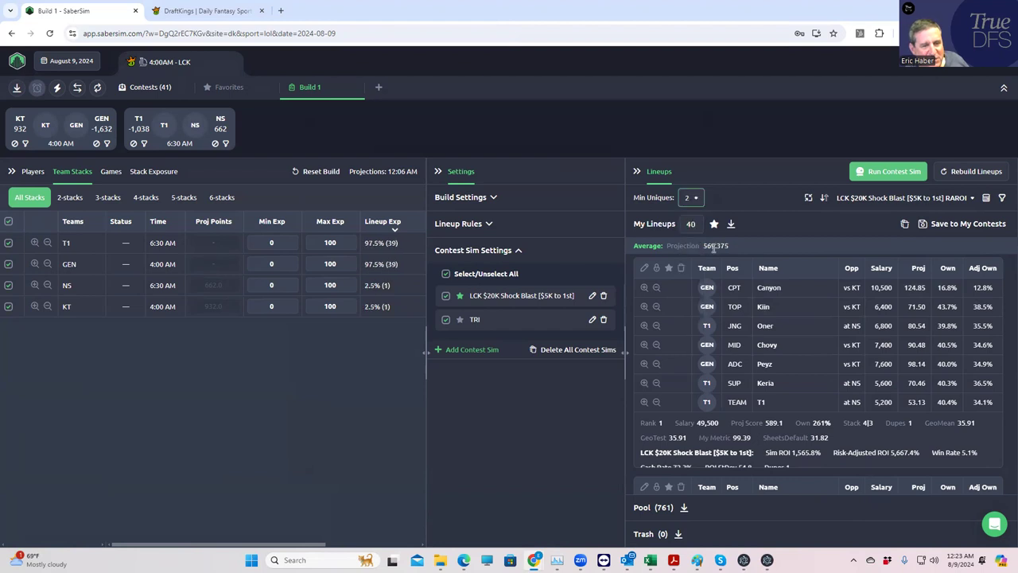
click(691, 198)
click(692, 263)
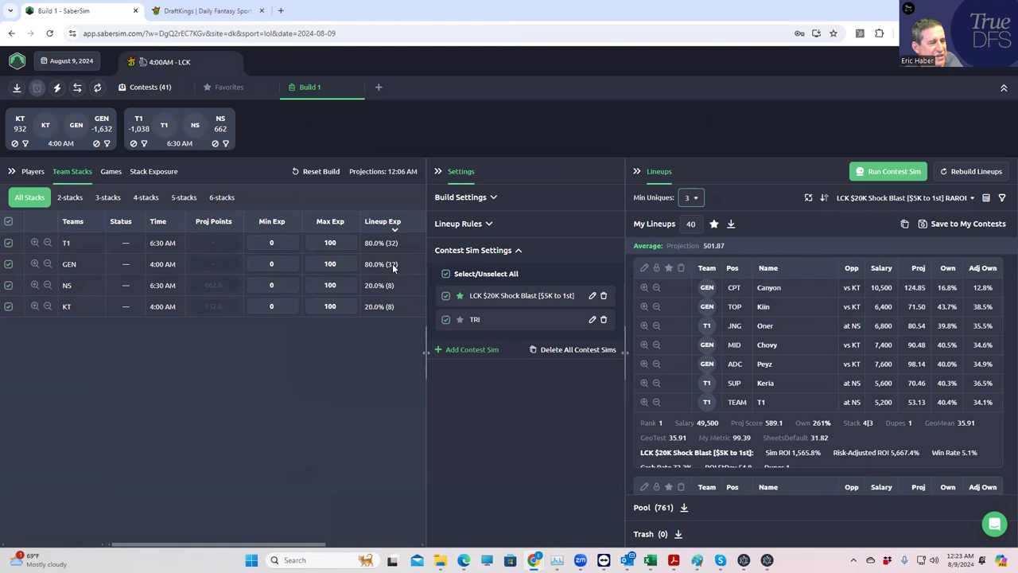
Review the top RAROI-ranked lineups and their sim stats, and show the exposure by stack type.
scroll(799, 338, down, 5)
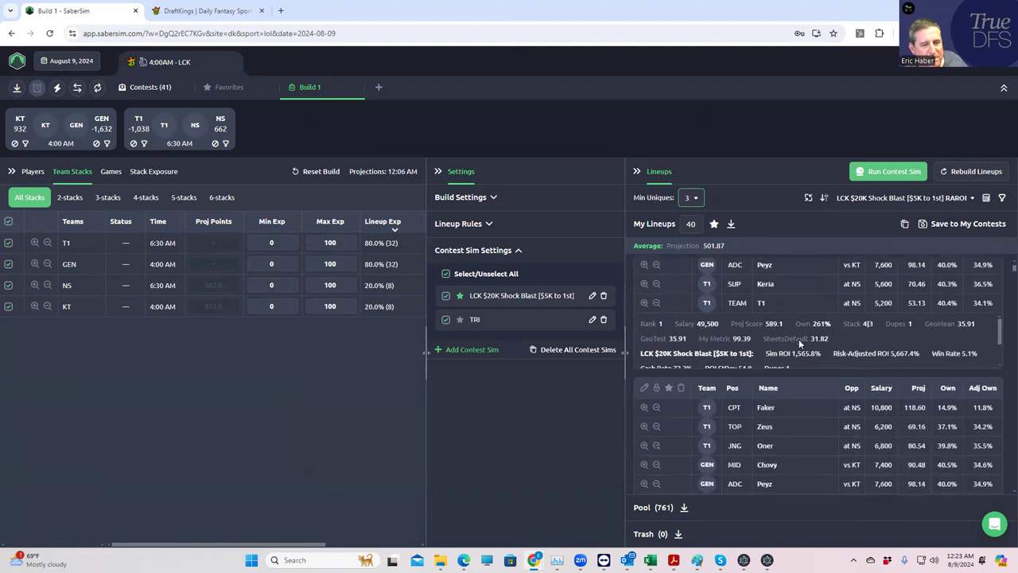
scroll(786, 348, down, 3)
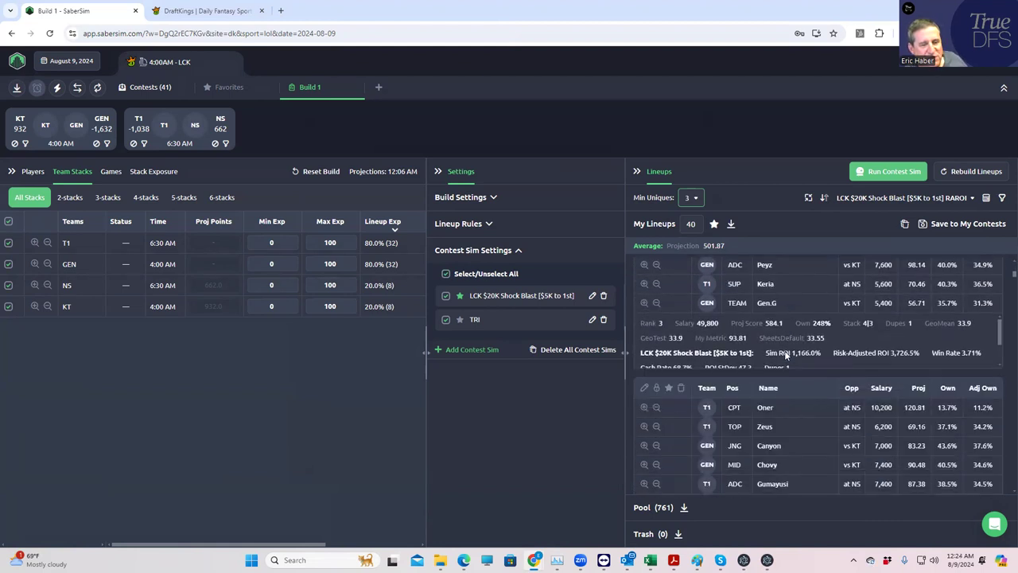
scroll(783, 405, down, 5)
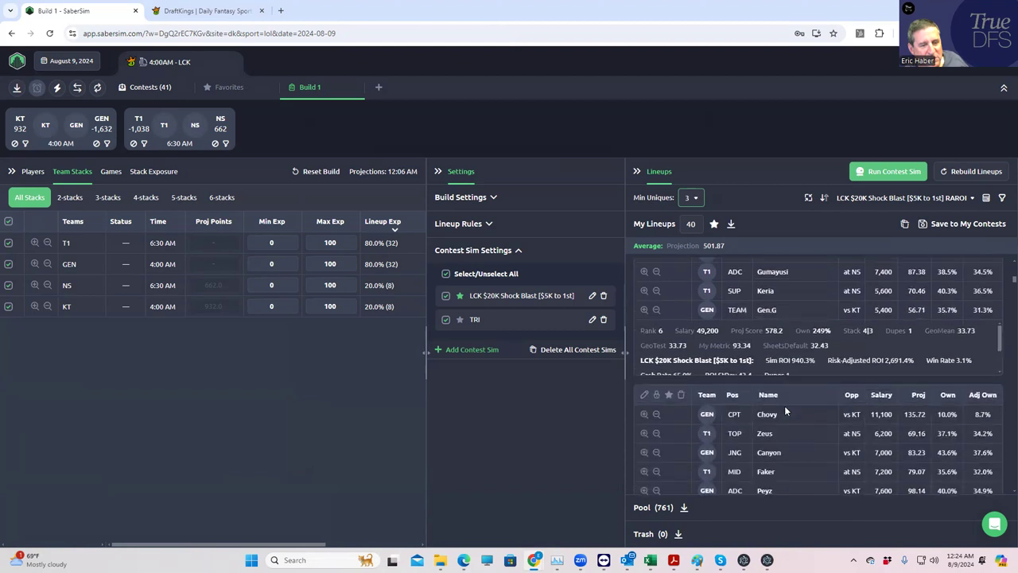
scroll(785, 393, up, 8)
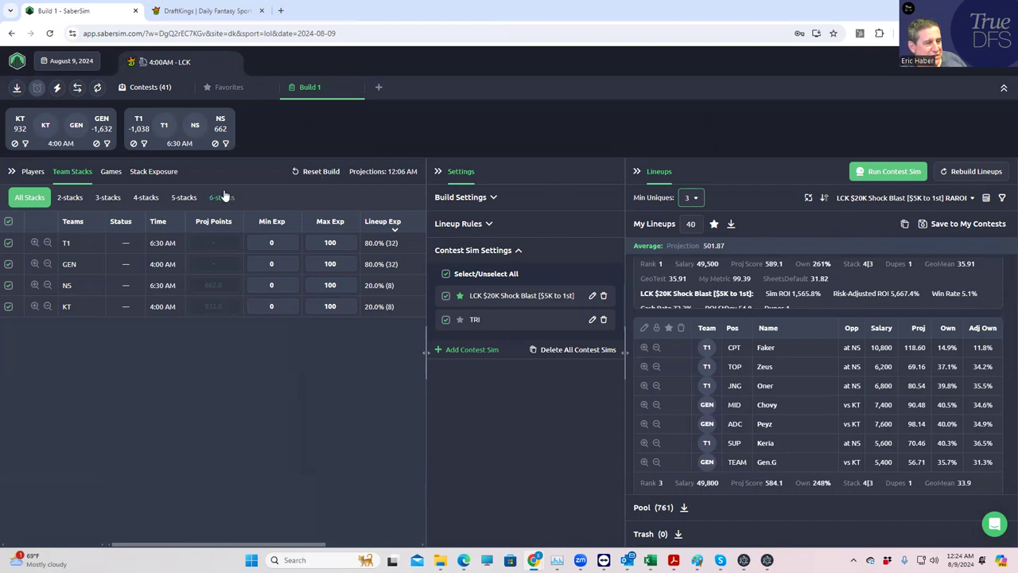
click(153, 172)
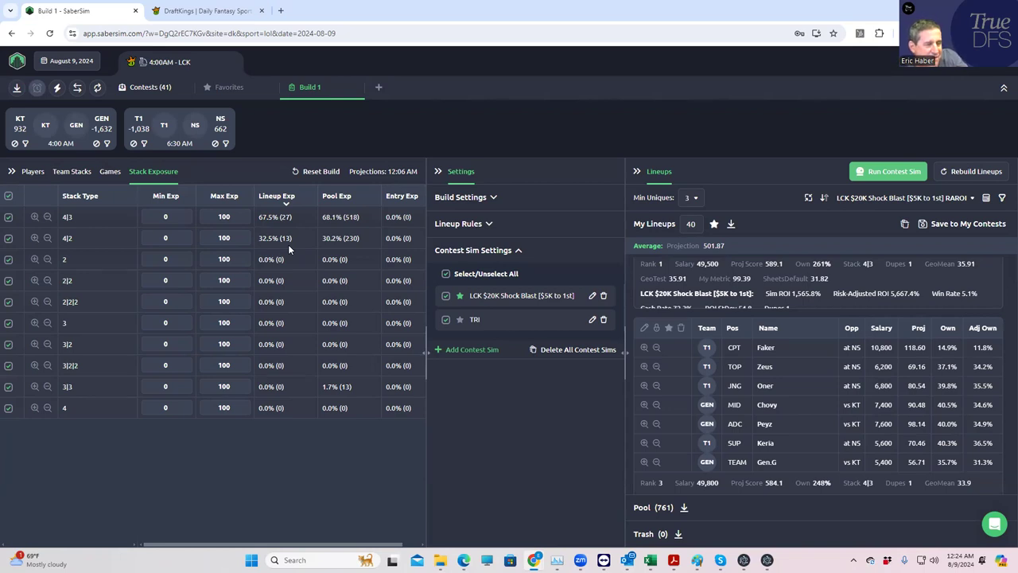
Isolate the 4|2 stack lineups and examine their players, ownership, GeoMean and sim ROI.
click(35, 238)
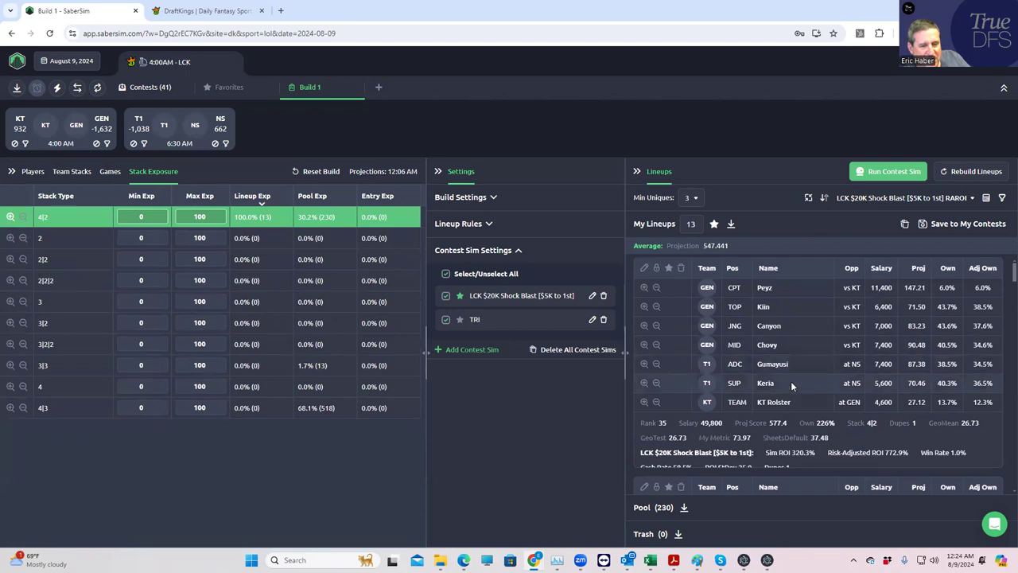
scroll(805, 389, down, 4)
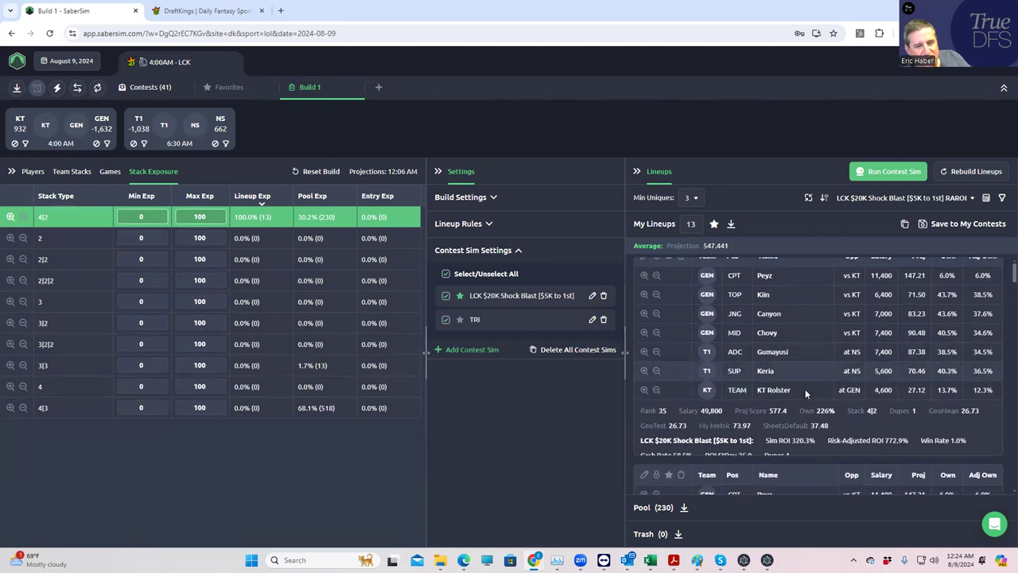
scroll(793, 433, down, 3)
scroll(790, 459, down, 1)
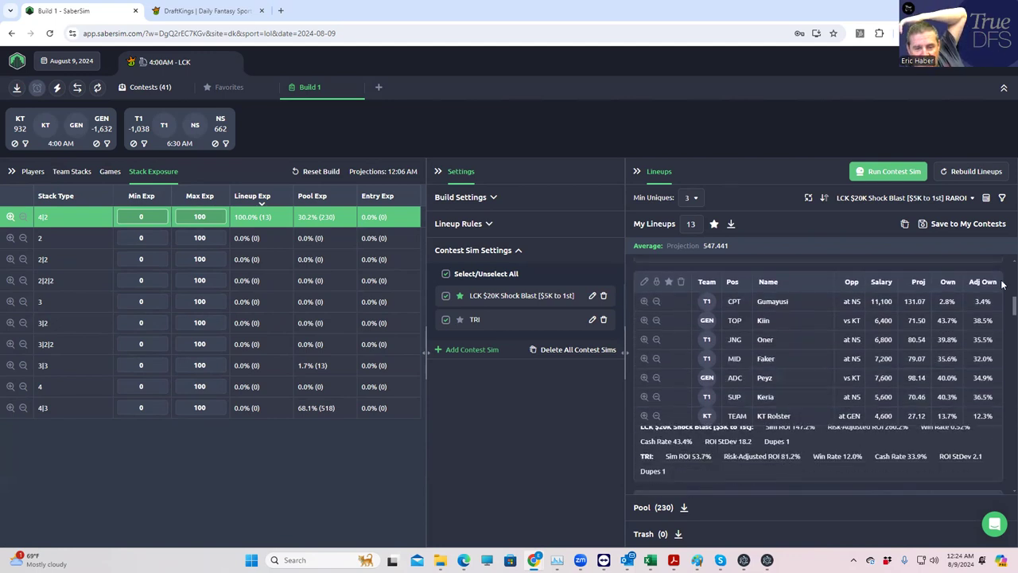
scroll(1003, 318, down, 5)
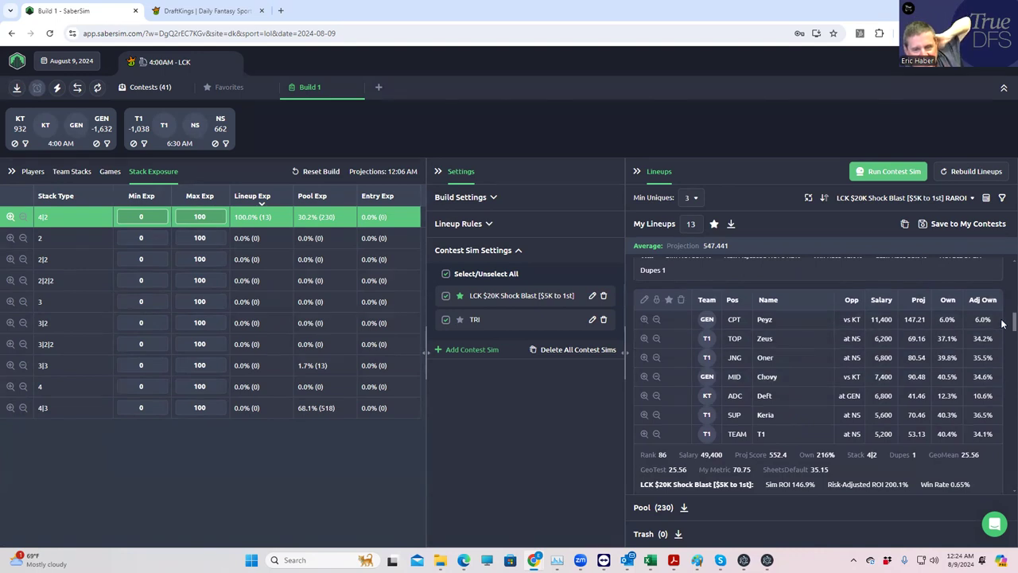
scroll(1003, 323, down, 5)
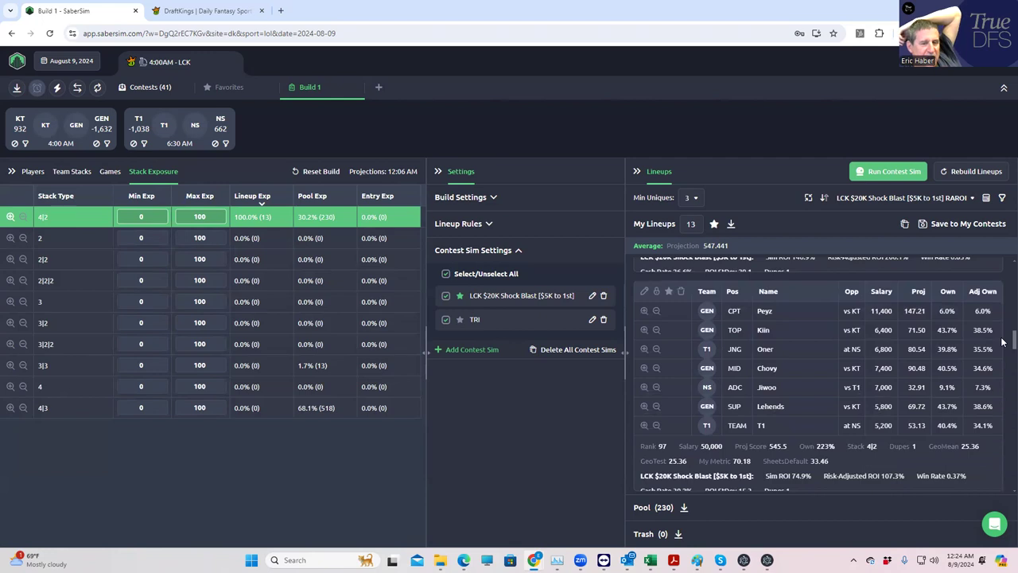
scroll(1003, 342, down, 5)
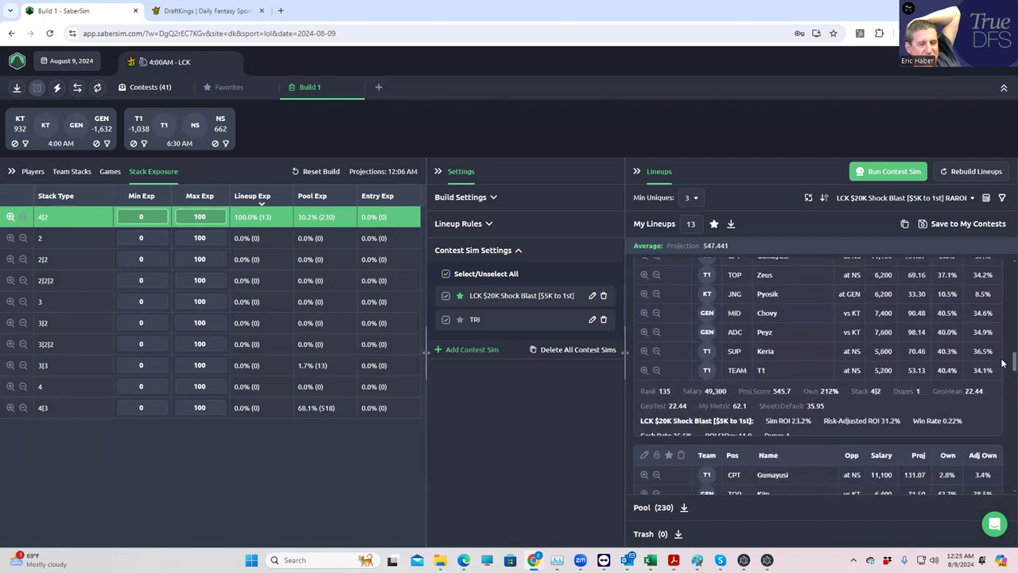
scroll(1003, 363, up, 2)
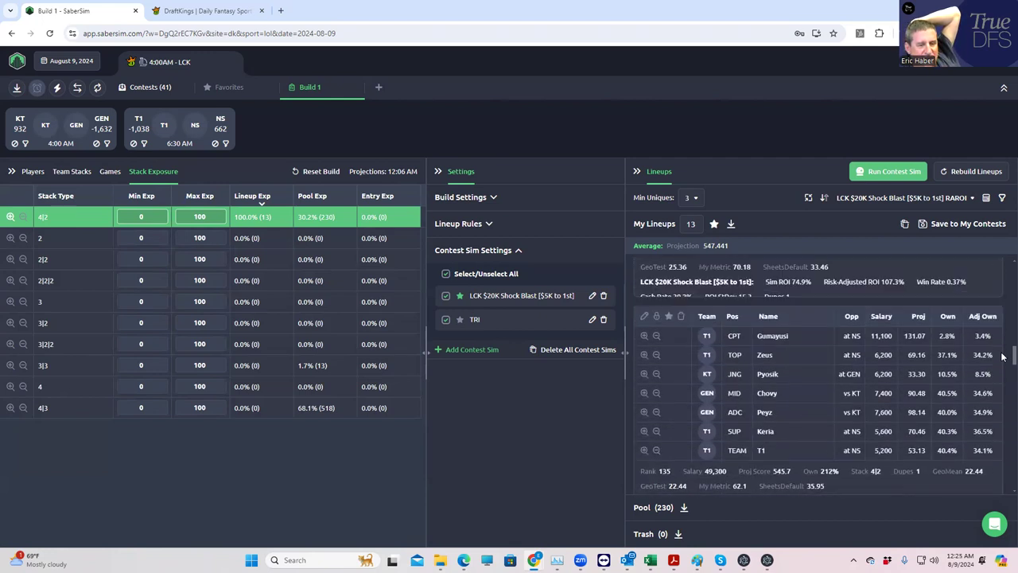
scroll(1003, 357, down, 3)
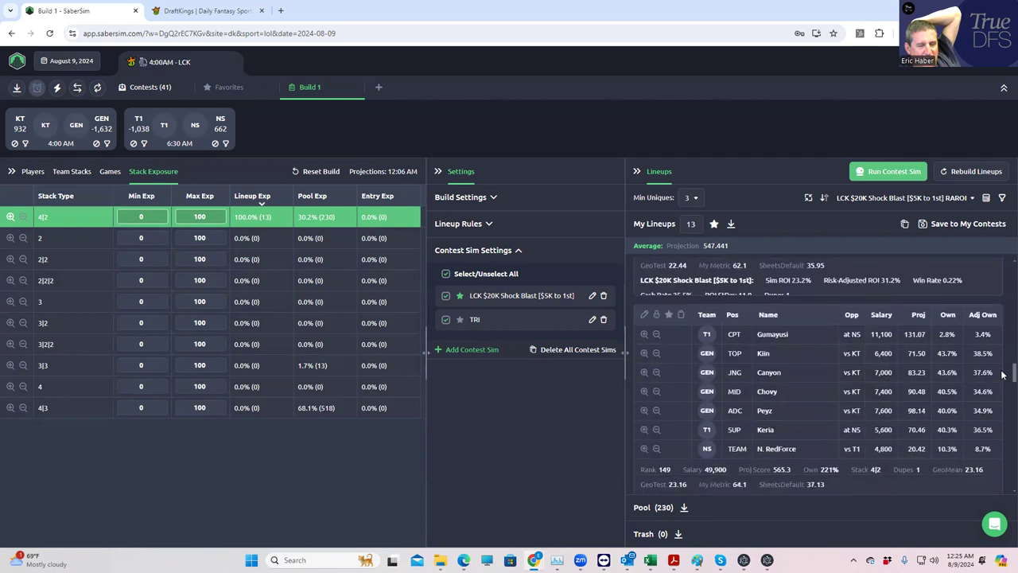
scroll(1003, 374, down, 5)
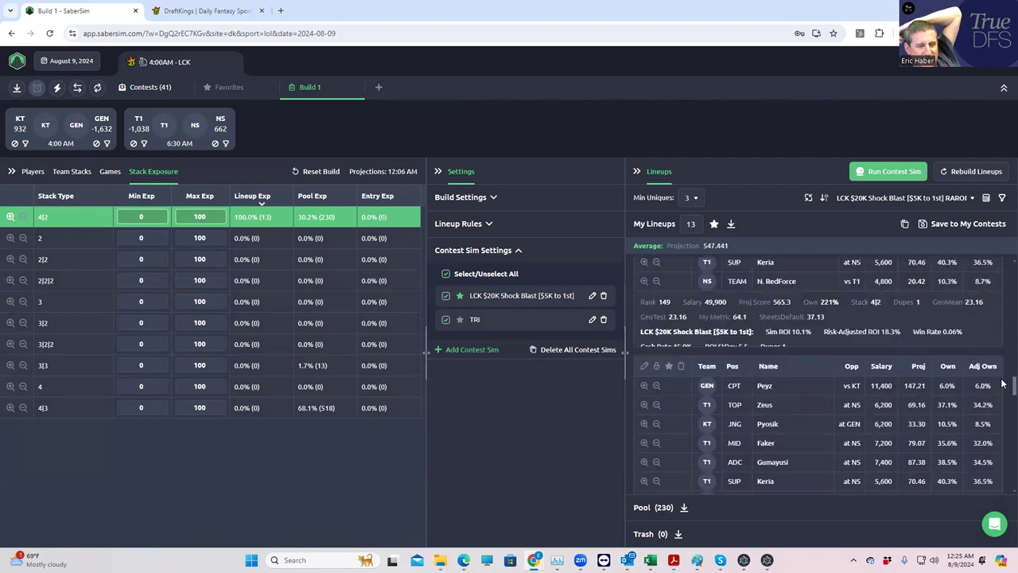
scroll(1003, 397, up, 1)
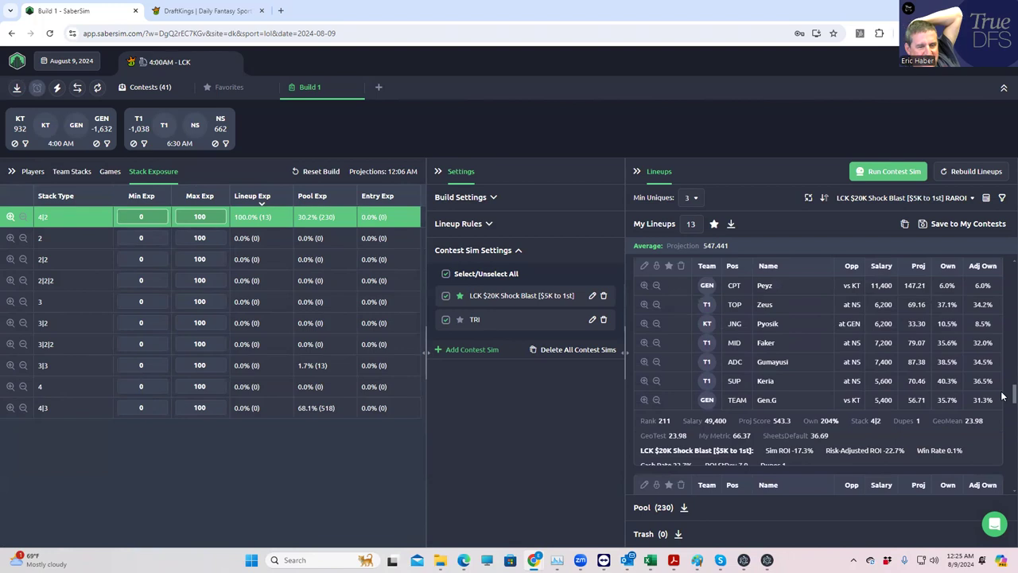
scroll(1003, 395, down, 3)
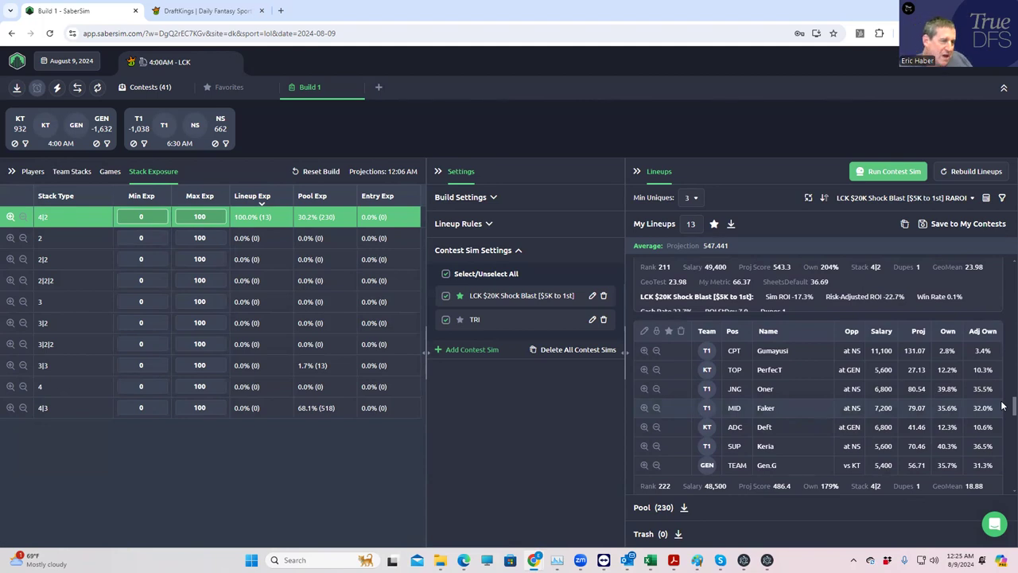
scroll(876, 298, up, 5)
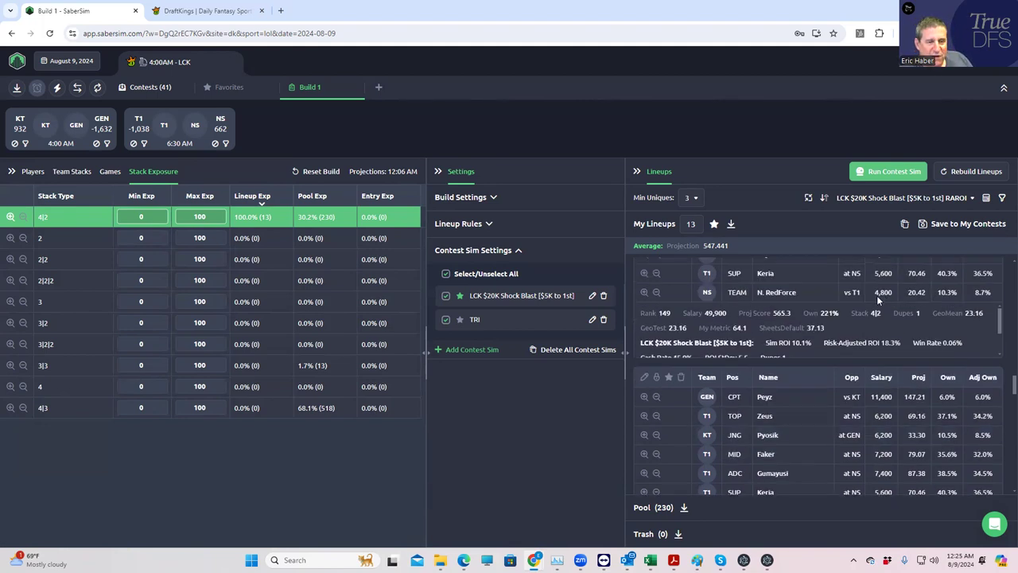
scroll(835, 273, up, 5)
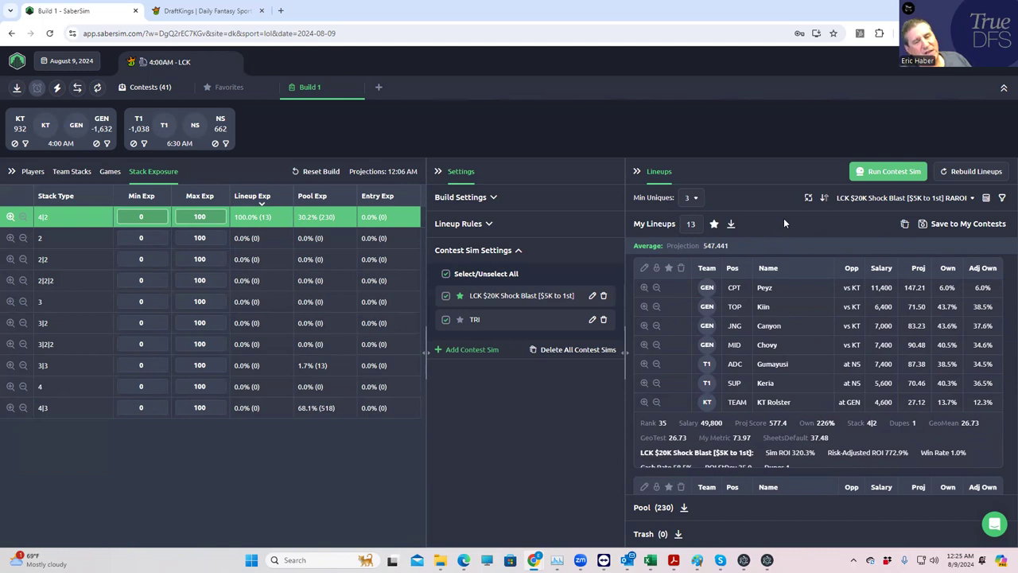
Try adding the lineups to Favorites, and clear all Favorites for the slate.
click(714, 226)
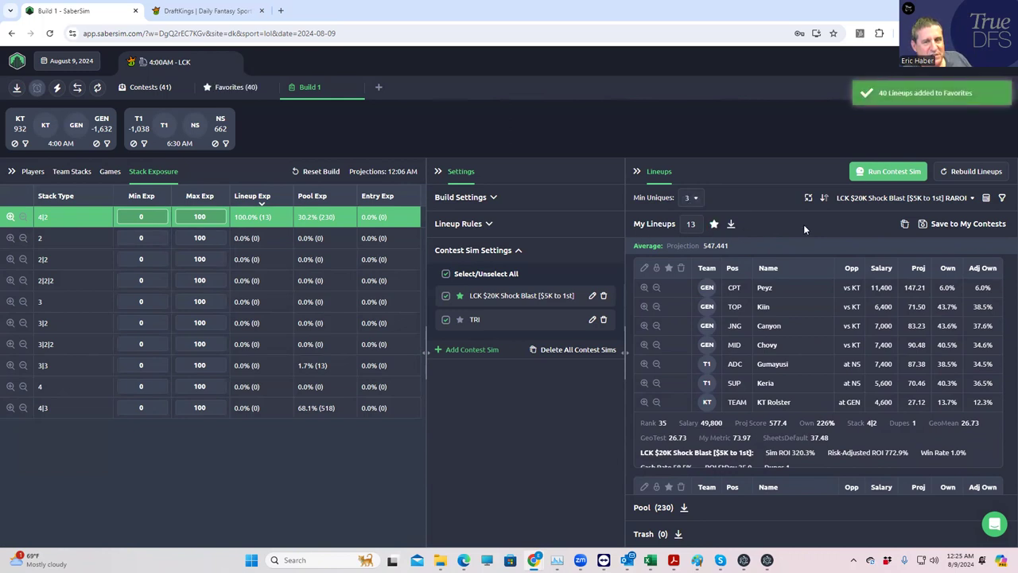
click(258, 101)
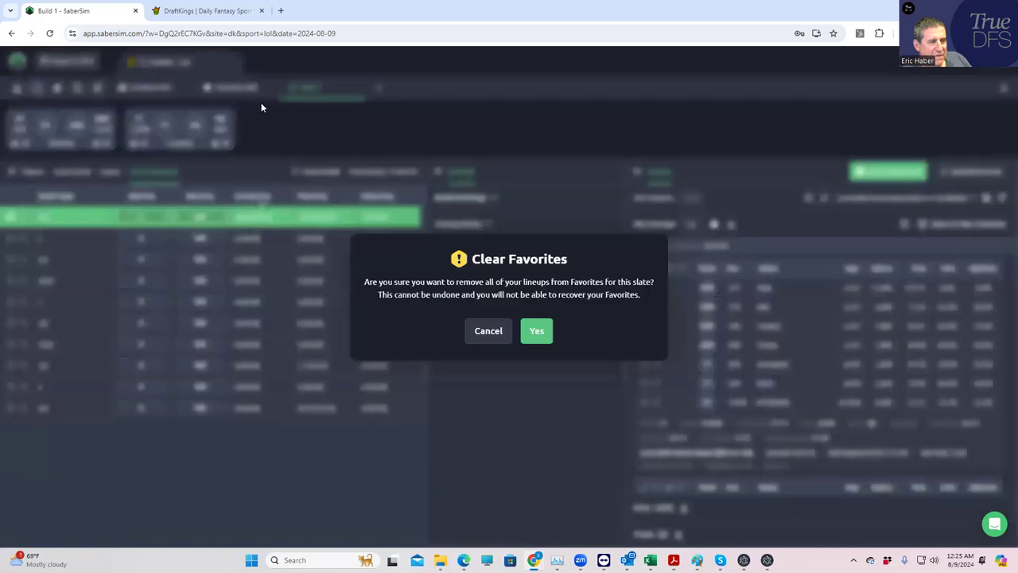
click(532, 331)
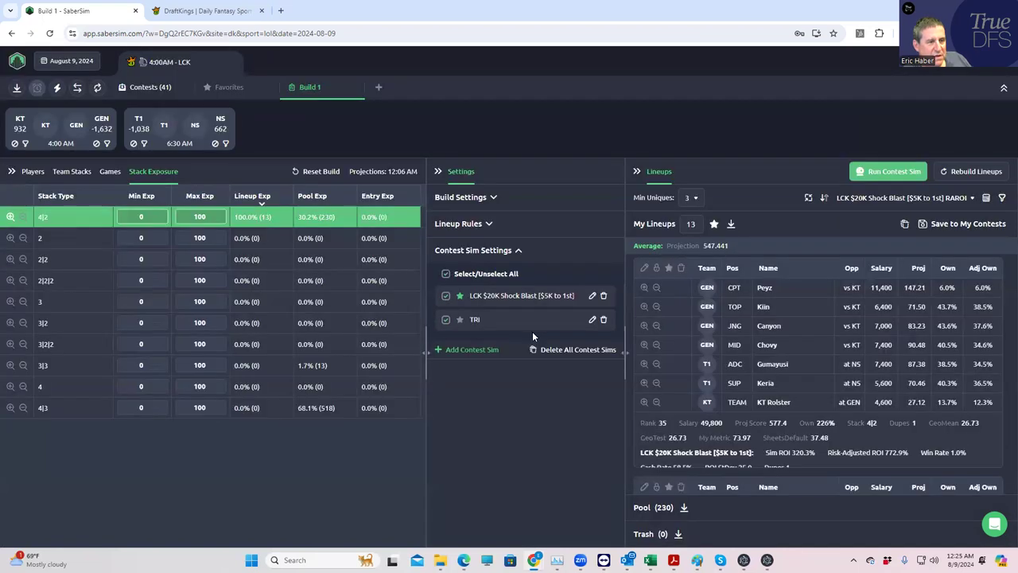
Download the 4|2 stack lineups, view the exported sheet in Excel, and return to SaberSim.
click(732, 226)
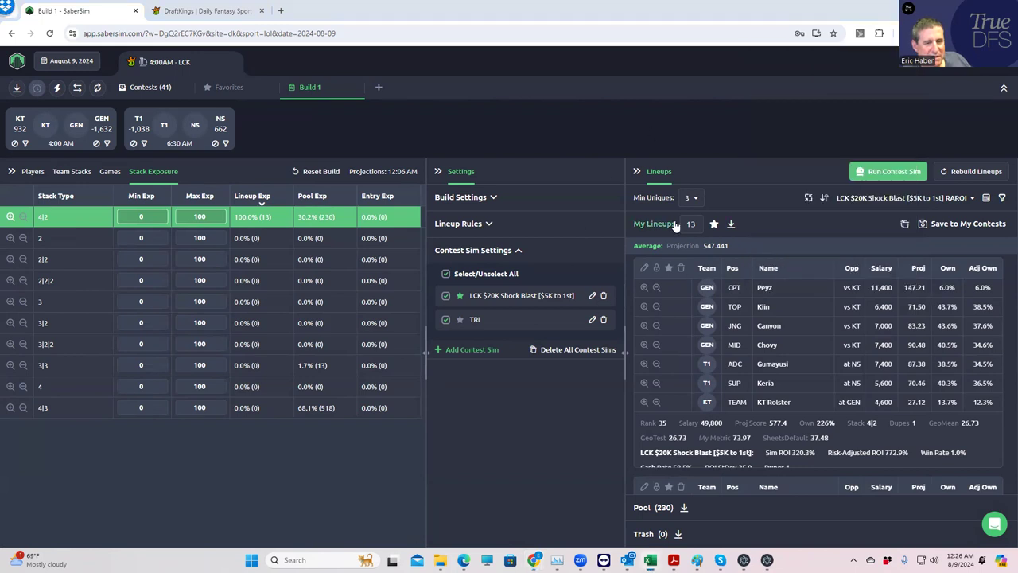
key(alt+Tab)
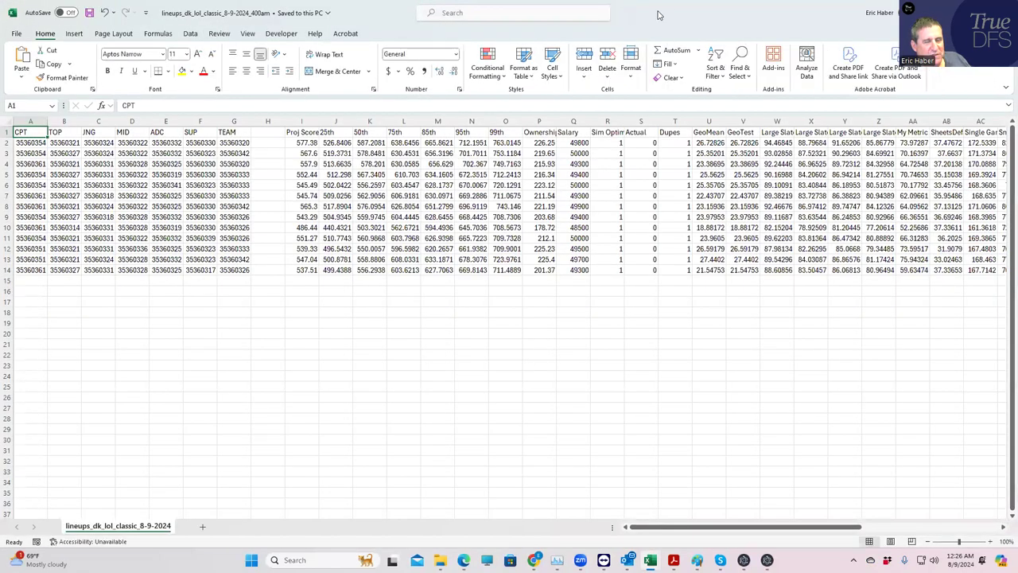
key(alt+Tab)
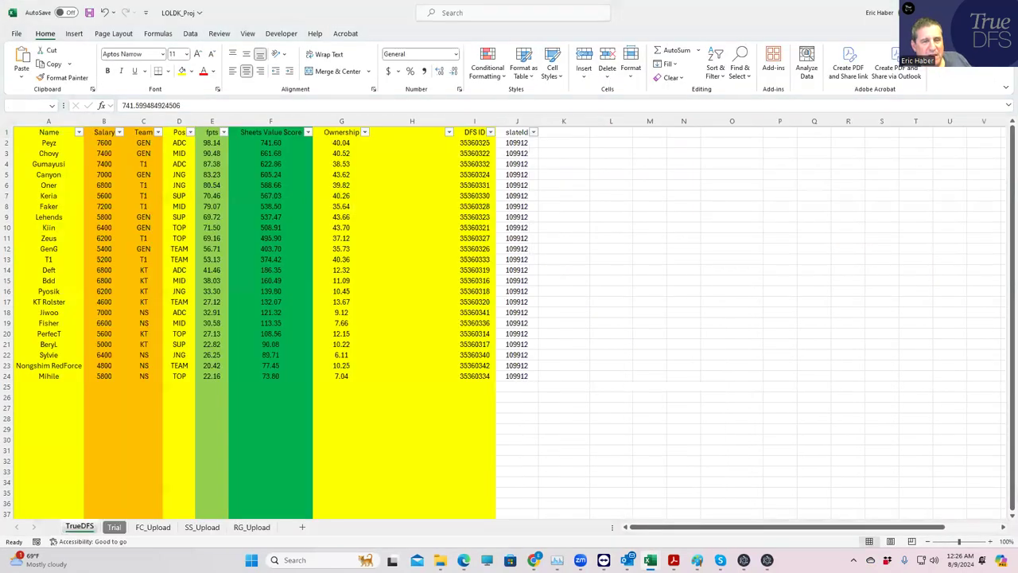
key(alt+Tab)
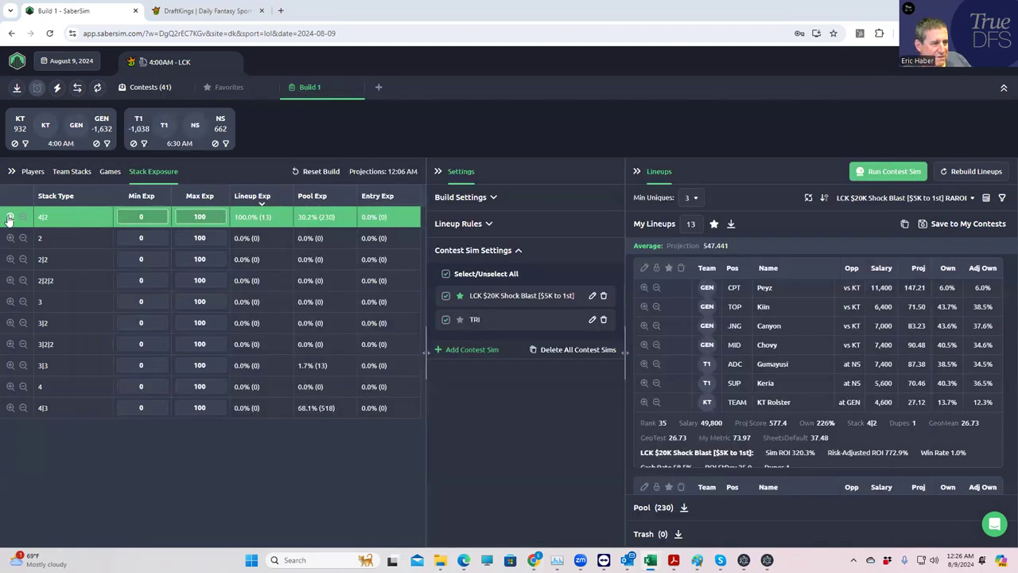
Show all stack types again, check the GeoMean workbook in Excel, and return to SaberSim.
click(9, 220)
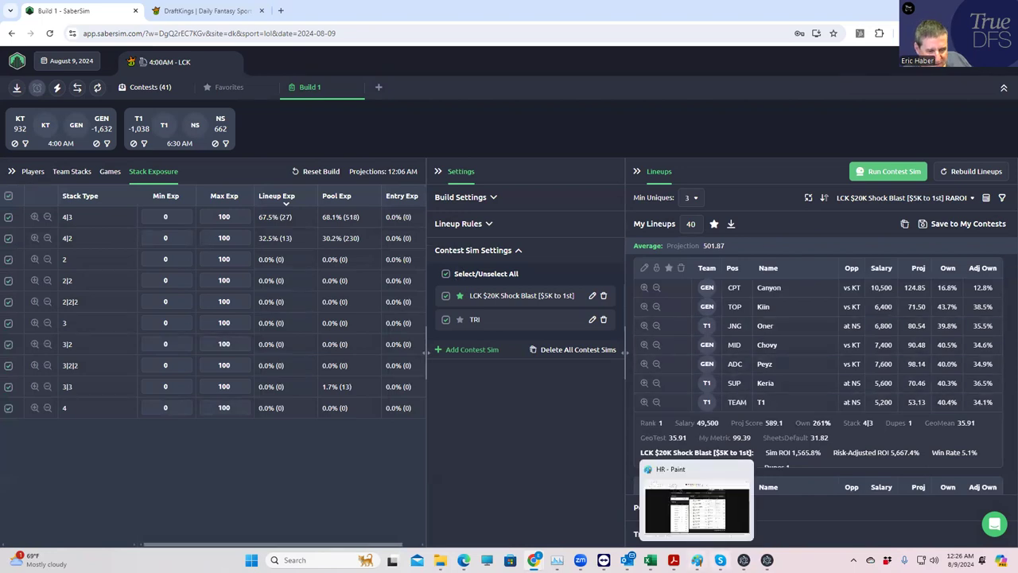
mouse_move(720, 559)
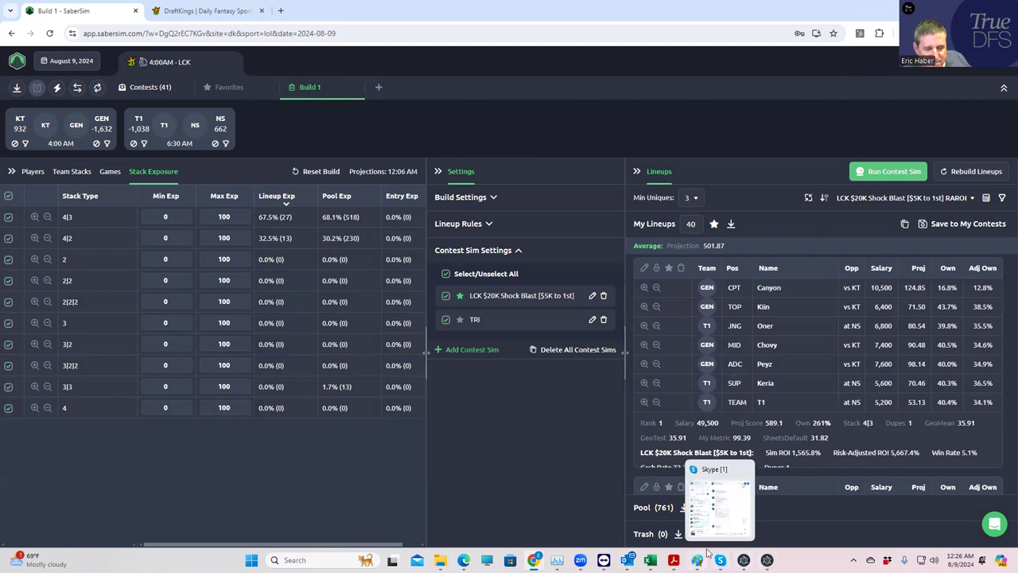
mouse_move(649, 559)
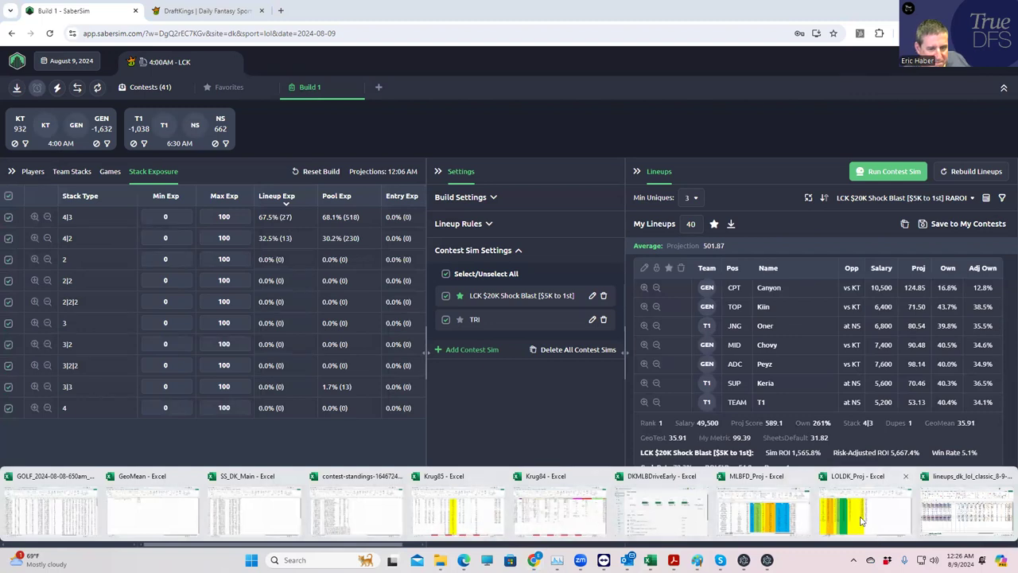
click(188, 504)
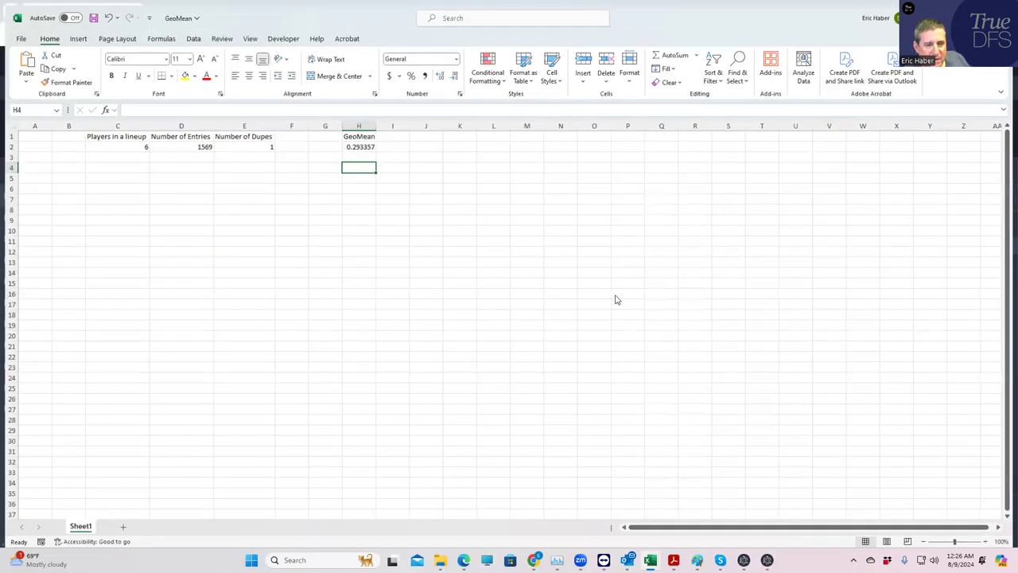
key(alt+Tab)
Set the minimum uniques to 1, and filter the lineup pool to show lineups with GeoMean less than 29.
click(688, 197)
click(692, 227)
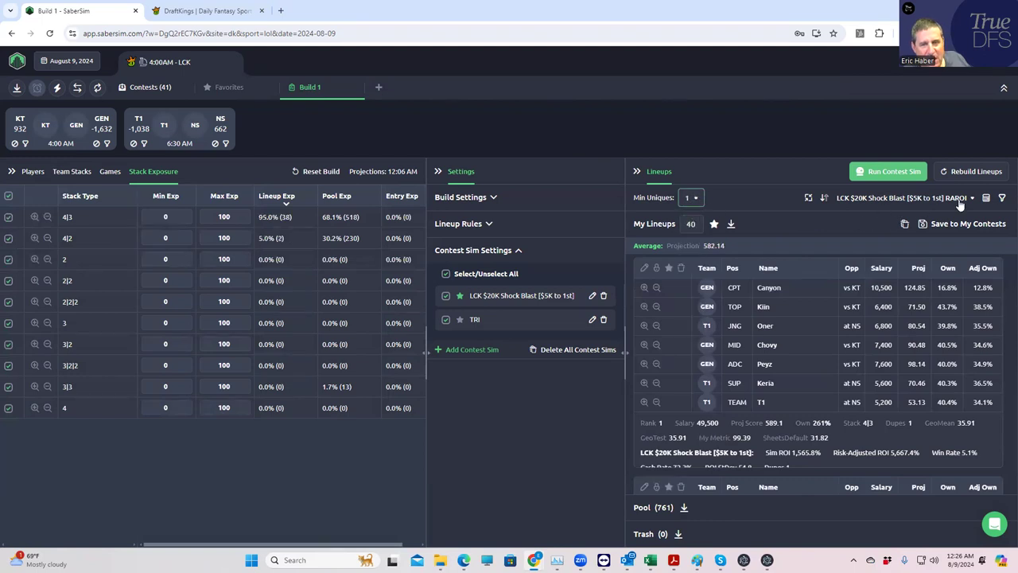
click(1001, 197)
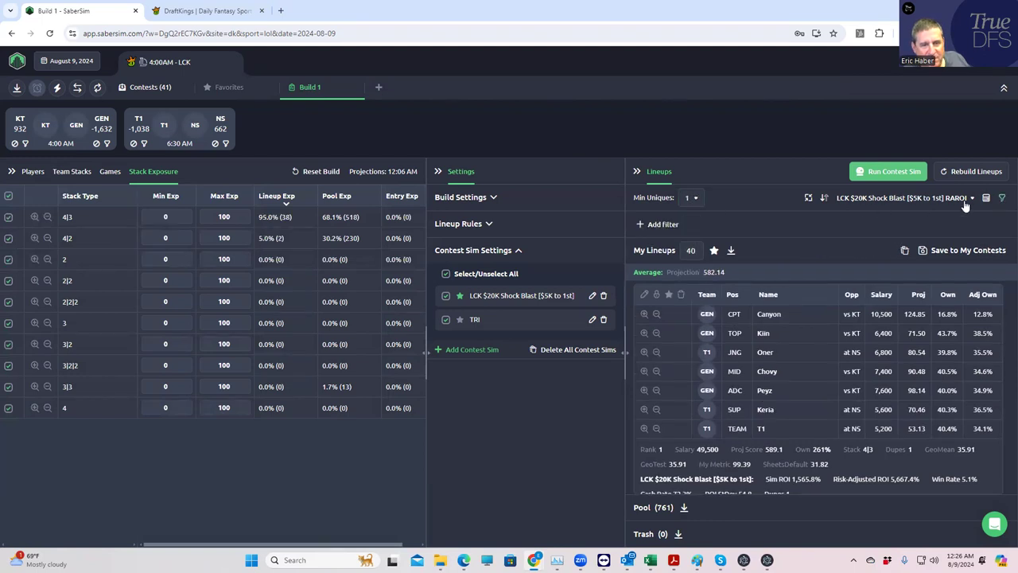
click(651, 225)
click(398, 286)
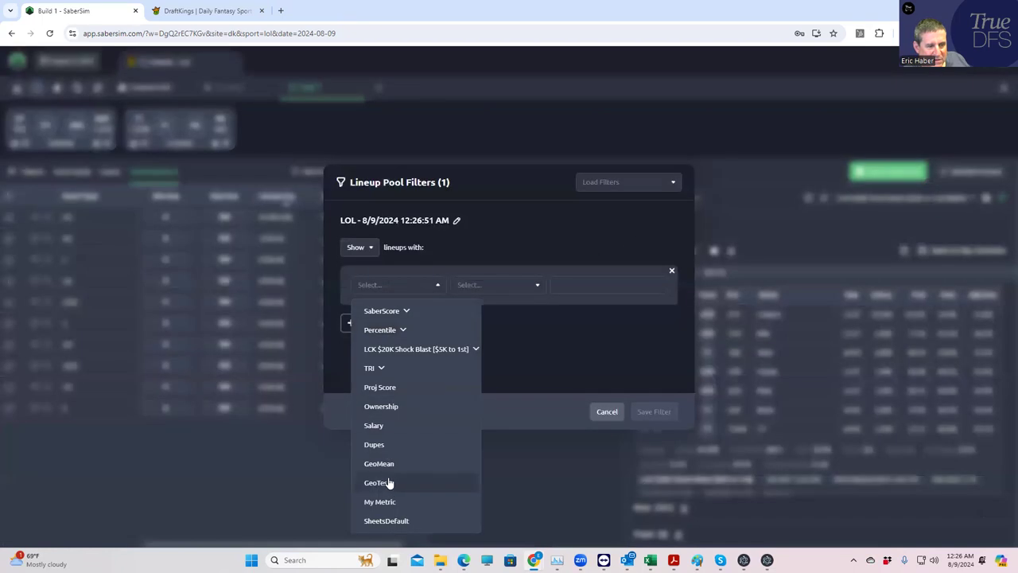
click(389, 463)
click(490, 295)
click(480, 328)
click(577, 286)
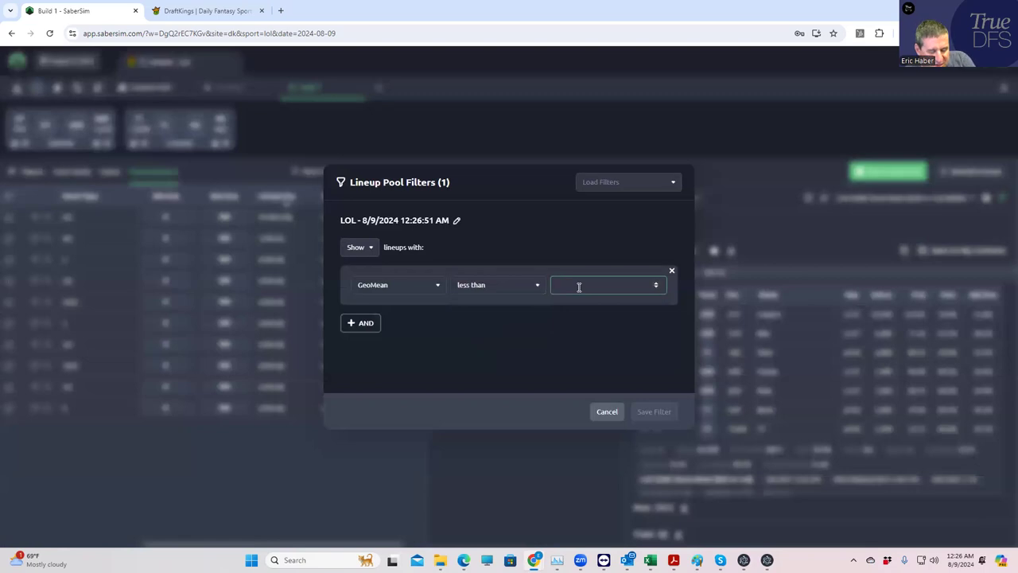
text(29.)
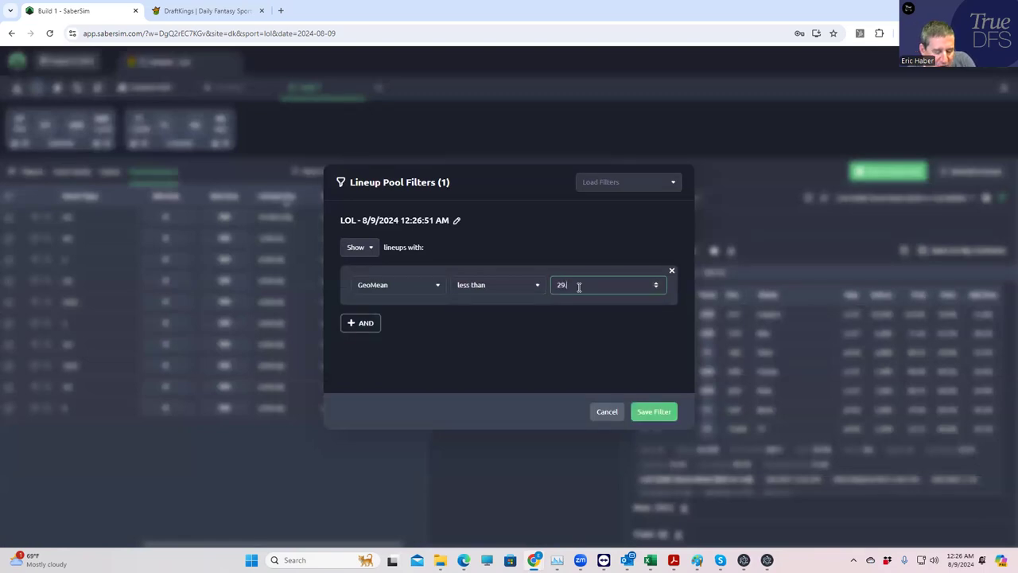
click(645, 411)
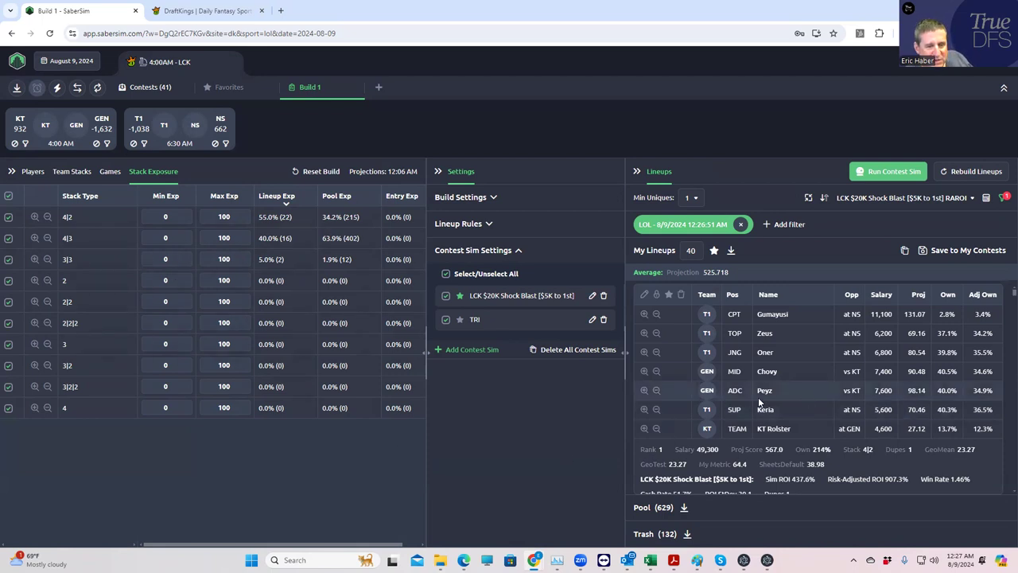
Isolate the 4|3 stack lineups and examine their players, GeoMean and contest sim values.
scroll(761, 418, down, 1)
scroll(761, 418, down, 1)
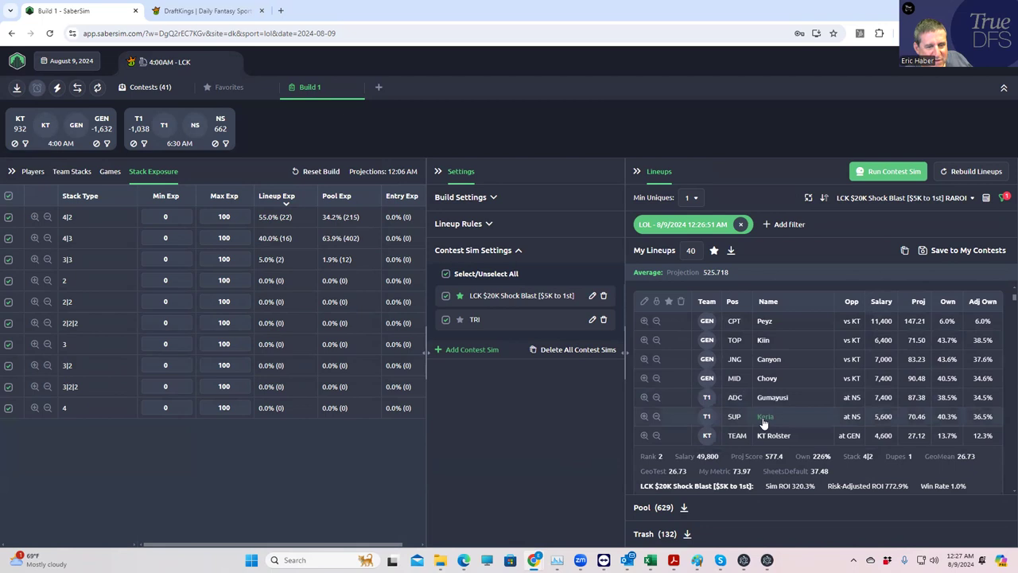
scroll(763, 421, up, 2)
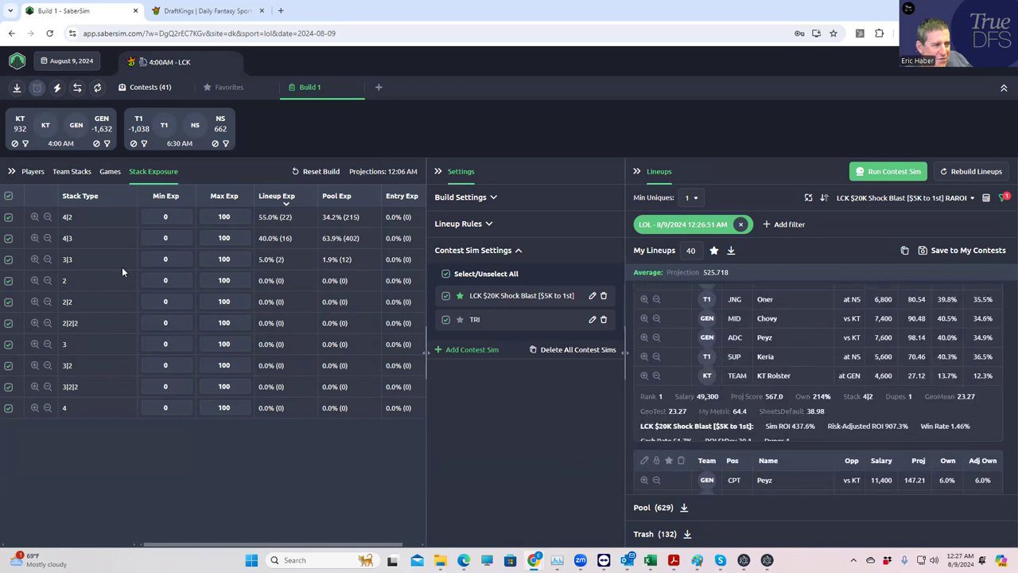
click(34, 237)
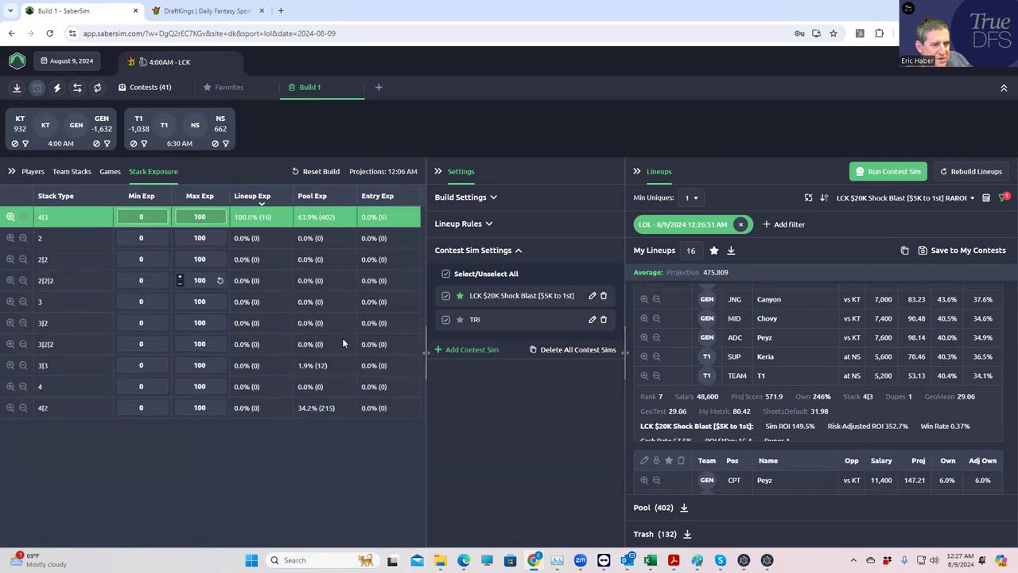
scroll(770, 376, up, 1)
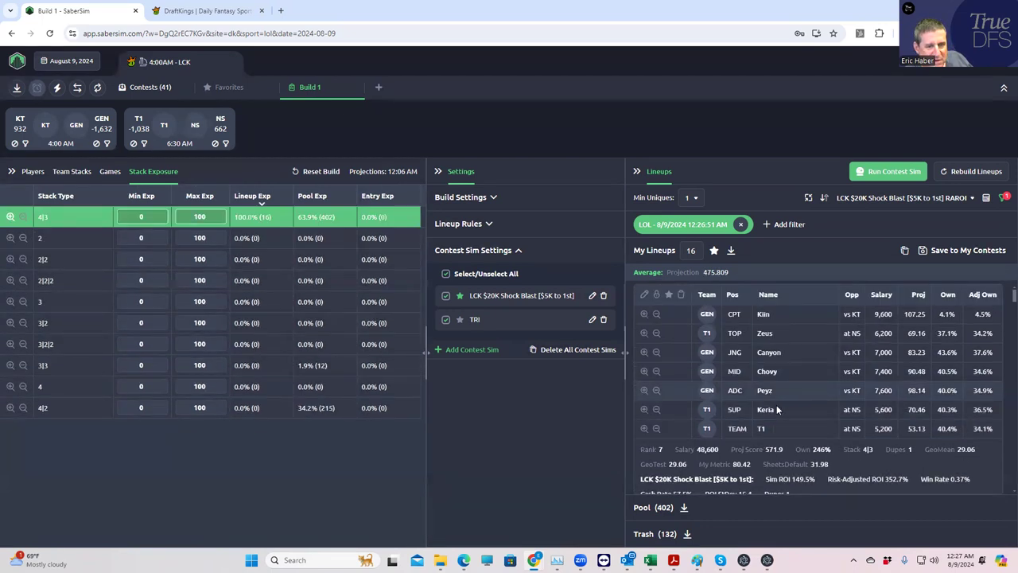
scroll(794, 428, up, 1)
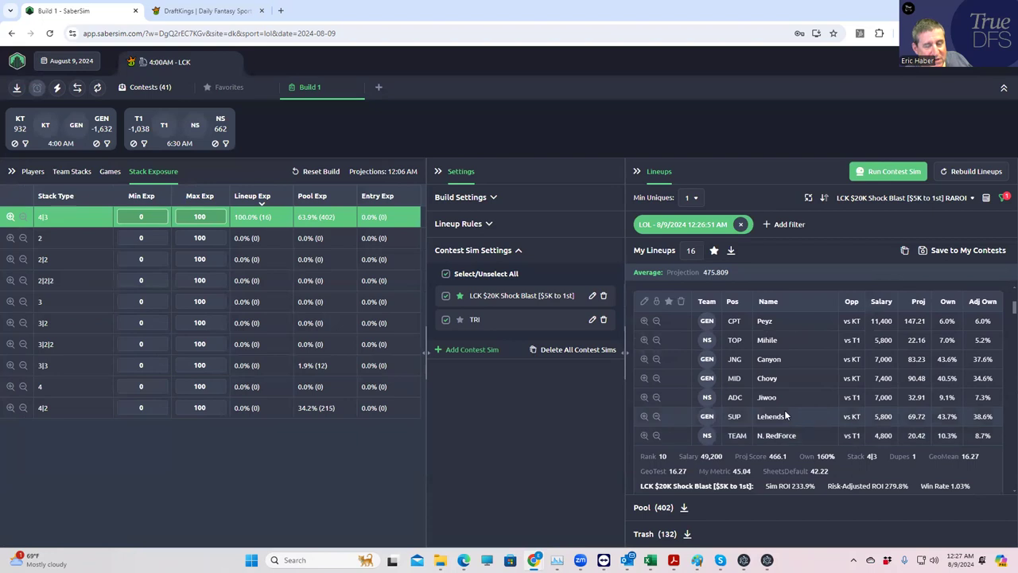
scroll(780, 402, down, 2)
scroll(780, 401, down, 1)
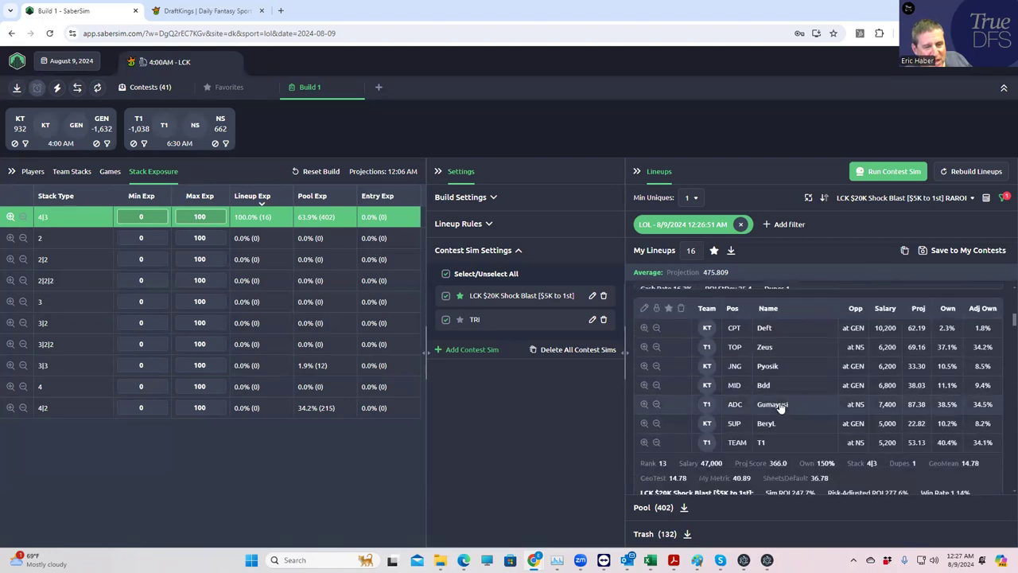
scroll(780, 402, down, 1)
scroll(779, 402, down, 1)
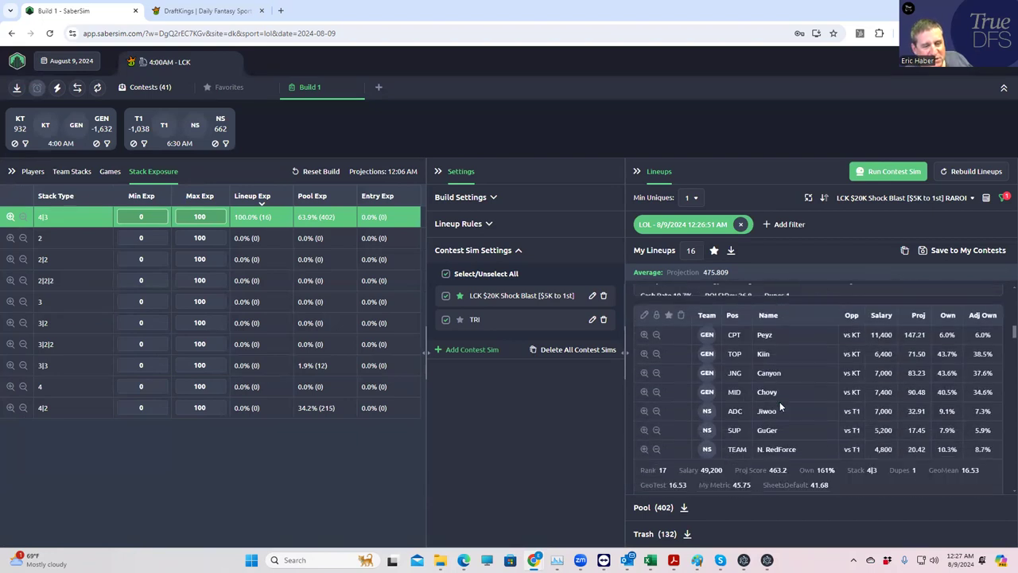
scroll(779, 401, down, 1)
scroll(779, 402, down, 1)
scroll(780, 402, down, 2)
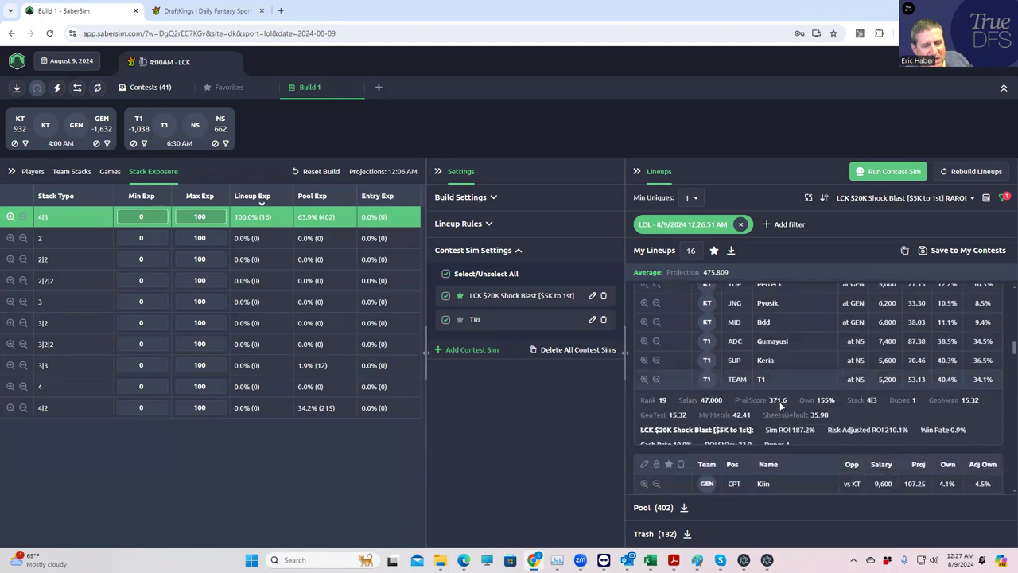
scroll(816, 472, down, 4)
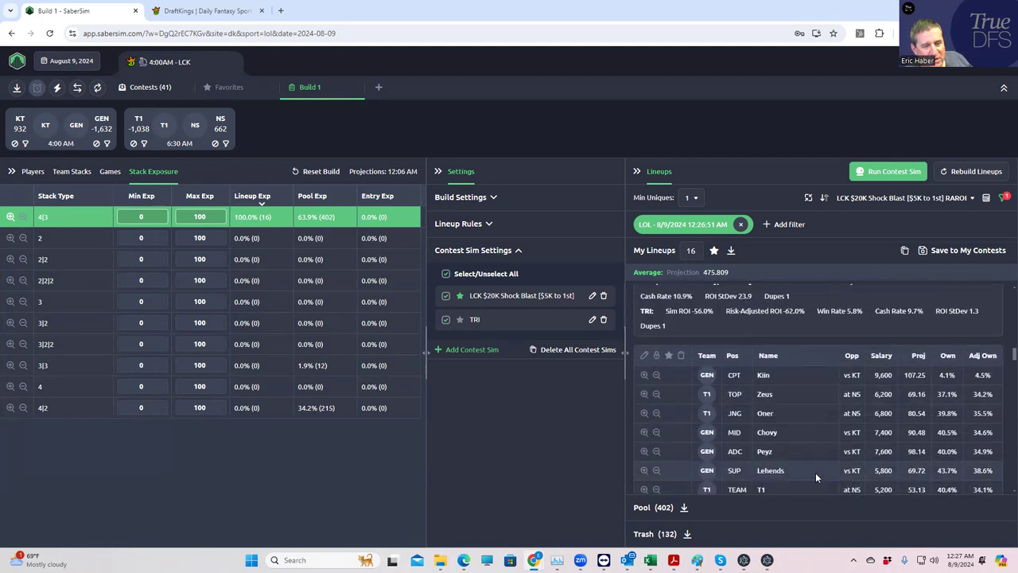
scroll(811, 449, down, 3)
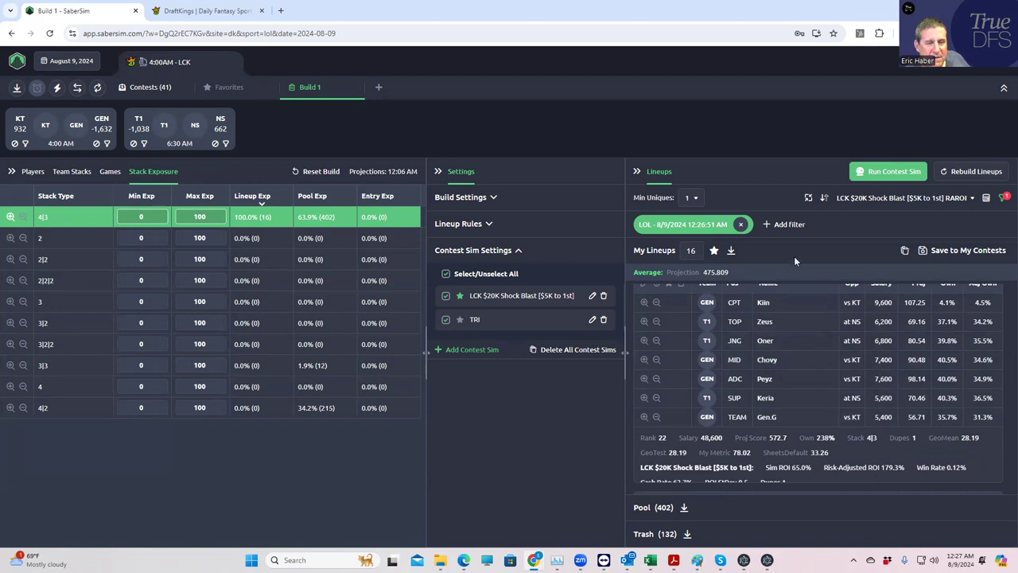
Replace the lineup pool filter with one showing lineups with GeoMean less than 29.8.
click(742, 225)
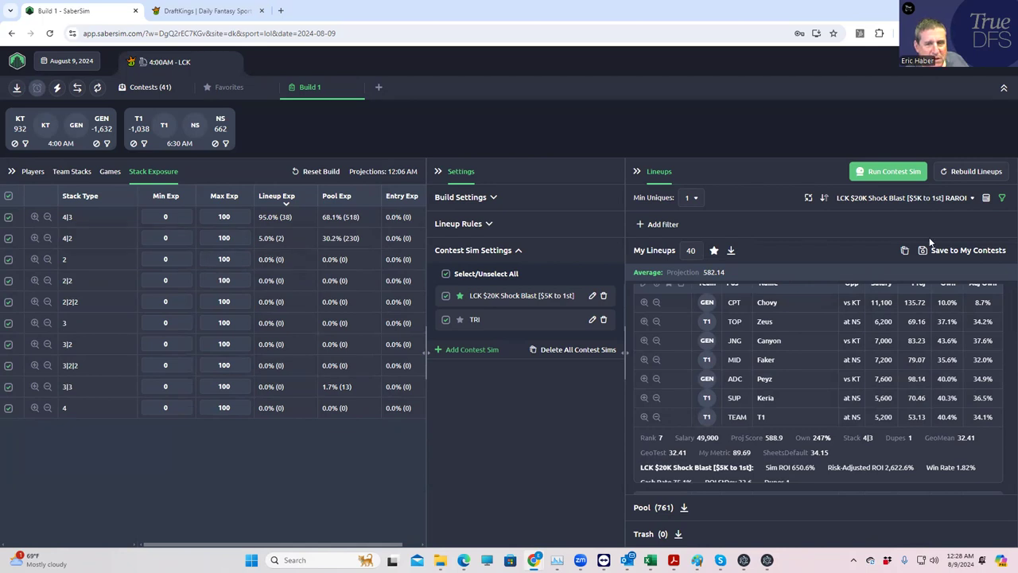
scroll(658, 238, down, 1)
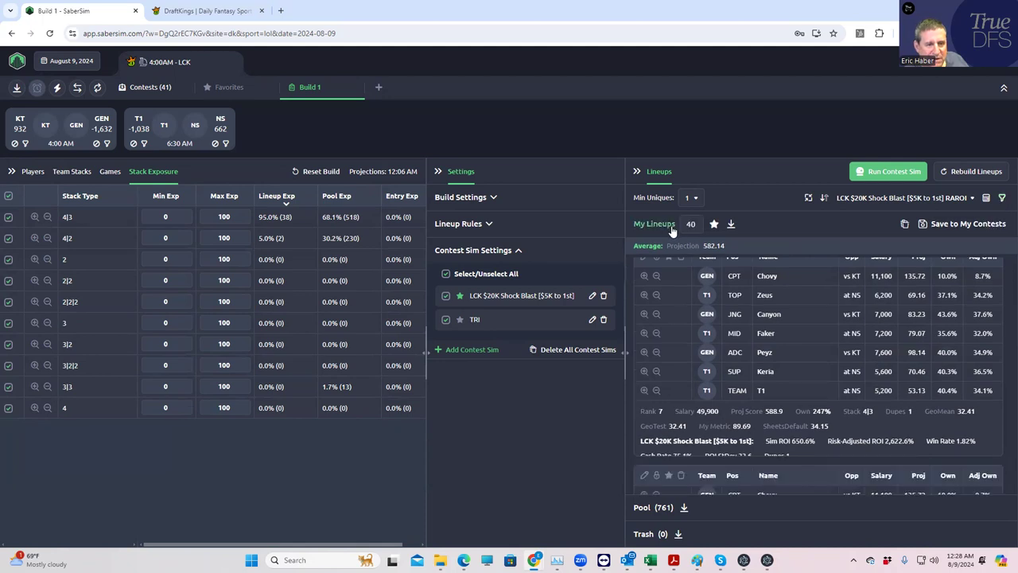
click(1001, 198)
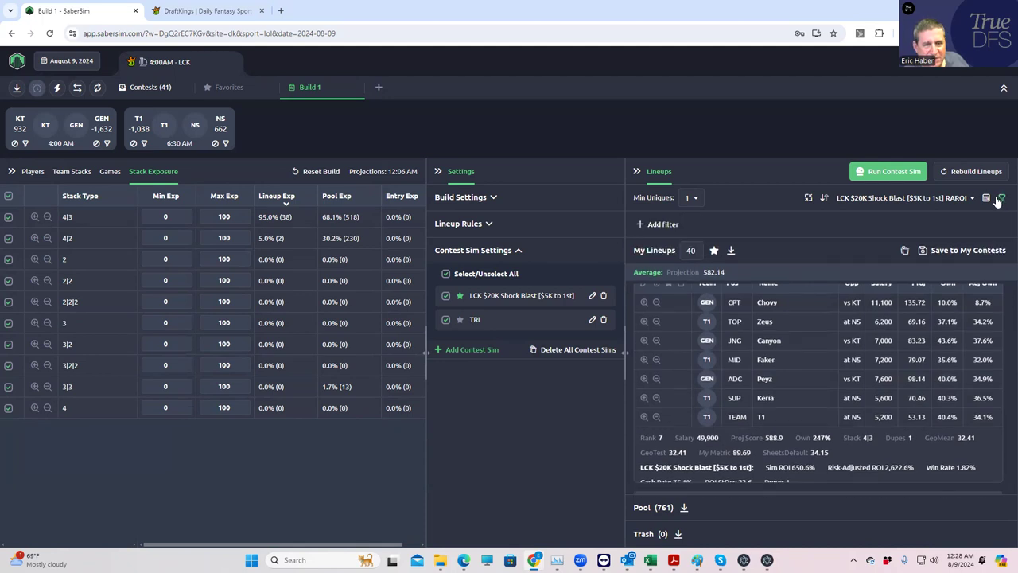
click(652, 224)
click(387, 286)
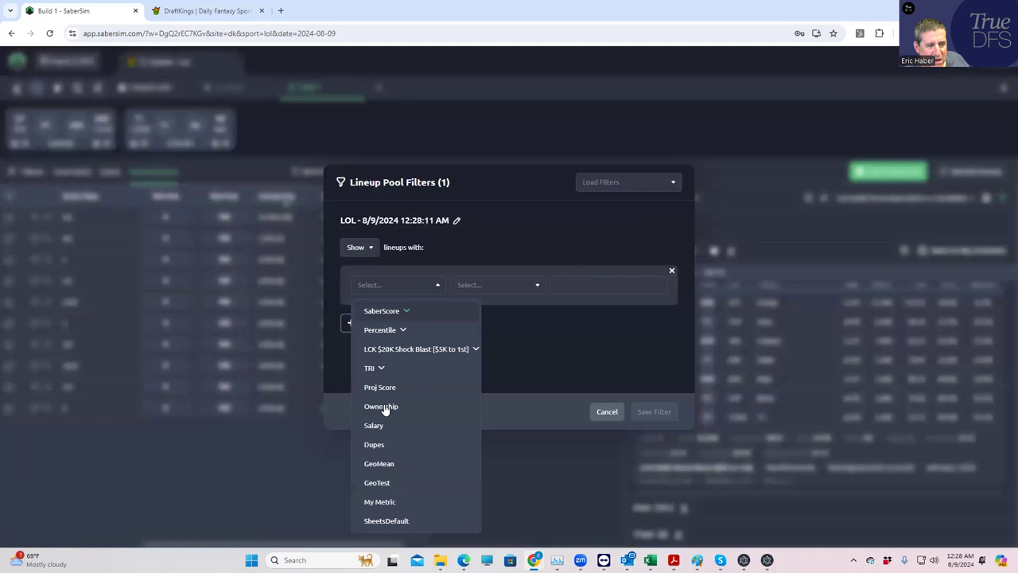
click(382, 465)
click(490, 288)
click(472, 329)
click(590, 288)
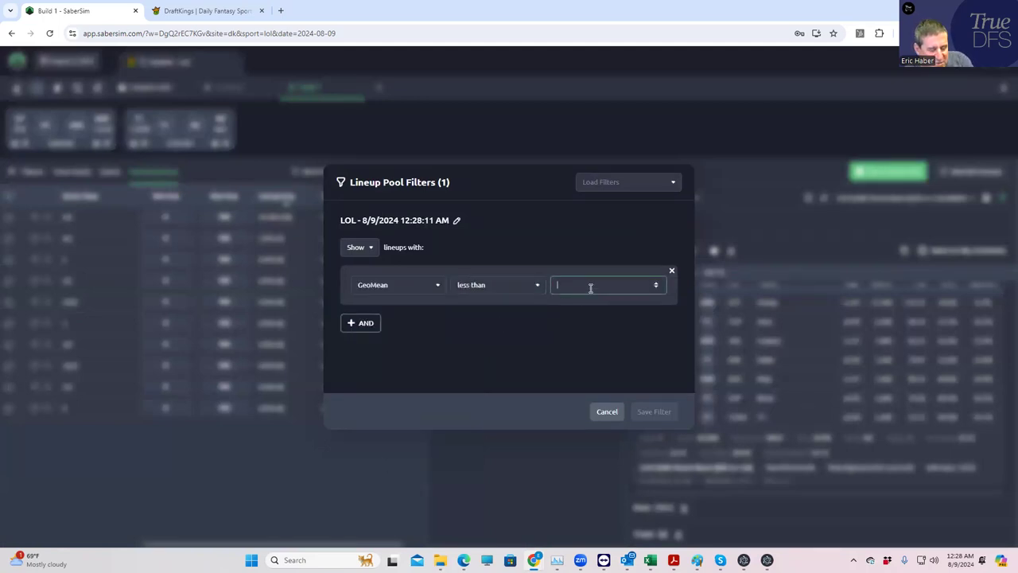
text(29.8)
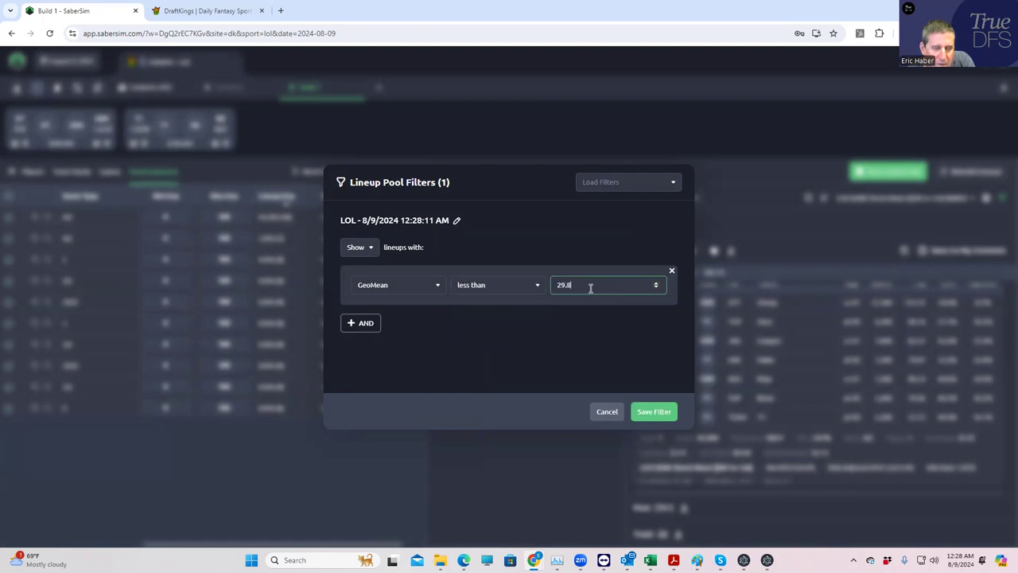
click(656, 411)
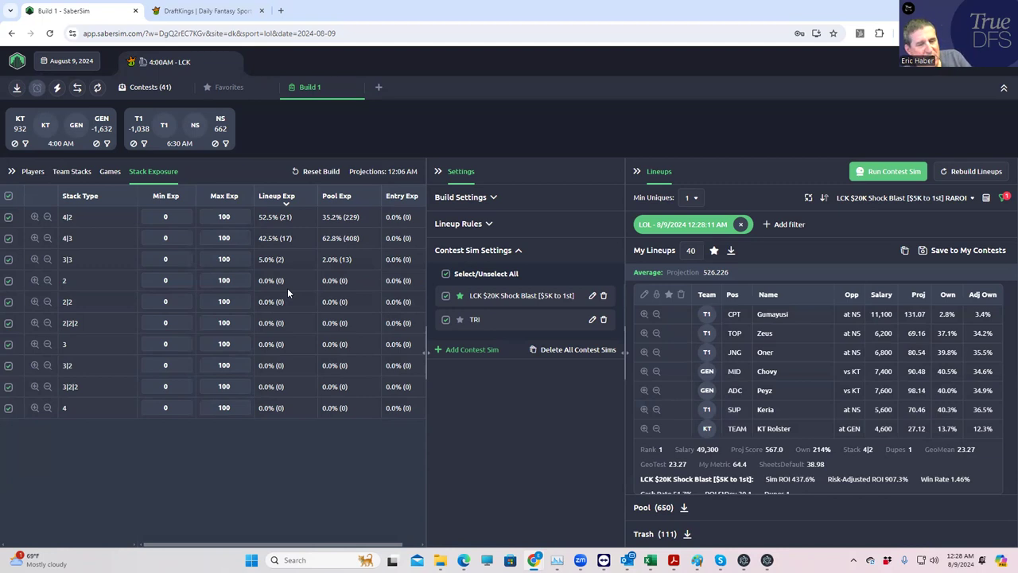
Review the filtered lineups and the captain exposures, and add the 40 lineups to Favorites.
scroll(807, 366, down, 4)
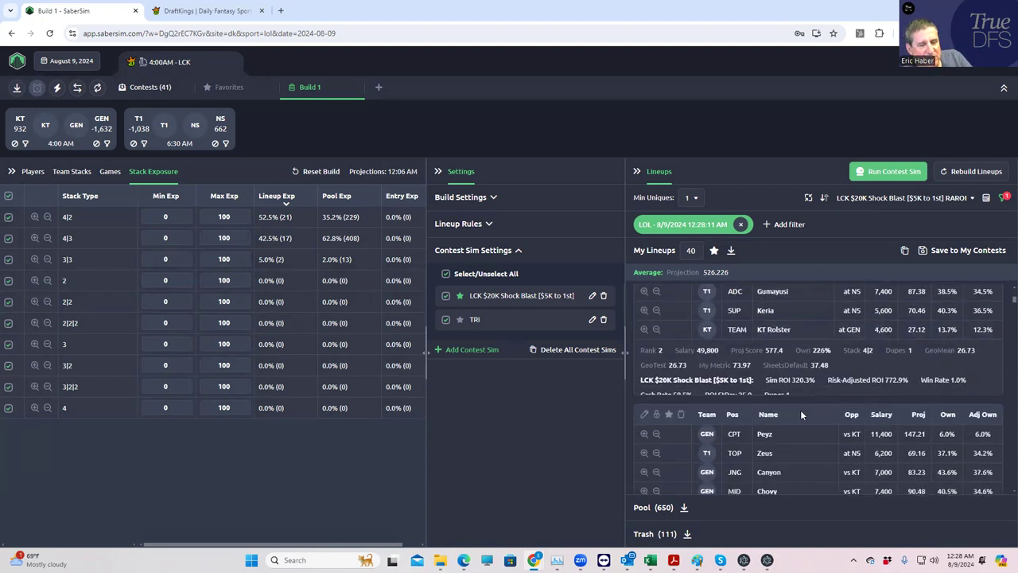
scroll(800, 409, down, 3)
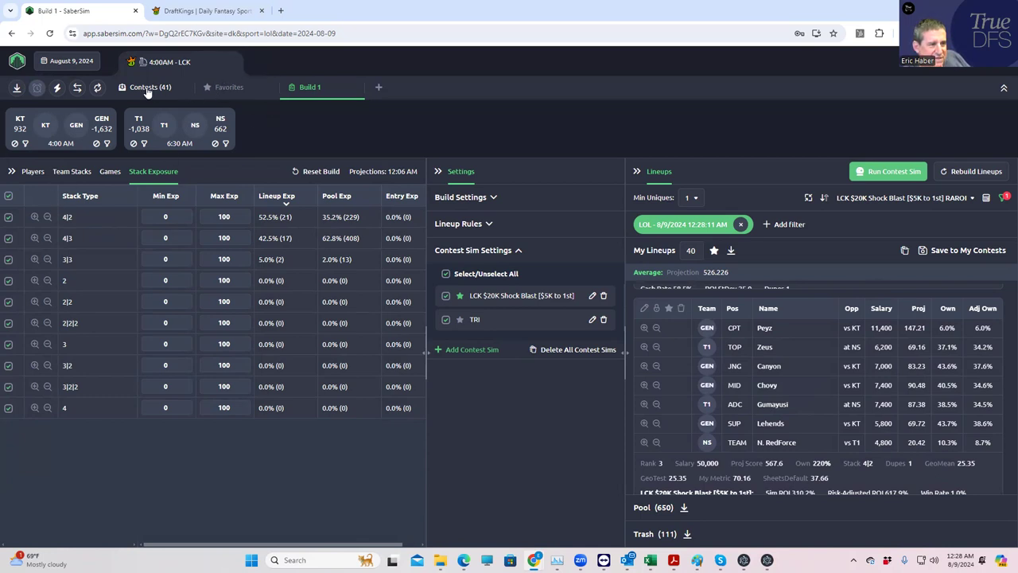
click(33, 175)
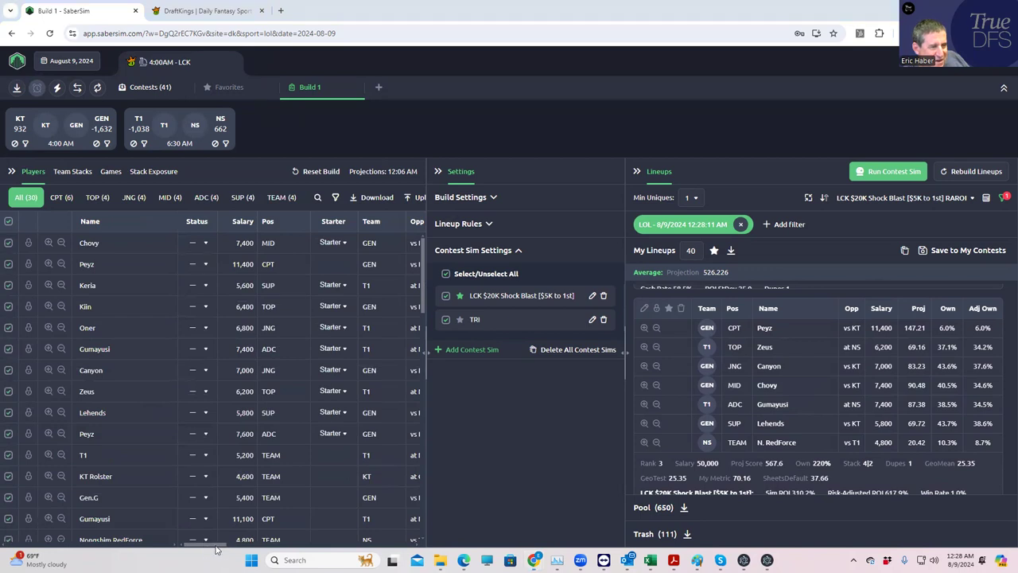
click(61, 199)
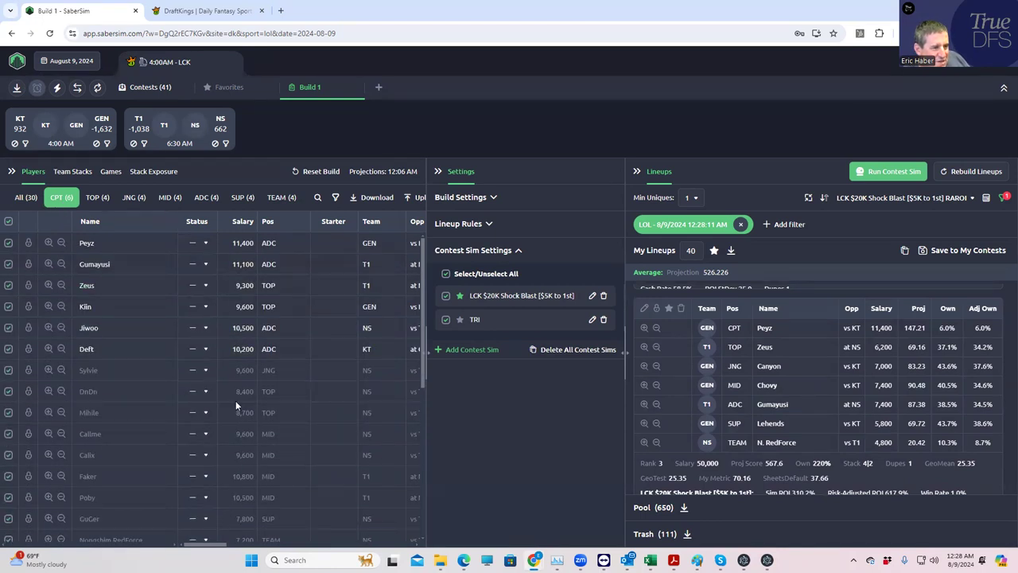
drag(219, 545, 322, 523)
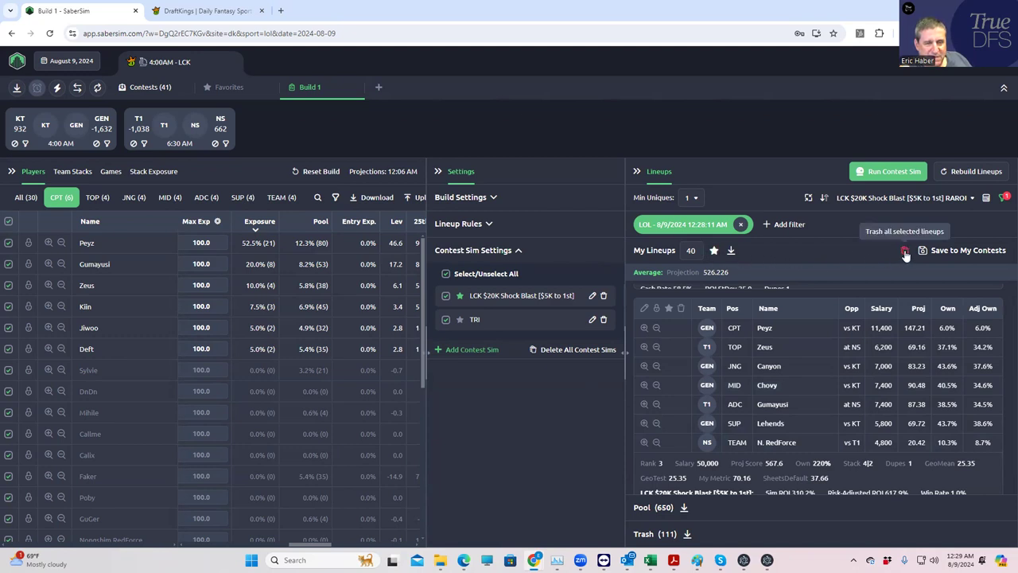
click(715, 251)
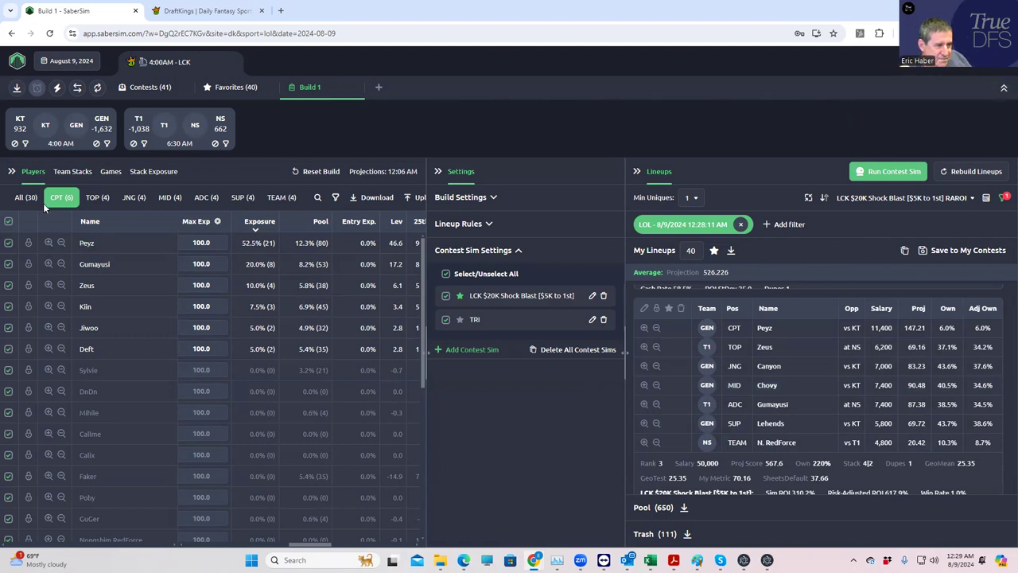
View the team stack exposures, isolate the GEN lineups to check their pairings, and clear the isolation.
click(74, 172)
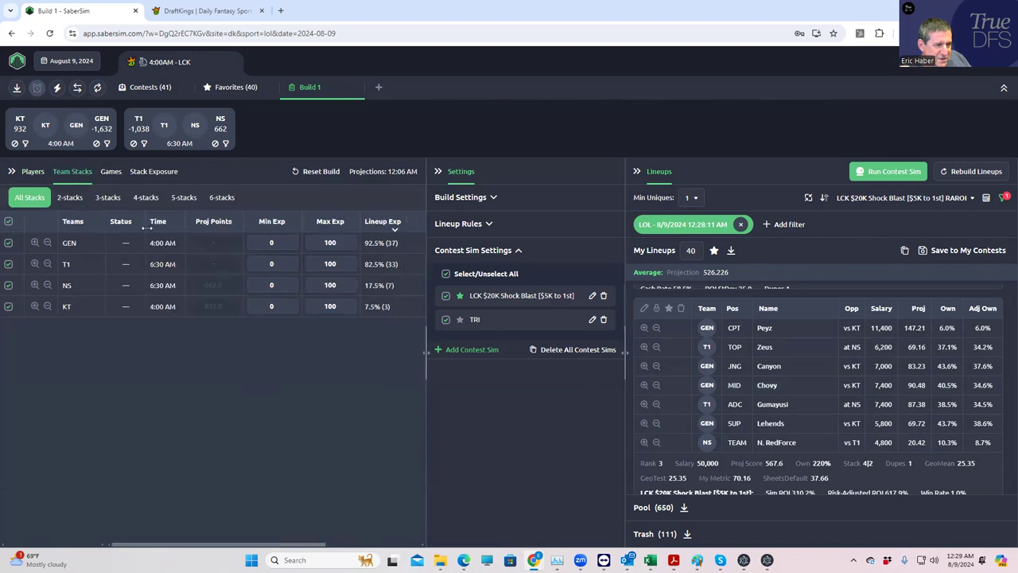
click(35, 243)
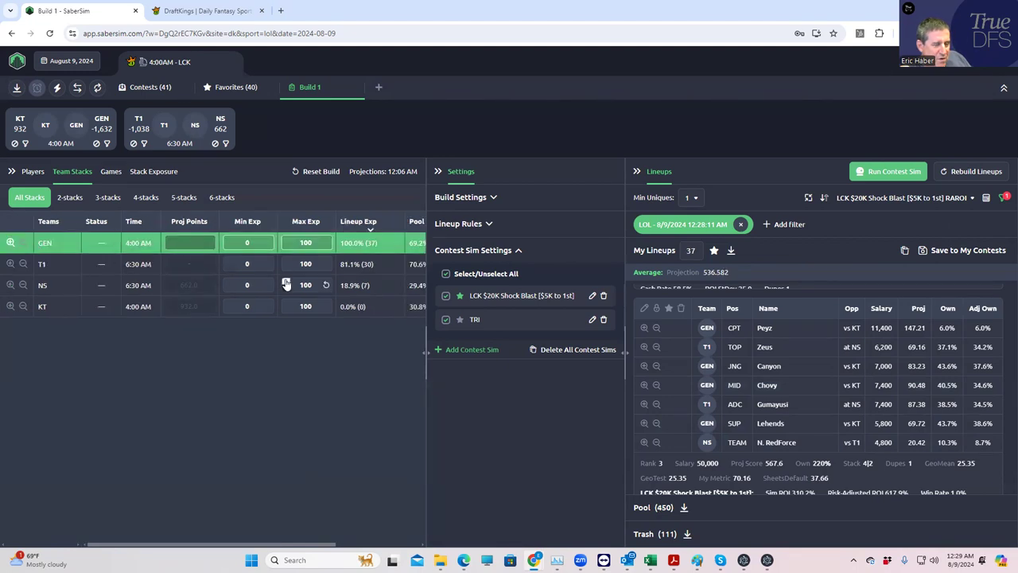
click(12, 244)
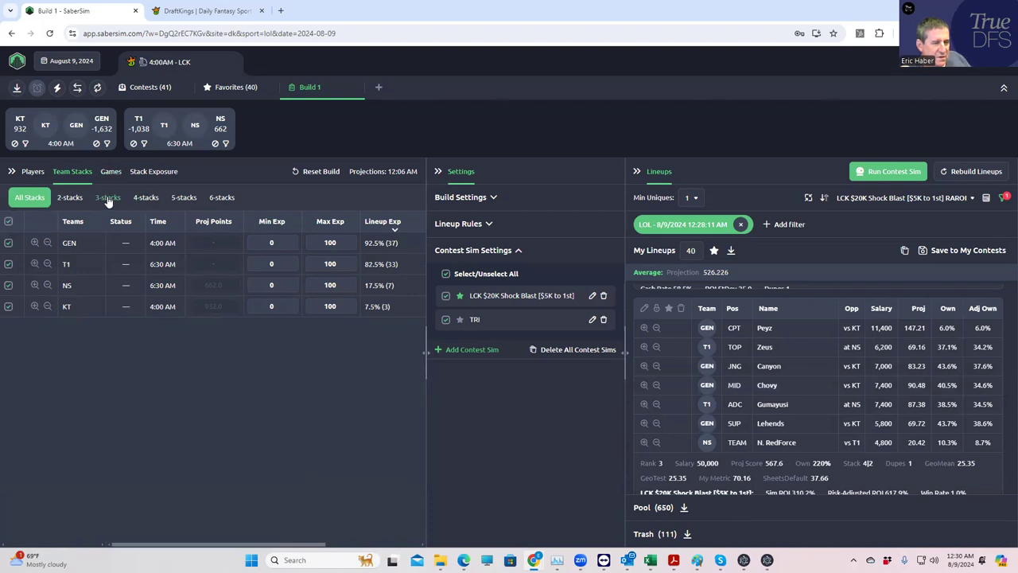
Narrow the lineups to 4|3 stacks combining GEN and T1, and examine their players and GeoMean values.
click(156, 172)
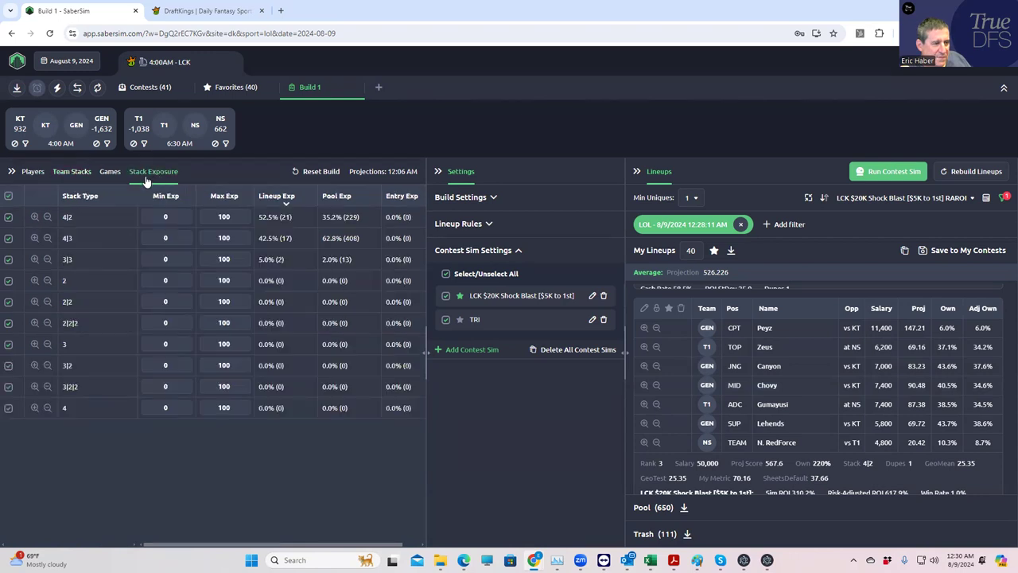
click(34, 239)
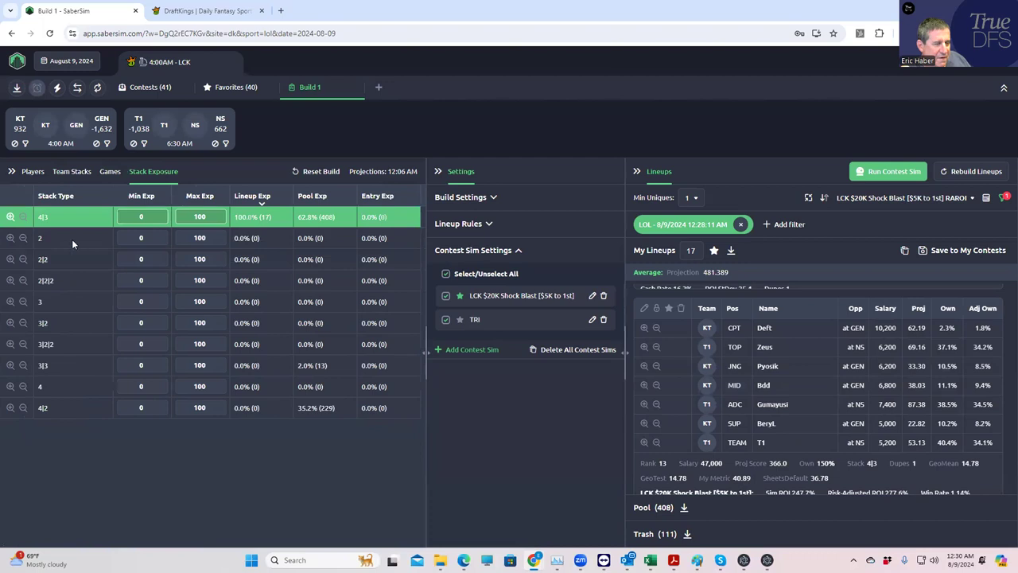
click(70, 174)
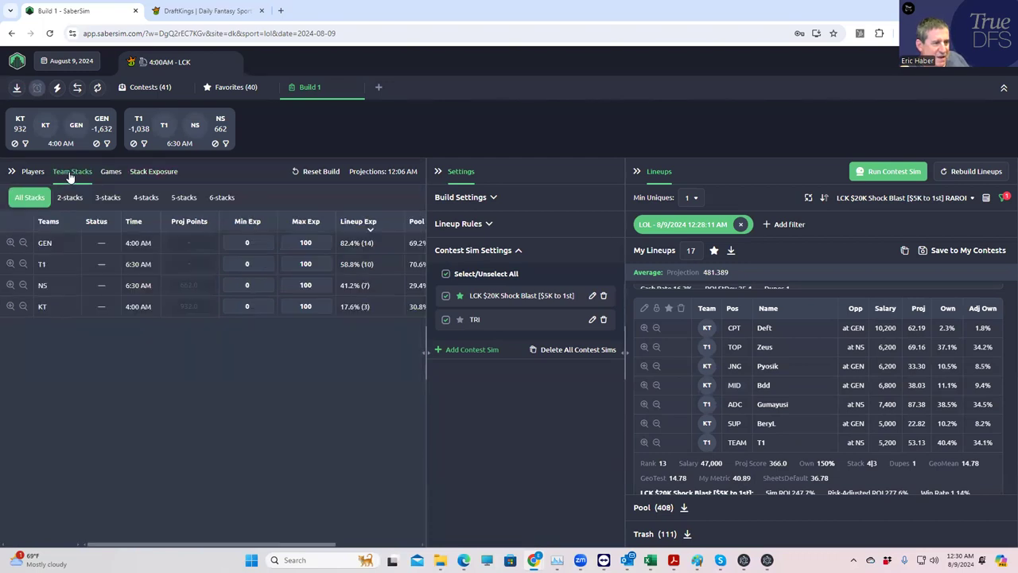
click(10, 243)
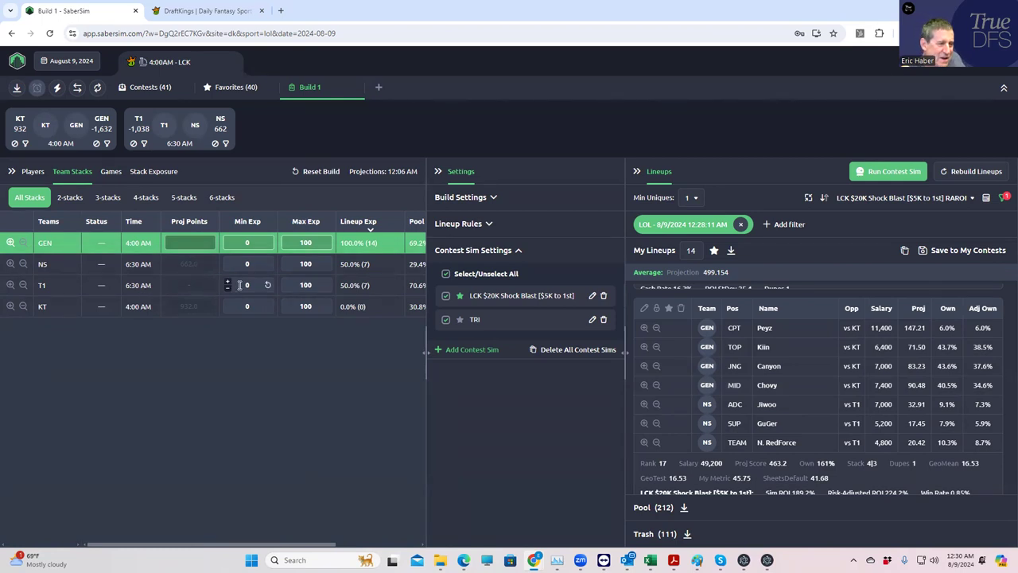
click(10, 286)
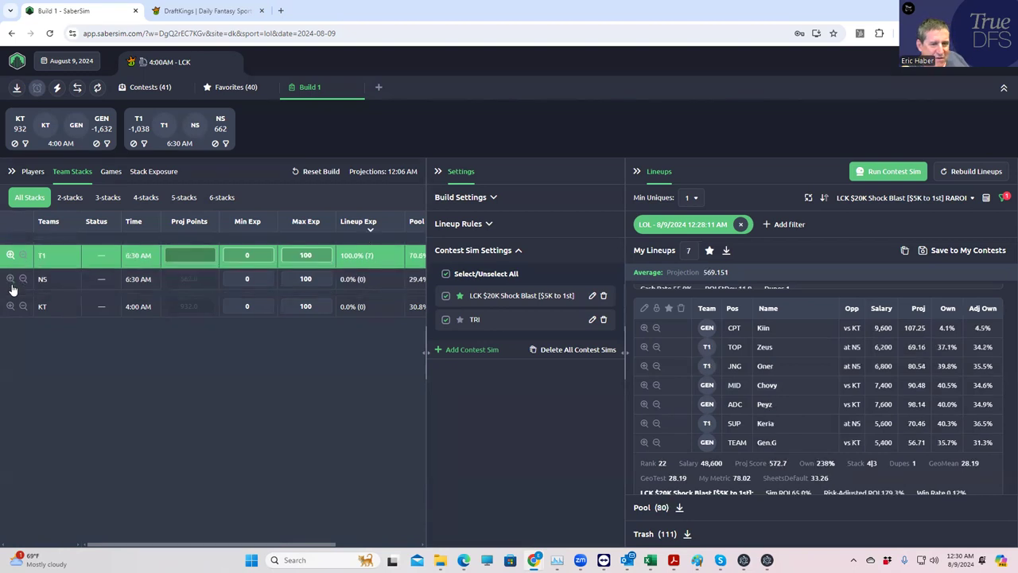
scroll(816, 368, up, 5)
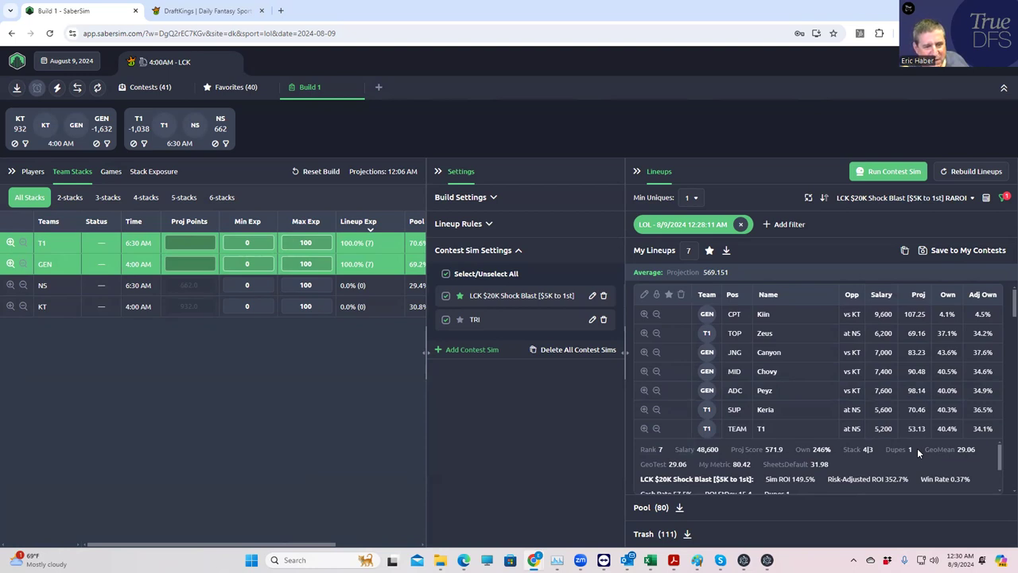
scroll(781, 413, down, 2)
scroll(784, 430, down, 1)
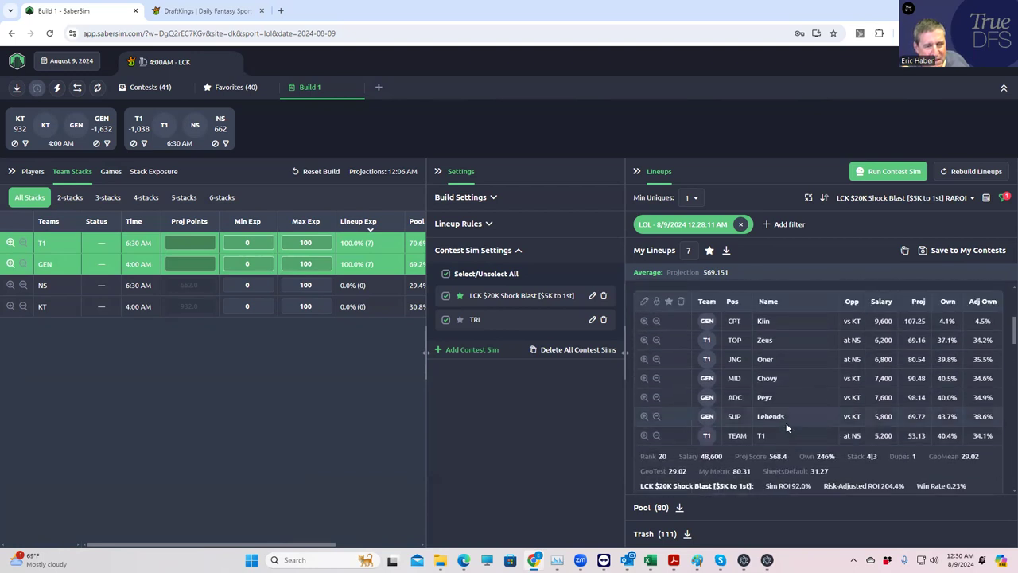
scroll(786, 423, down, 4)
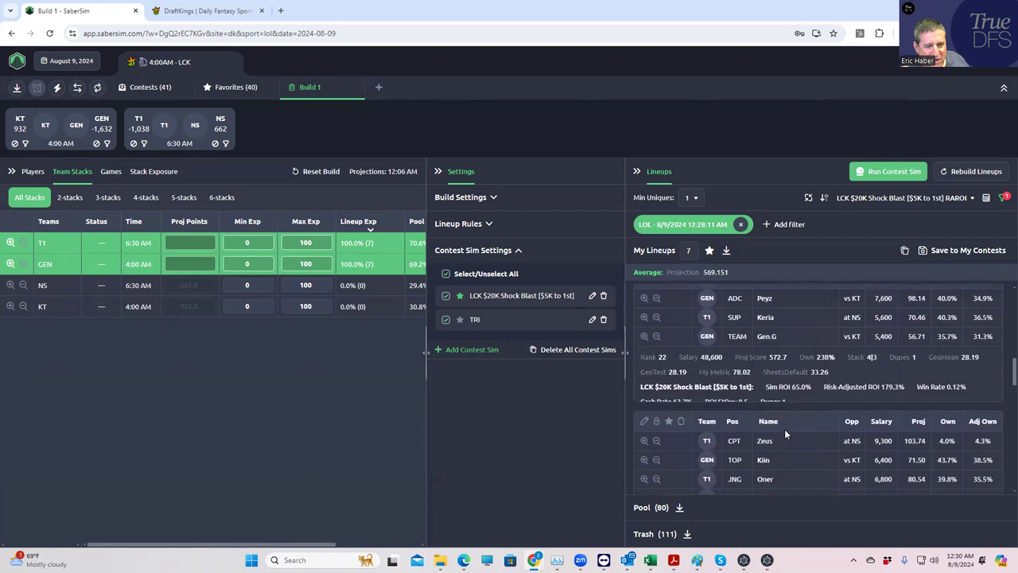
scroll(784, 429, down, 2)
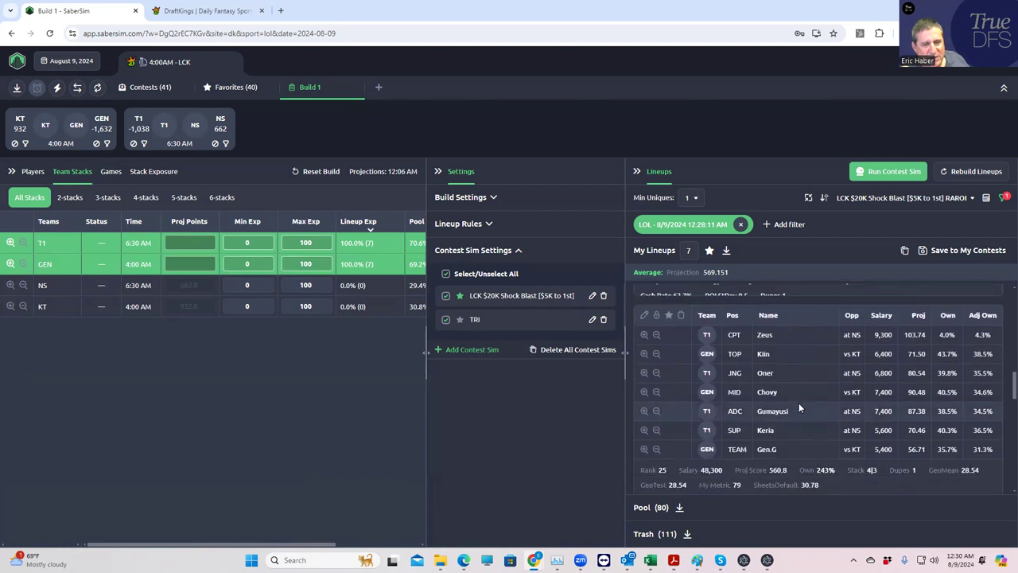
Examine the remaining GEN and T1 lineups, remove the lineup pool filter and clear both team isolations.
scroll(787, 442, down, 5)
scroll(788, 447, down, 6)
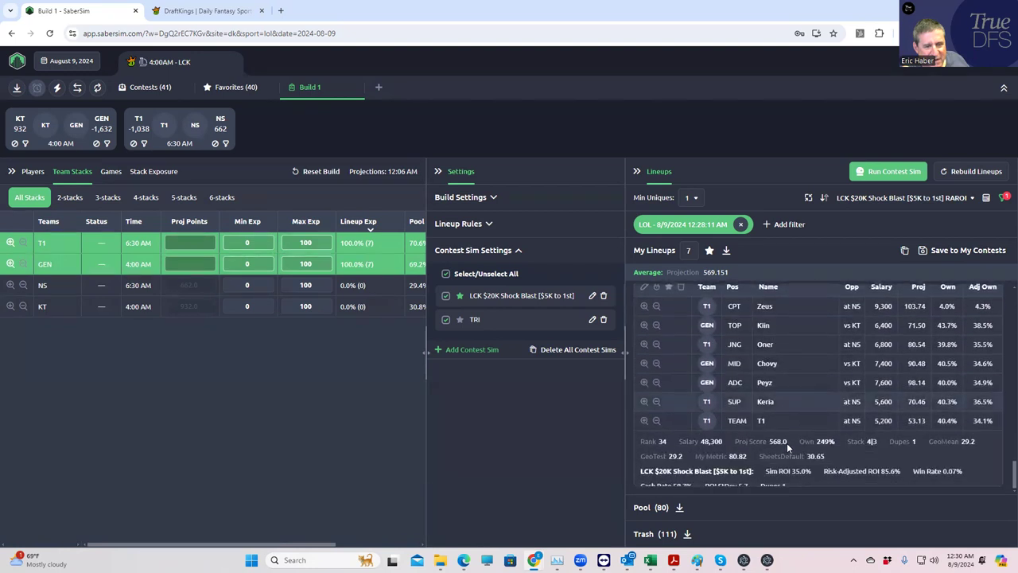
scroll(787, 440, up, 8)
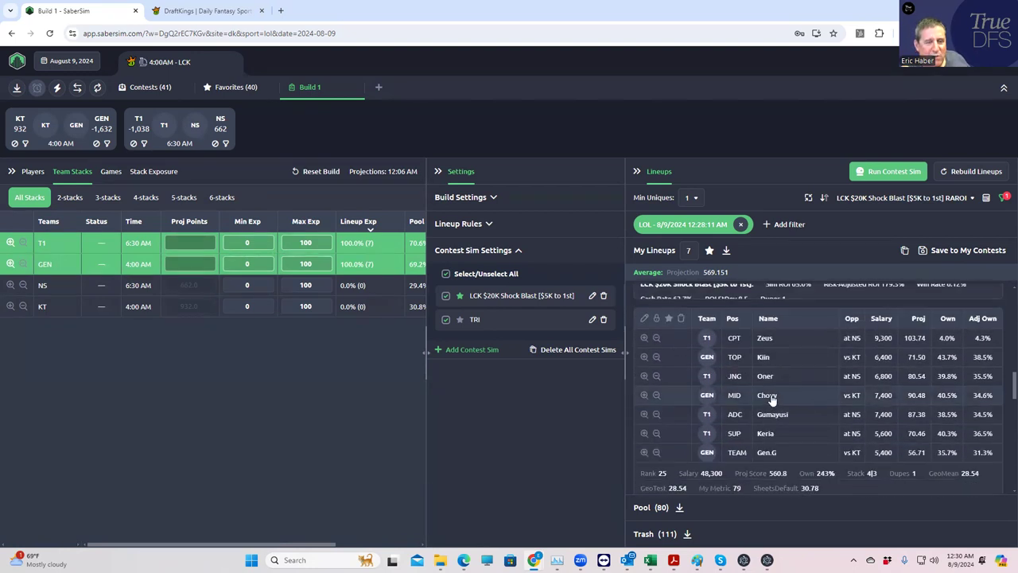
scroll(771, 400, up, 3)
click(740, 225)
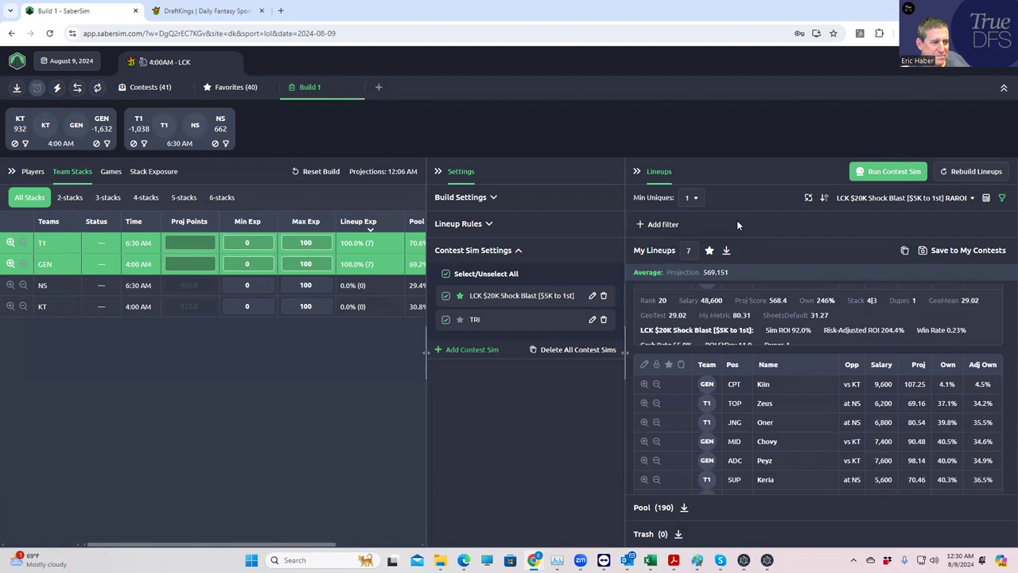
click(10, 264)
click(10, 243)
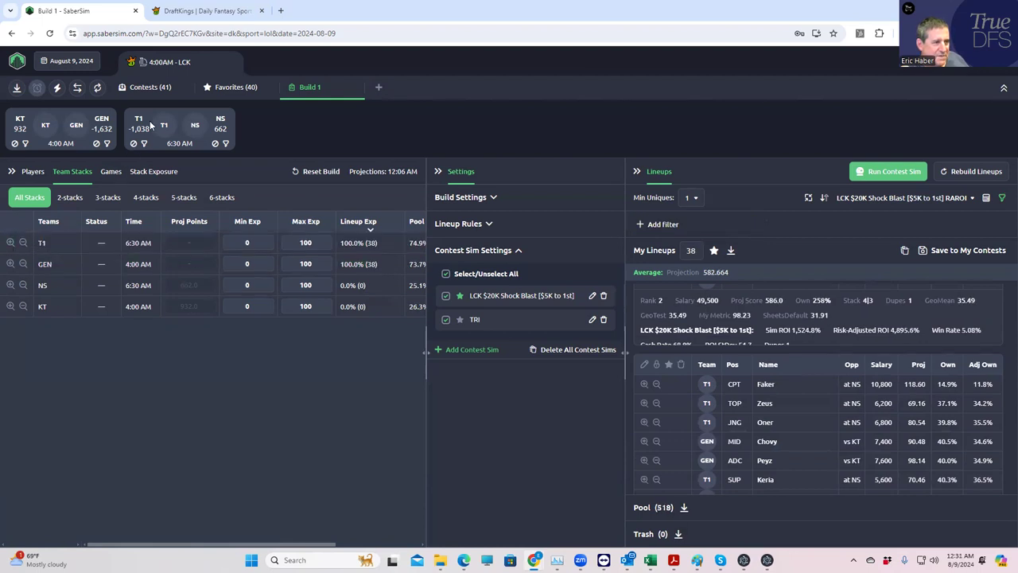
View the team stack exposures in Favorites and review the Peyz captain lineups for their players, TEAM slot and GeoMean.
click(236, 87)
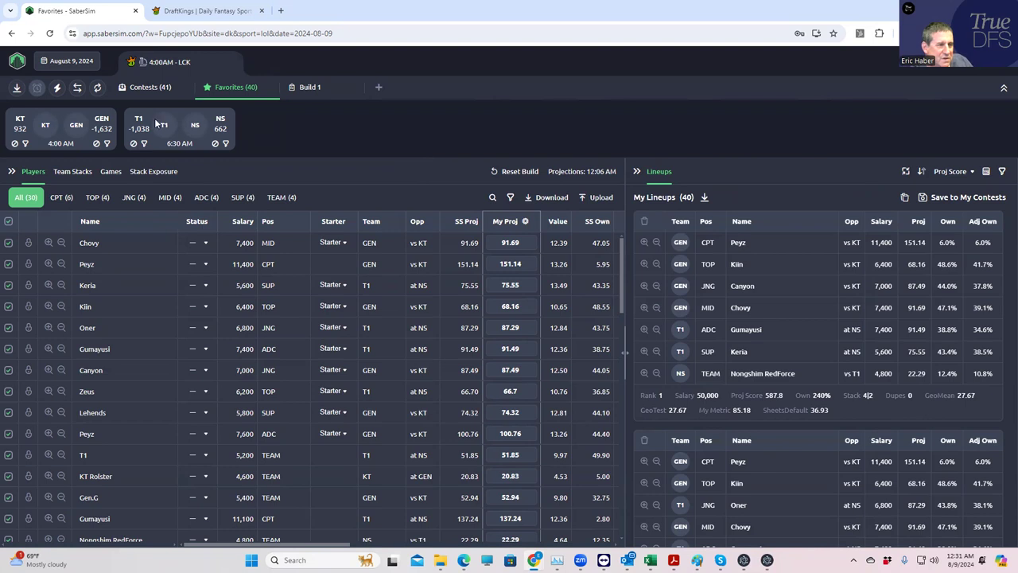
click(76, 172)
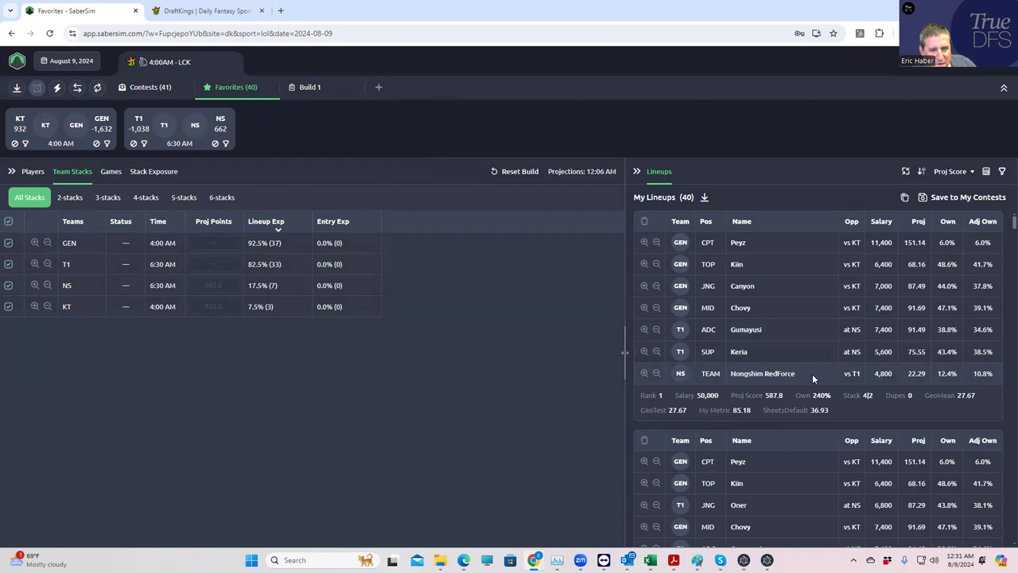
scroll(813, 462, down, 2)
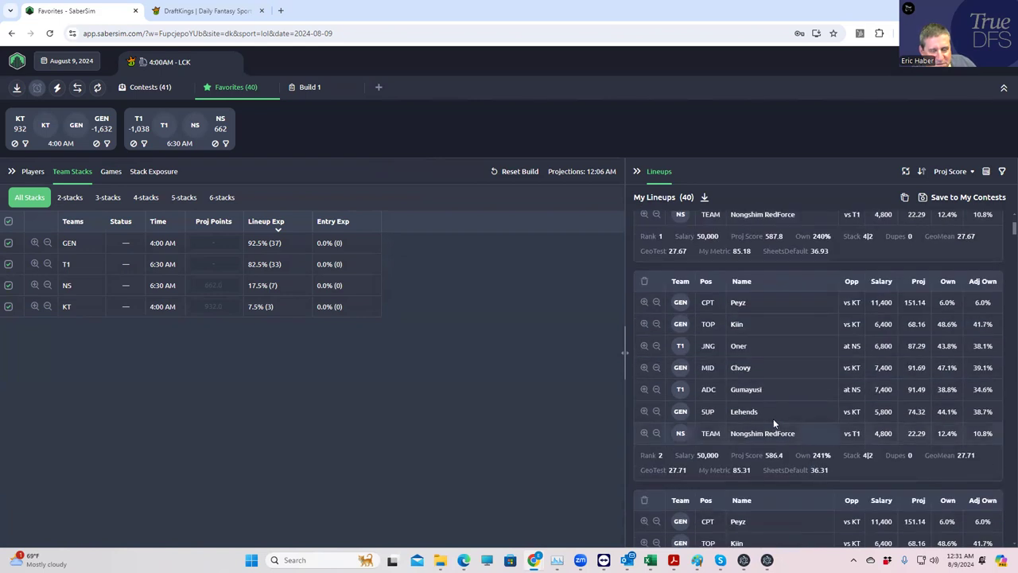
scroll(772, 437, down, 3)
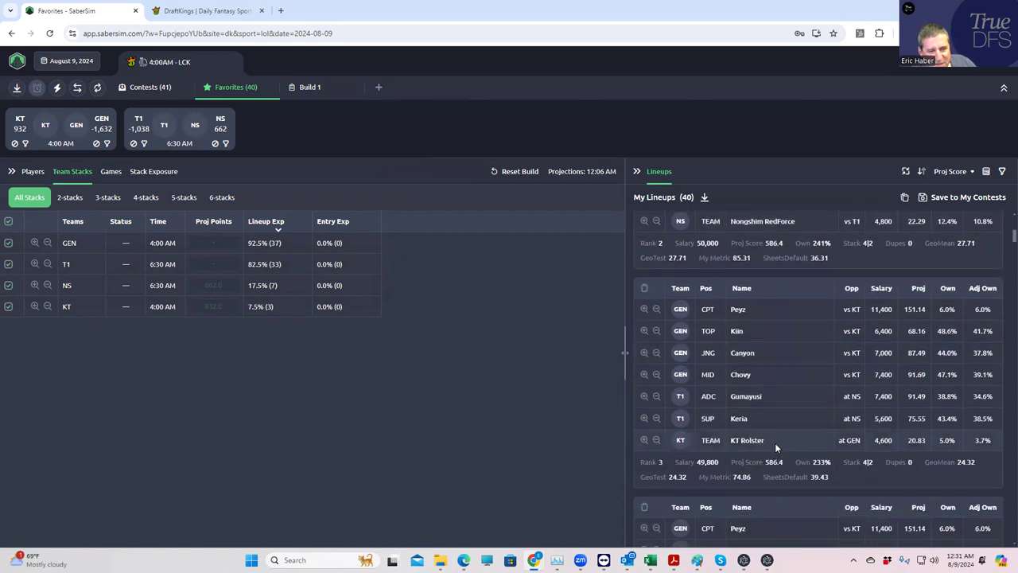
scroll(775, 446, down, 2)
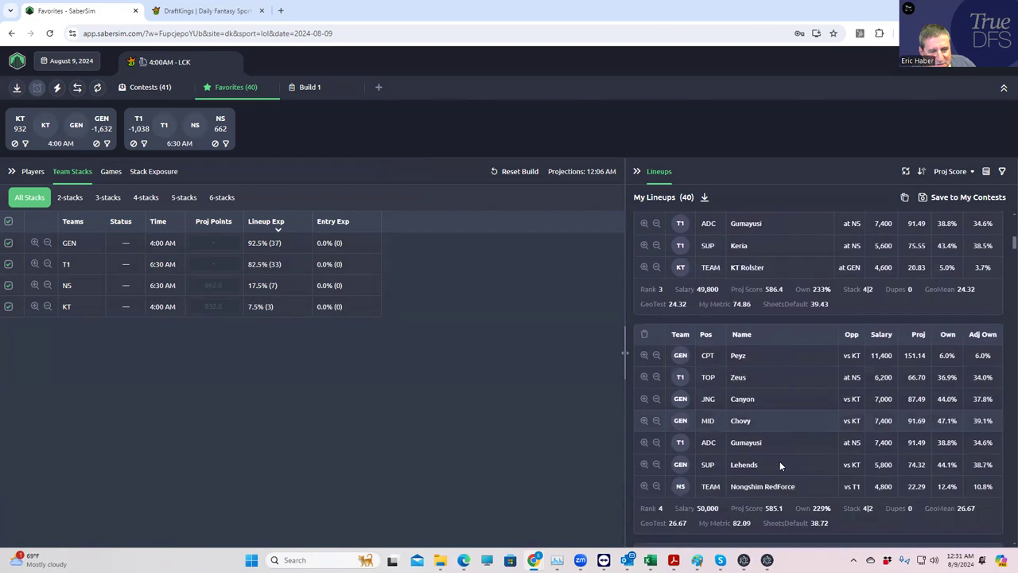
scroll(780, 466, down, 1)
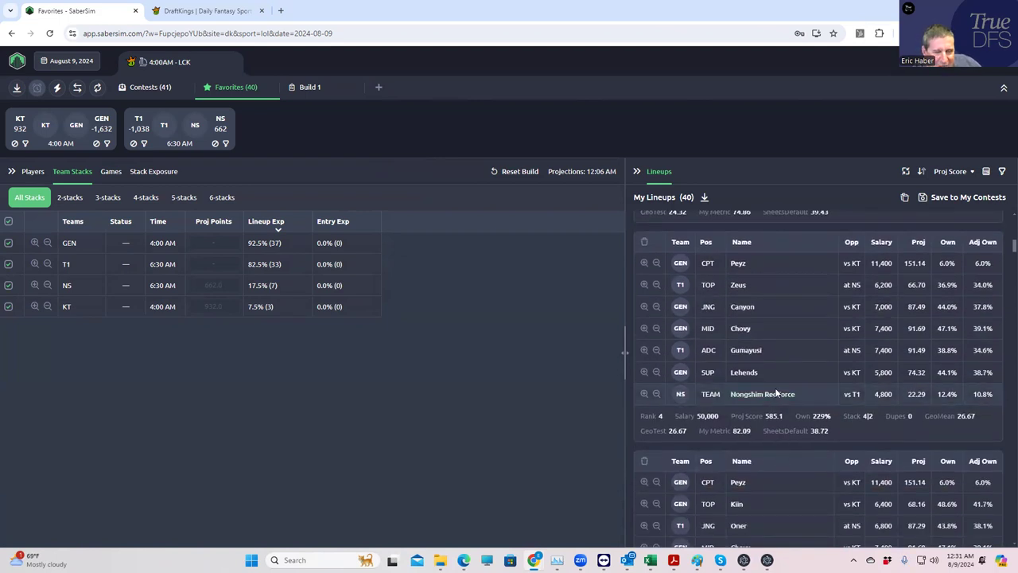
scroll(765, 439, down, 2)
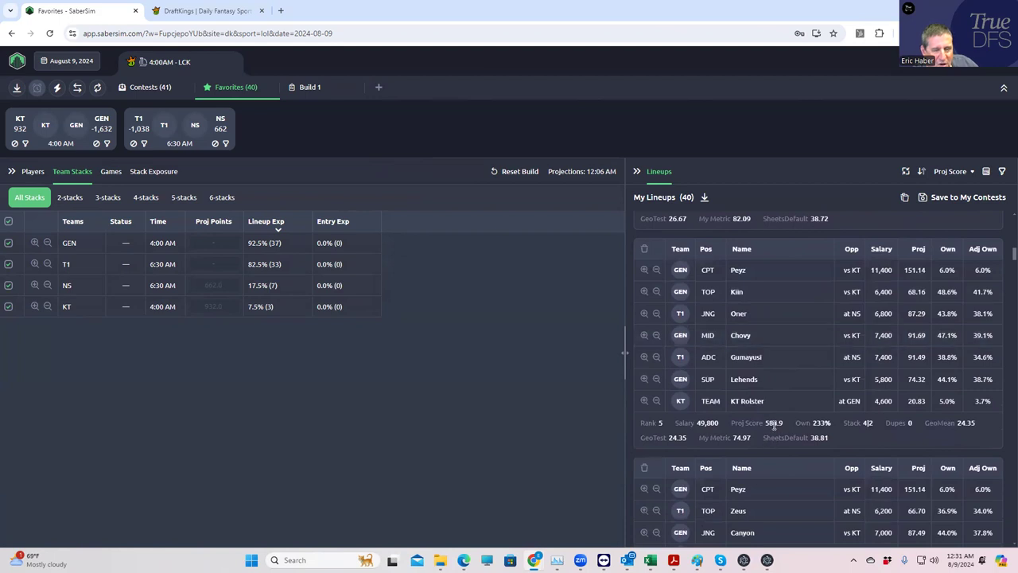
mouse_move(732, 414)
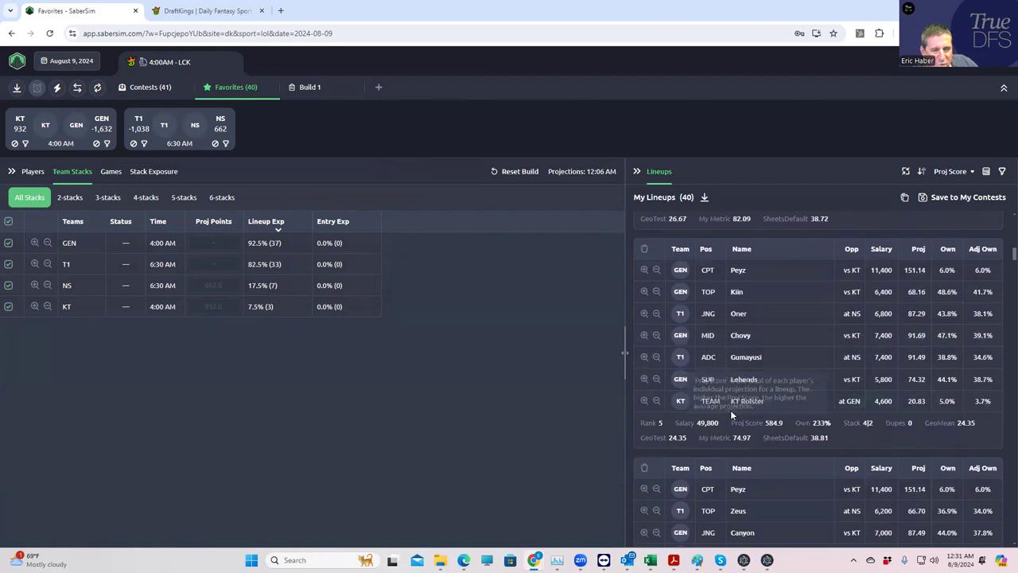
scroll(772, 467, down, 2)
scroll(771, 465, down, 1)
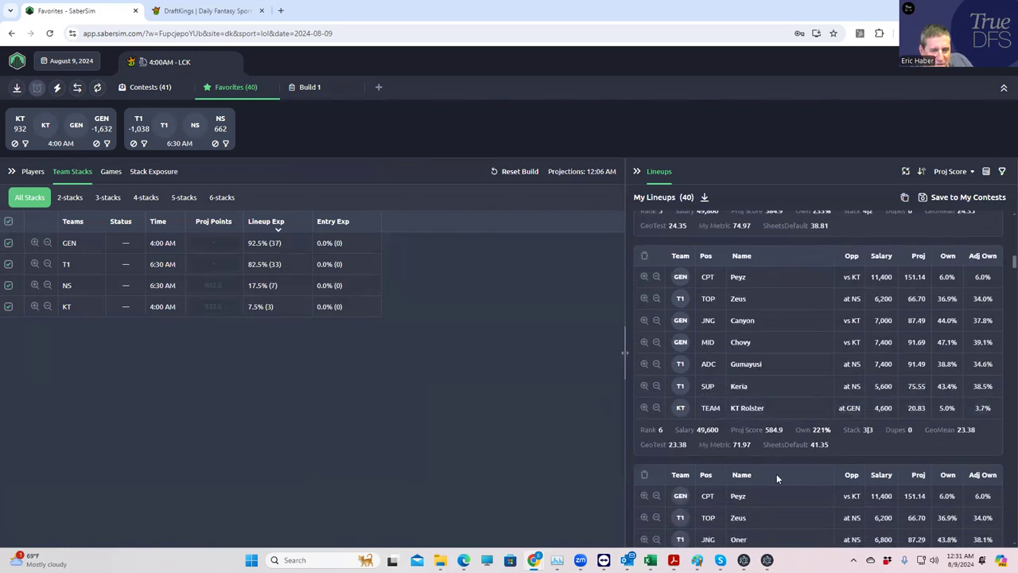
scroll(776, 473, down, 2)
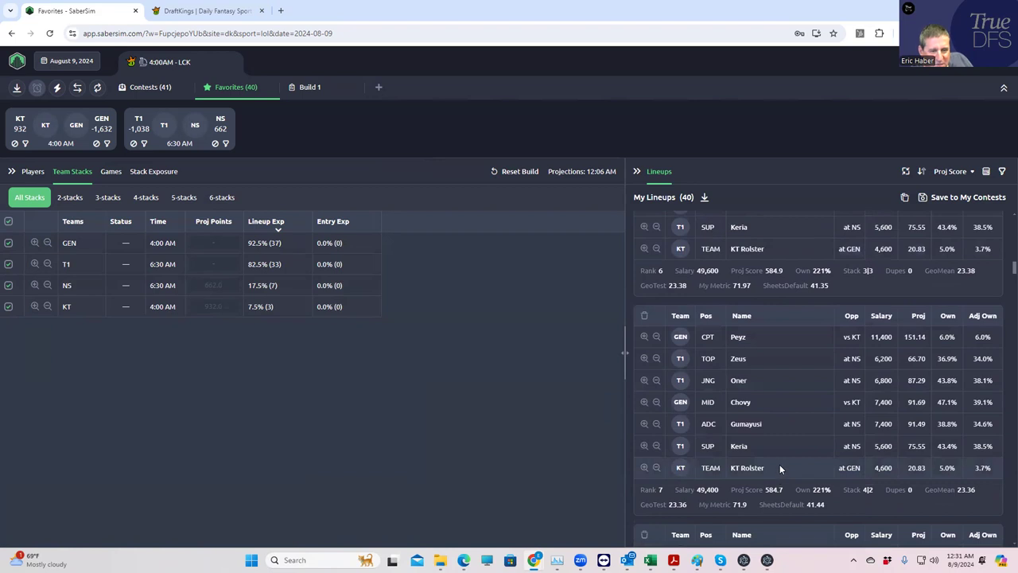
scroll(779, 465, down, 3)
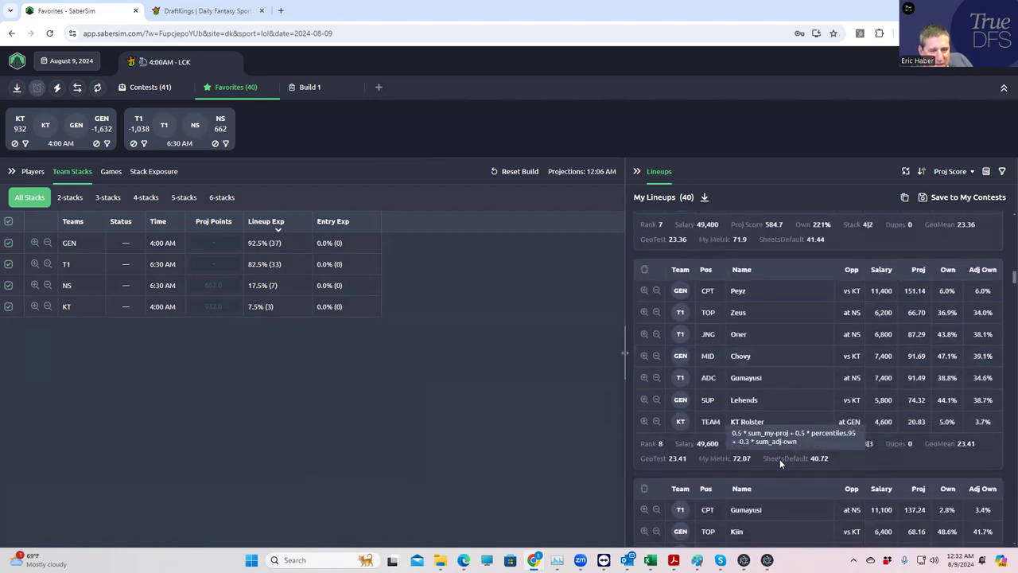
Review the favorite lineups ranked 9 to 13, comparing their captains, TEAM slots and GeoMean values.
scroll(779, 461, down, 1)
scroll(779, 459, down, 1)
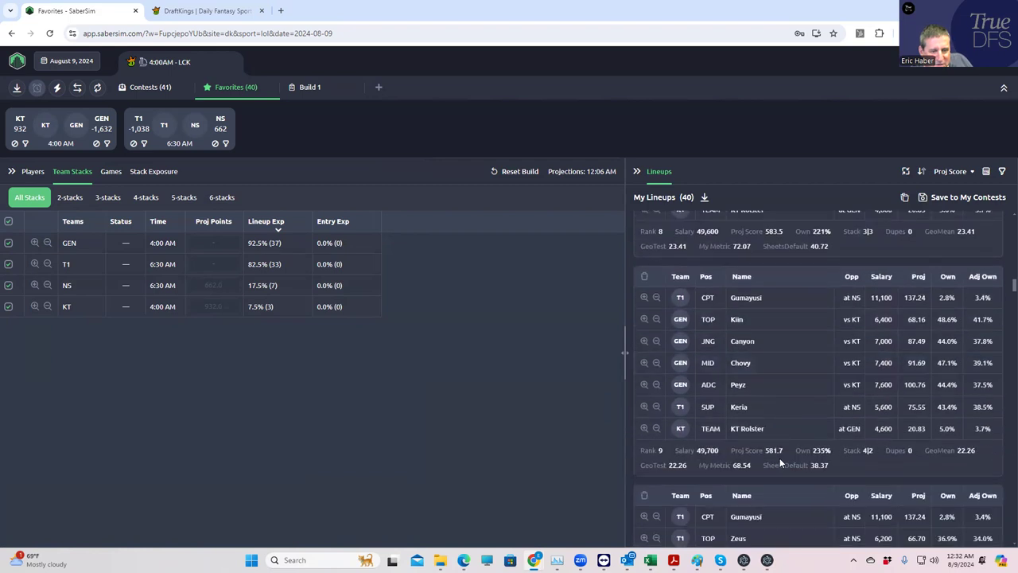
scroll(780, 459, down, 2)
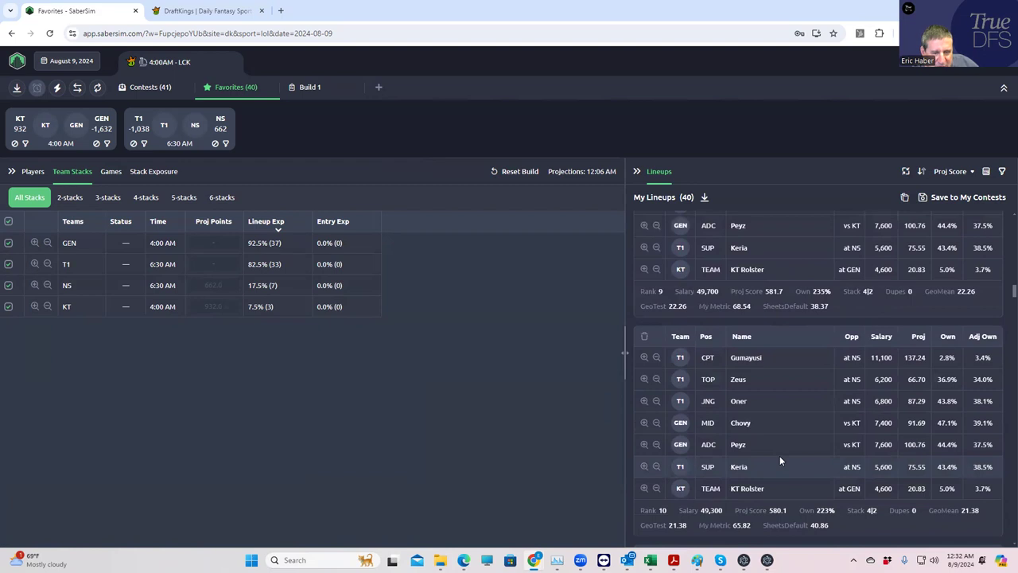
scroll(780, 456, down, 3)
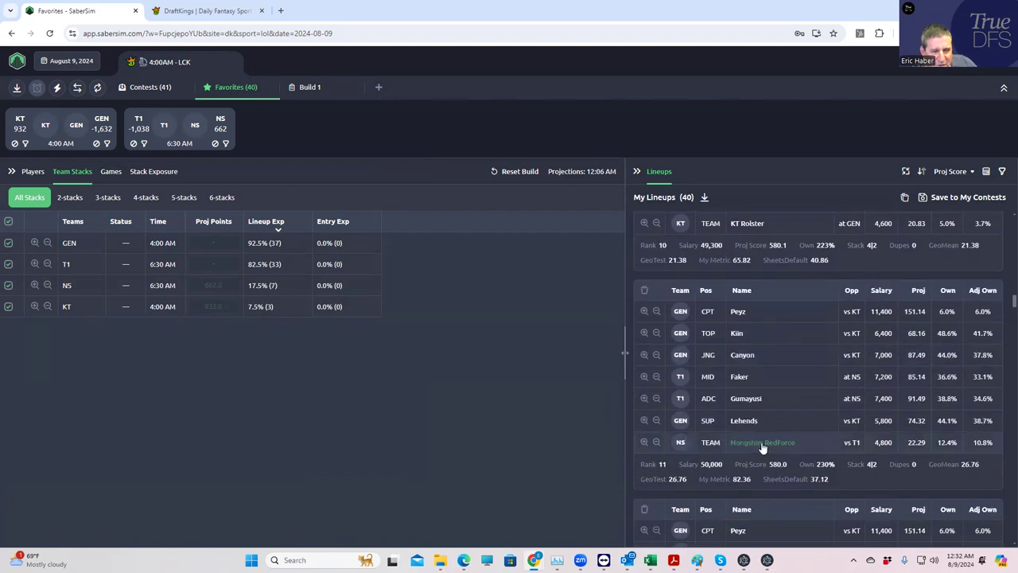
scroll(765, 462, down, 3)
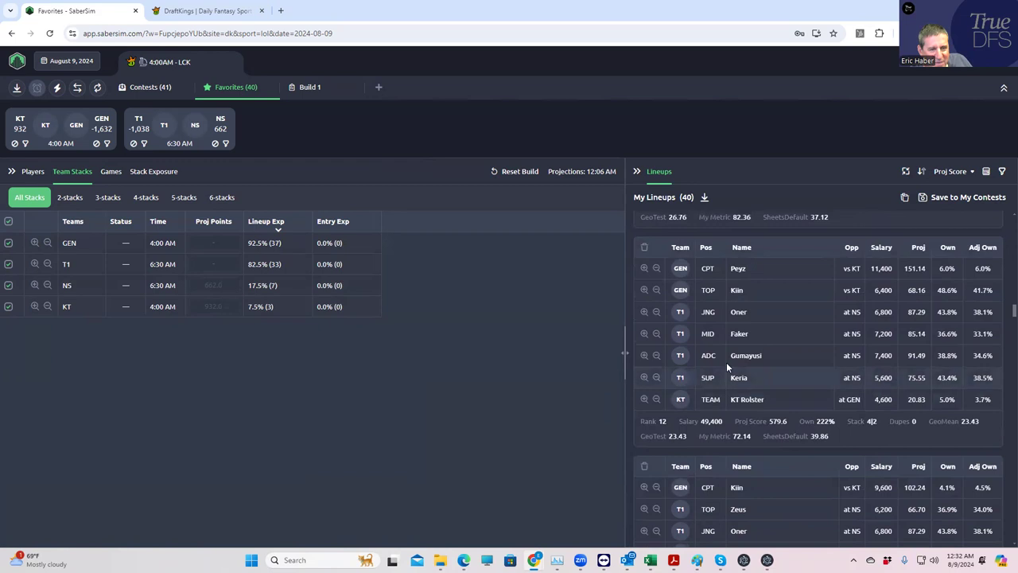
scroll(727, 370, up, 1)
scroll(742, 429, down, 1)
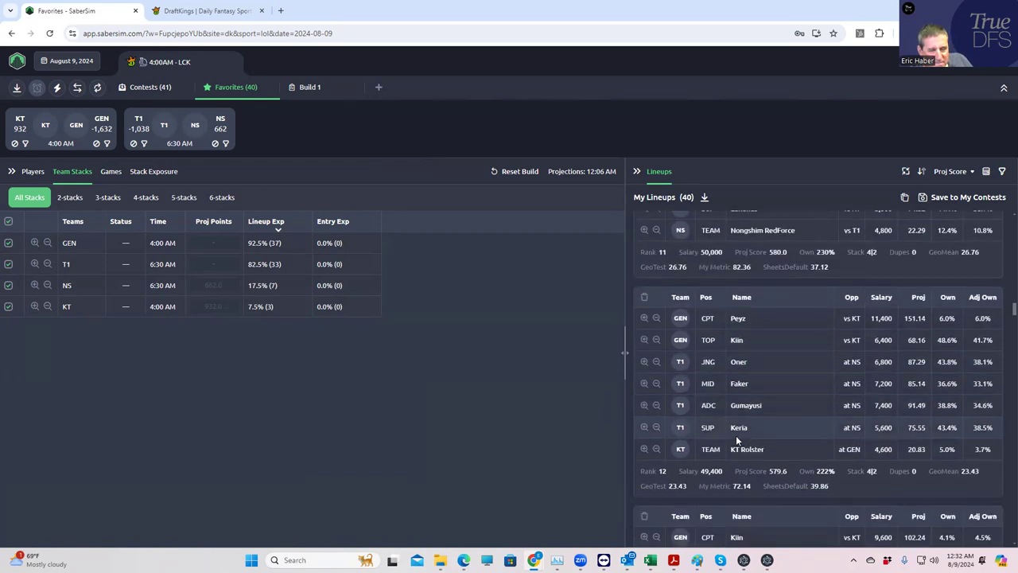
scroll(735, 436, down, 3)
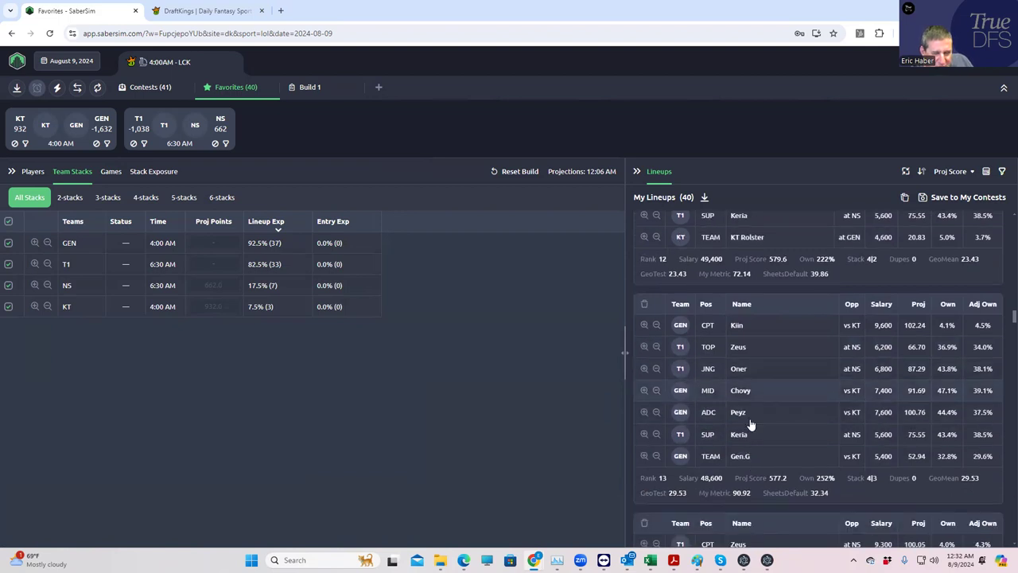
scroll(764, 413, up, 3)
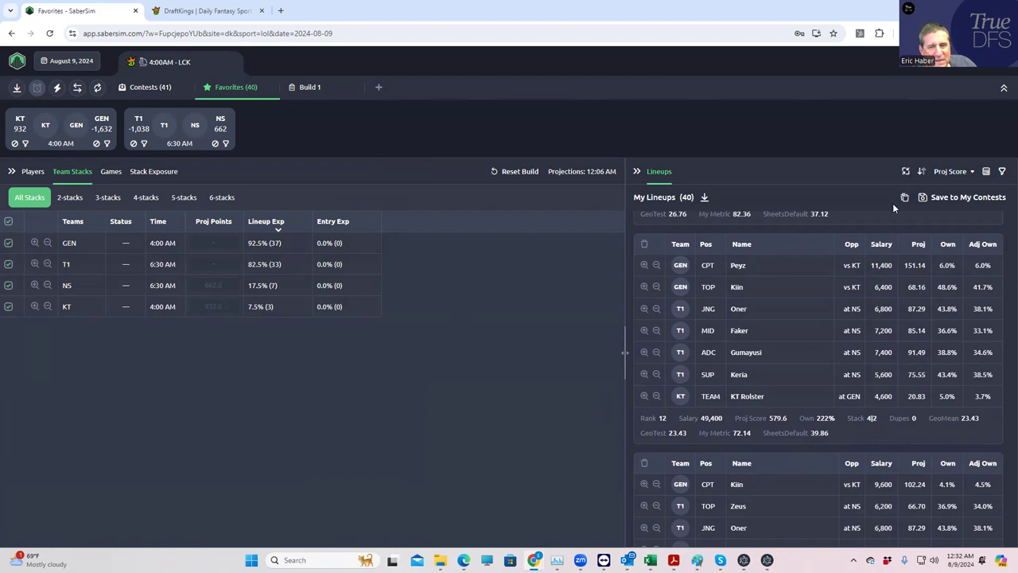
Return to Build 1, clear the 4|3 stack isolation and set the minimum uniques to 3.
click(306, 87)
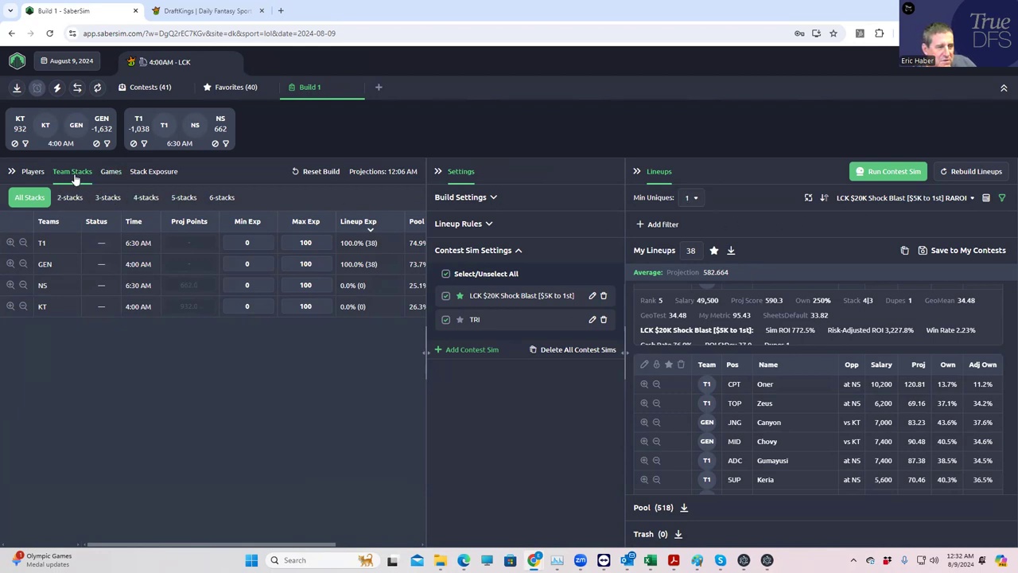
click(148, 173)
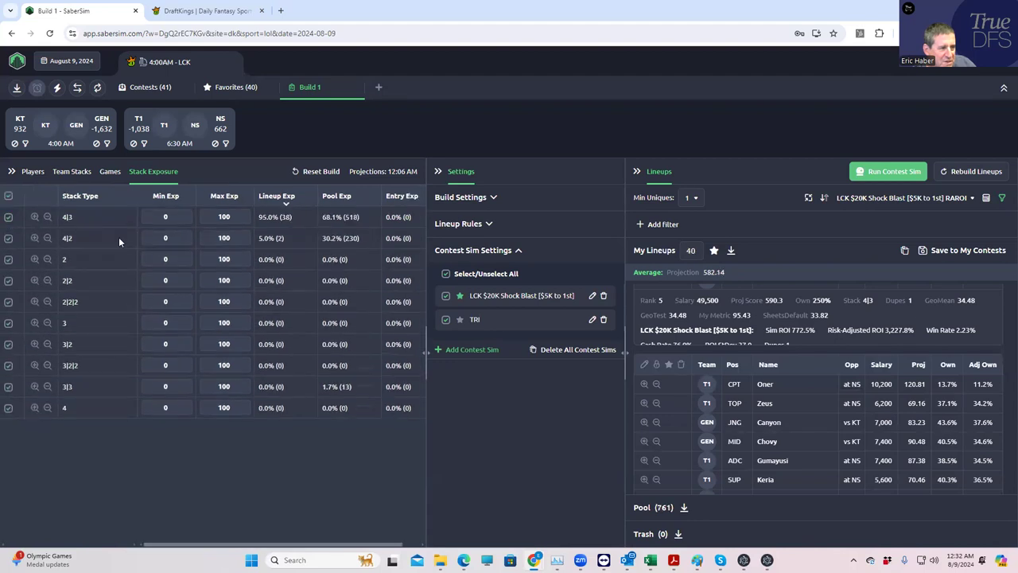
click(696, 200)
click(693, 256)
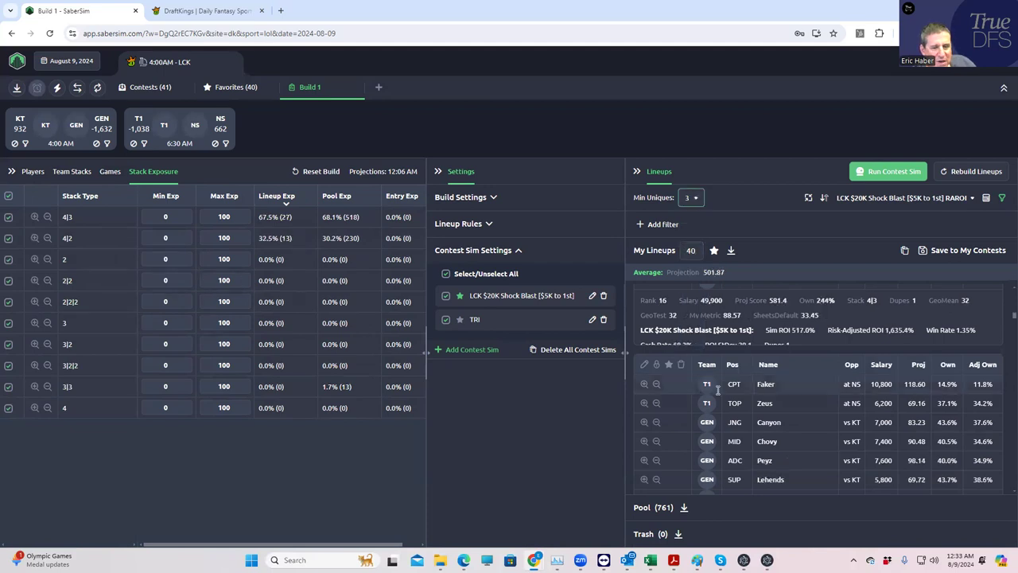
scroll(717, 389, down, 6)
scroll(747, 394, up, 5)
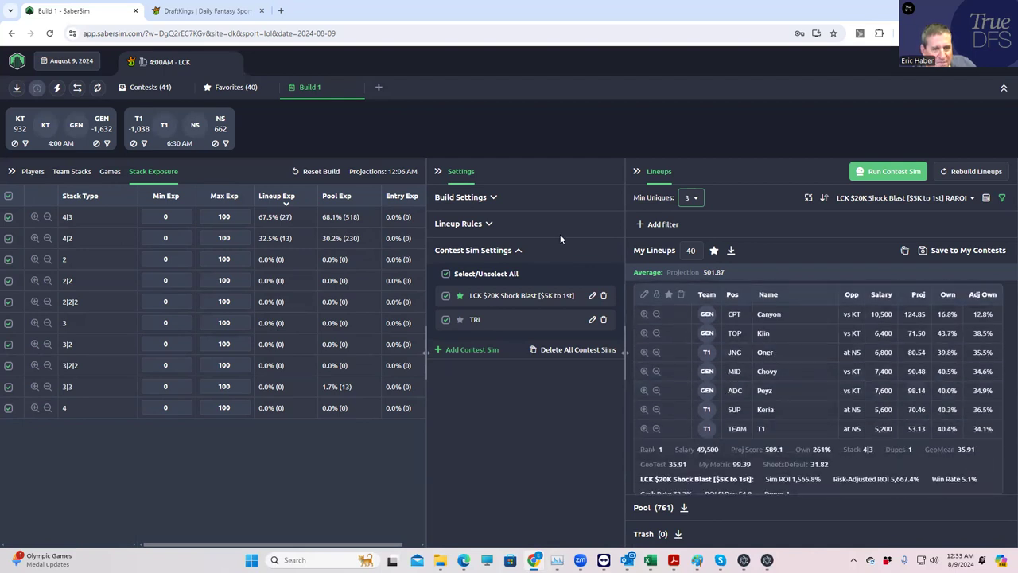
Isolate the 4|2 stack lineups, examine their players and GeoMean values, and clear the isolation.
click(35, 239)
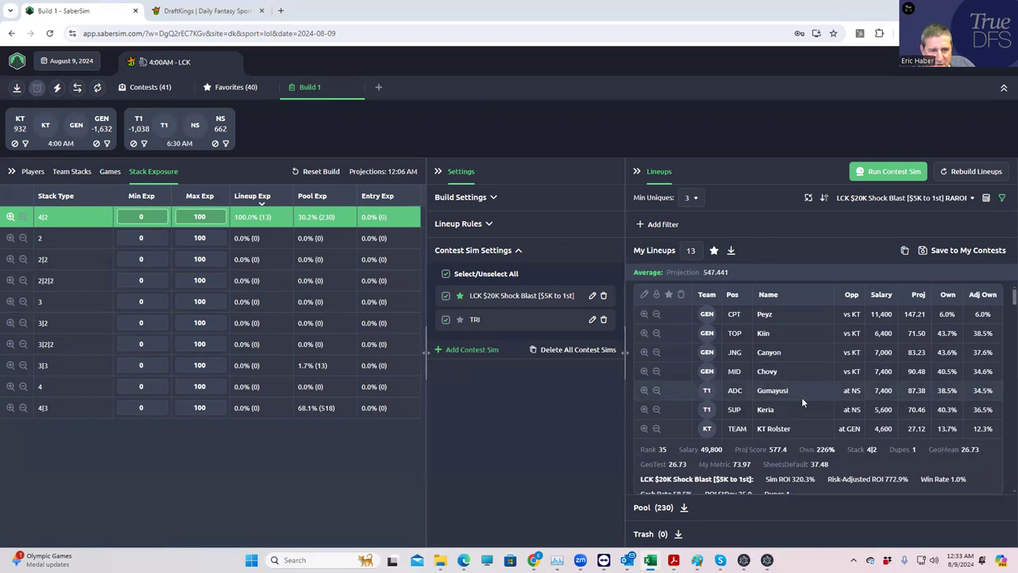
scroll(802, 397, down, 5)
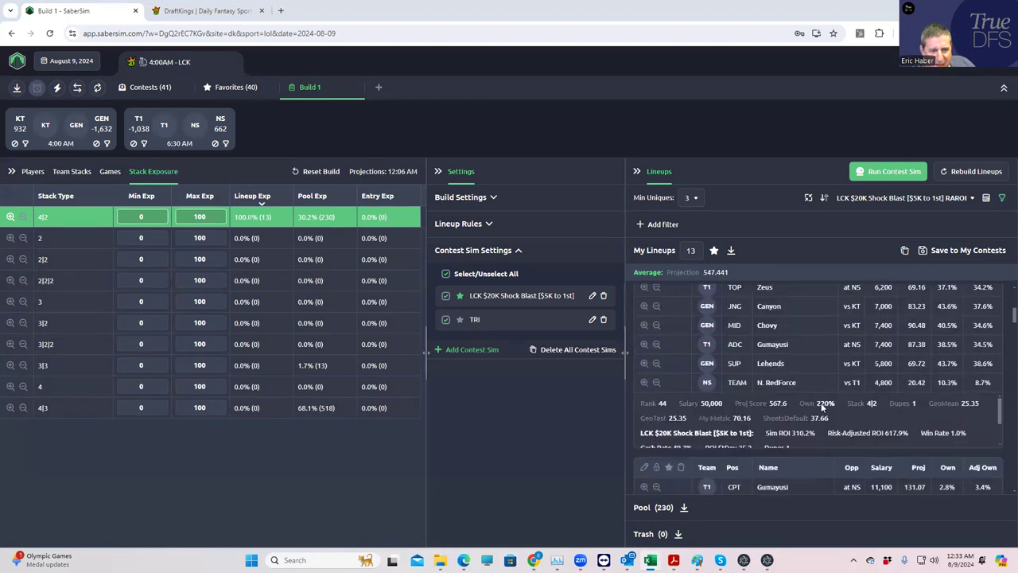
scroll(821, 402, down, 4)
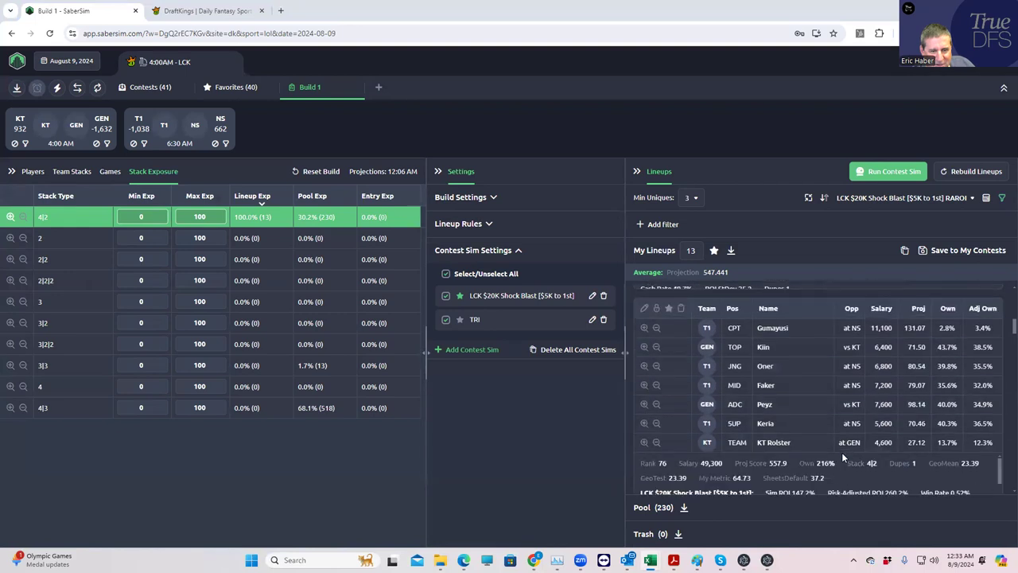
scroll(808, 450, down, 3)
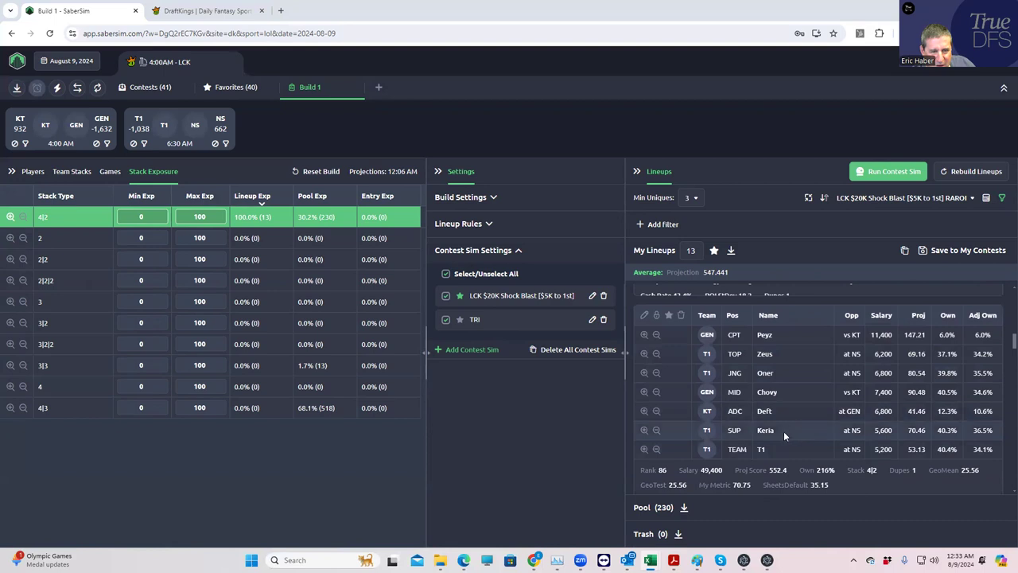
scroll(799, 425, down, 1)
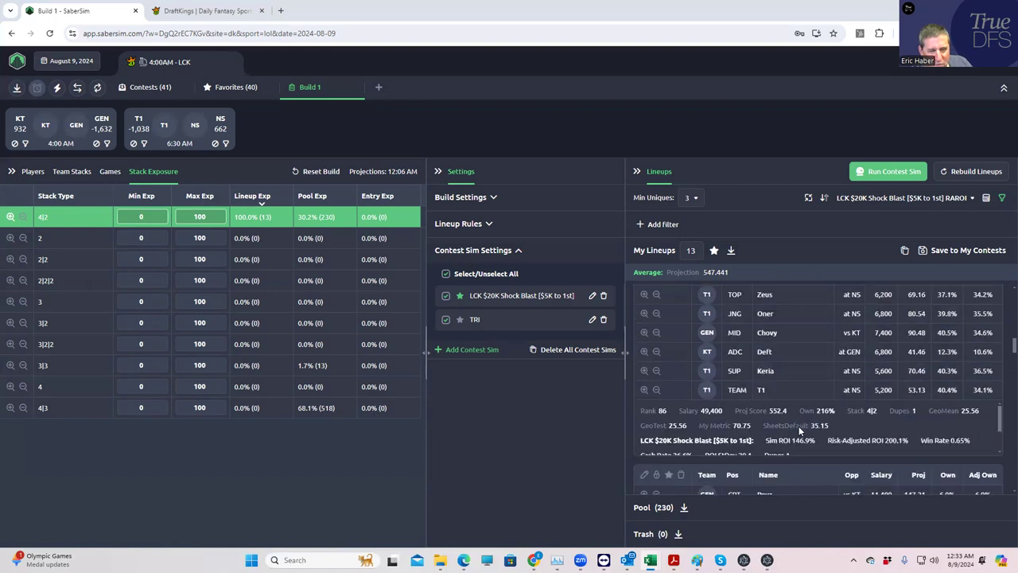
scroll(799, 425, down, 3)
scroll(799, 429, up, 1)
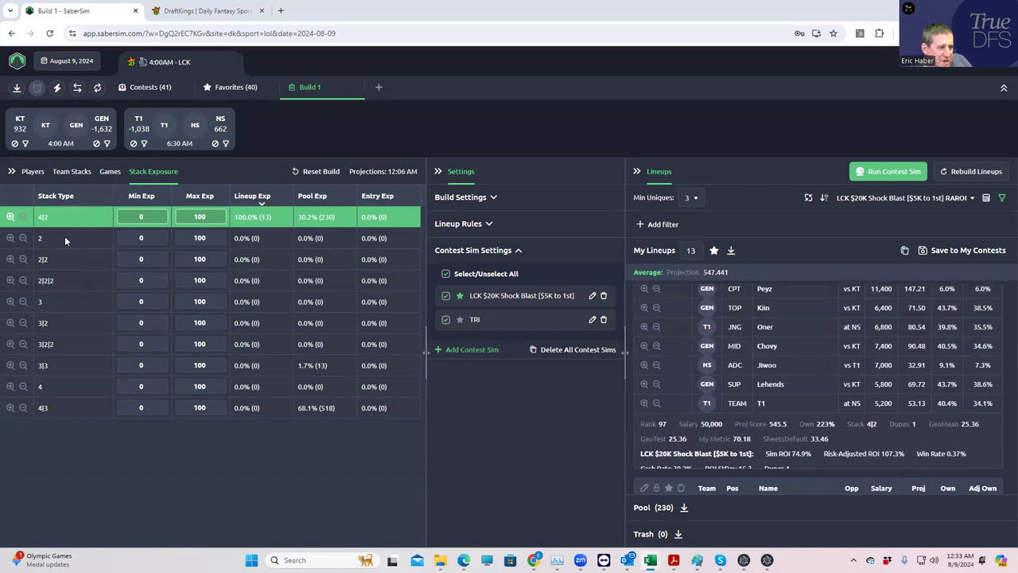
click(22, 219)
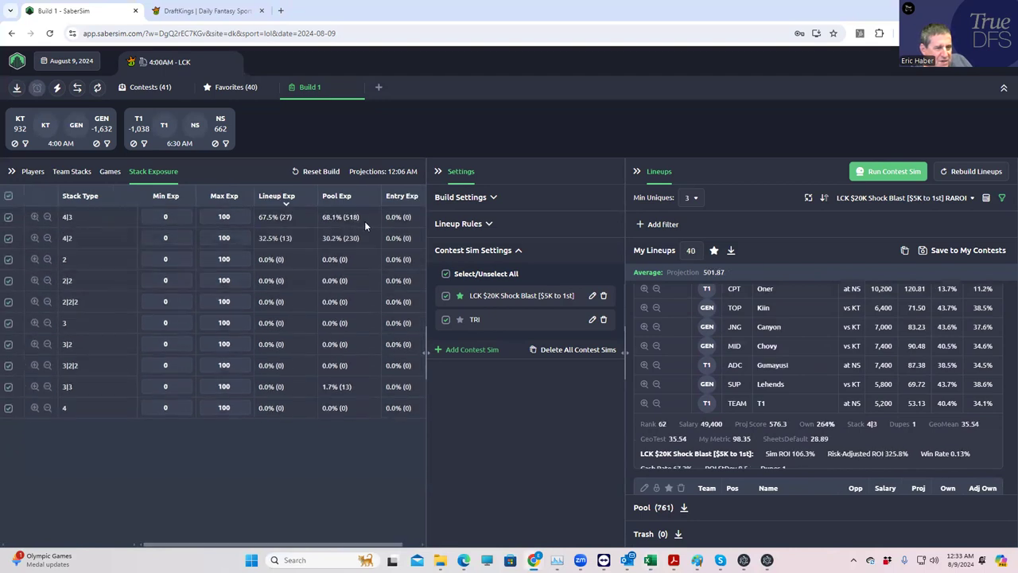
Add a lineup pool filter that shows only lineups with a GeoMean less than 28.
click(1002, 199)
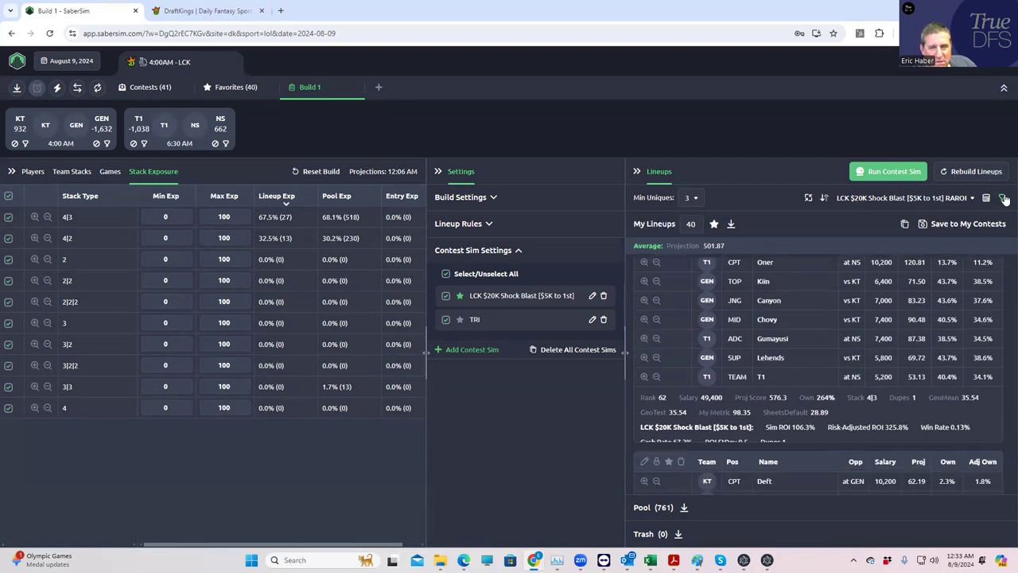
click(1002, 199)
click(641, 226)
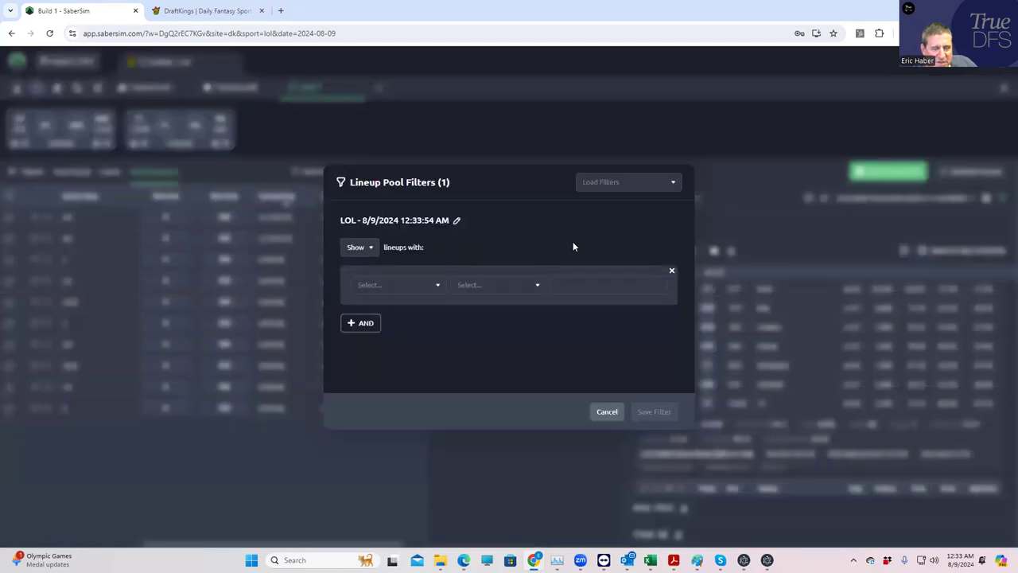
click(398, 284)
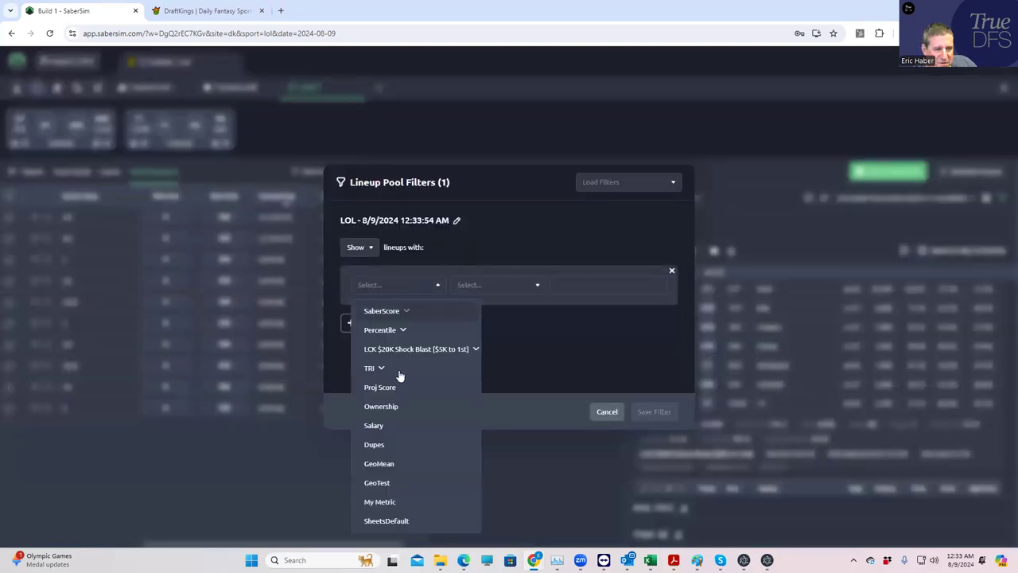
click(383, 464)
click(484, 290)
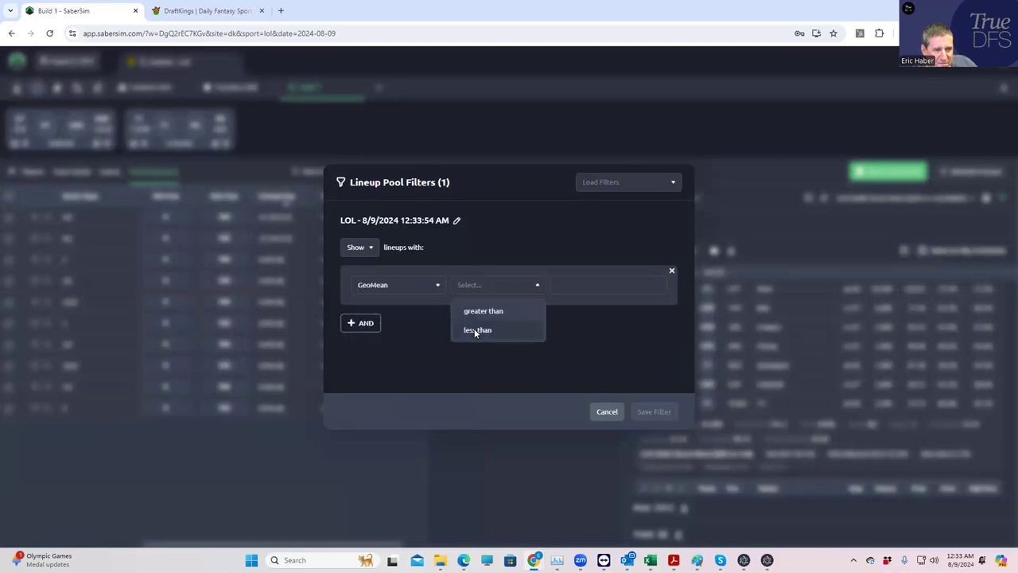
click(474, 329)
click(566, 284)
text(2)
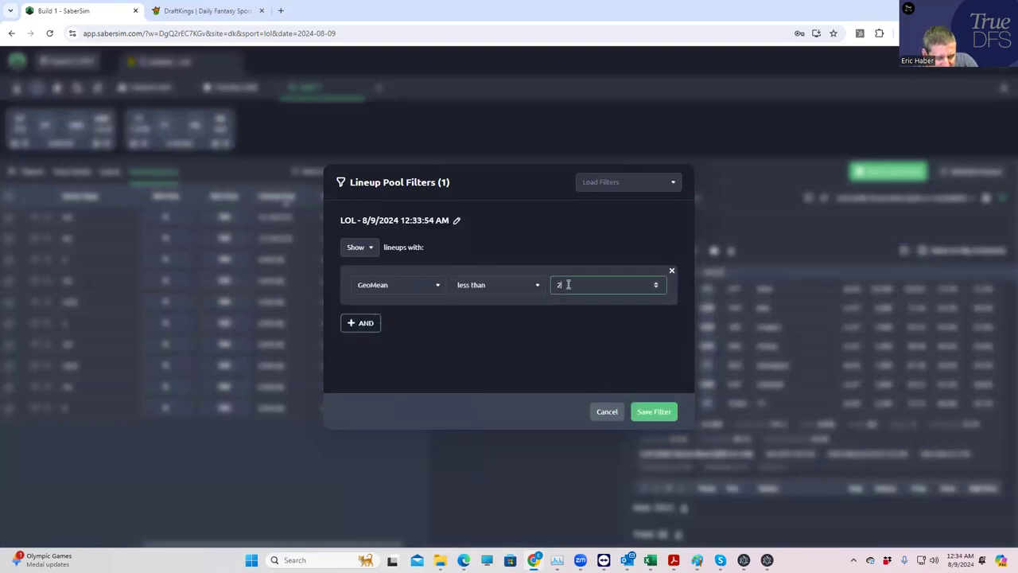
text(2)
click(644, 411)
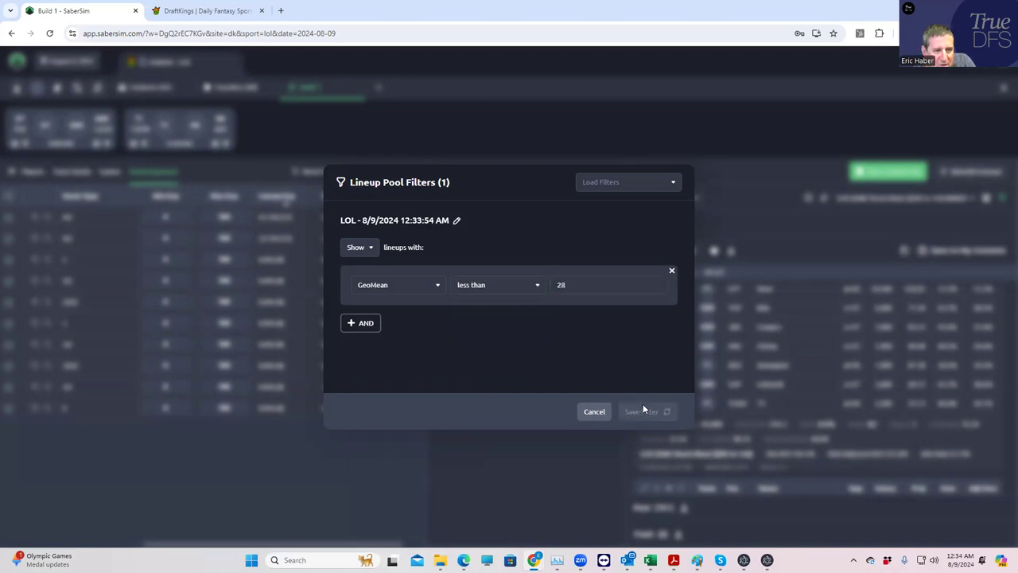
Set the minimum uniques to 2, then isolate the 4|3 stack lineups and review their players and GeoMean values.
click(691, 198)
click(693, 242)
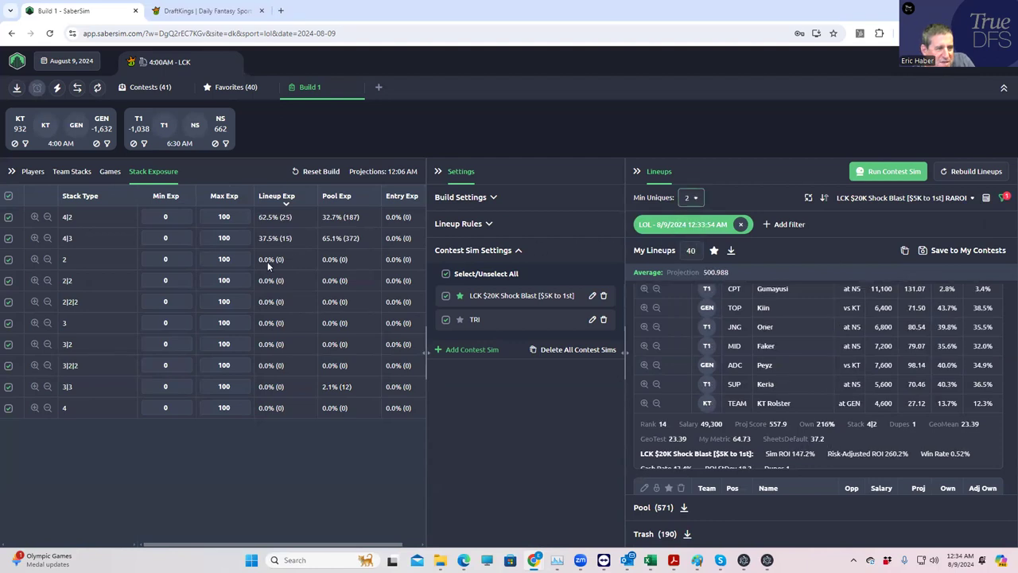
click(35, 239)
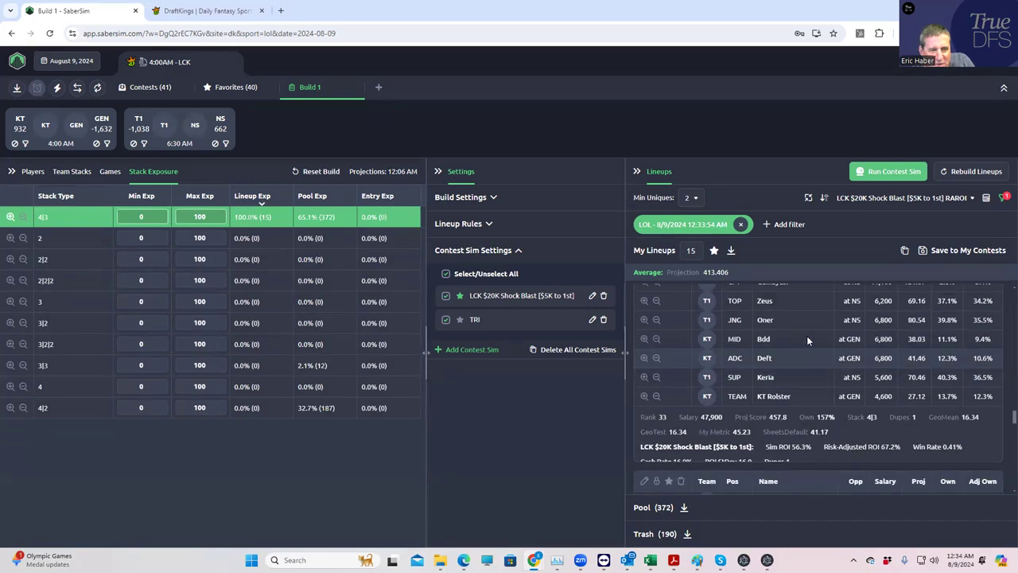
scroll(806, 335, down, 2)
scroll(796, 344, down, 5)
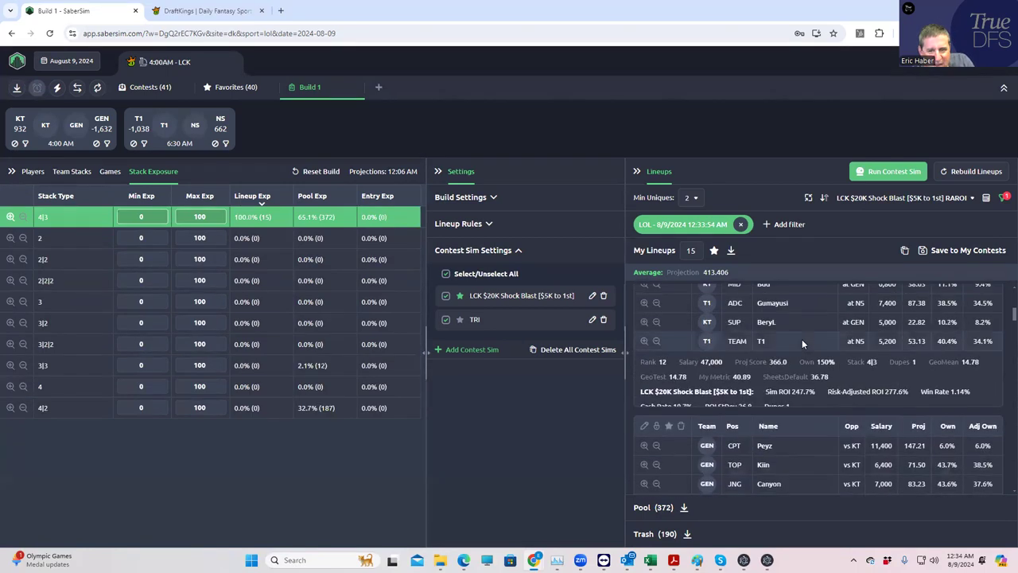
scroll(796, 401, down, 5)
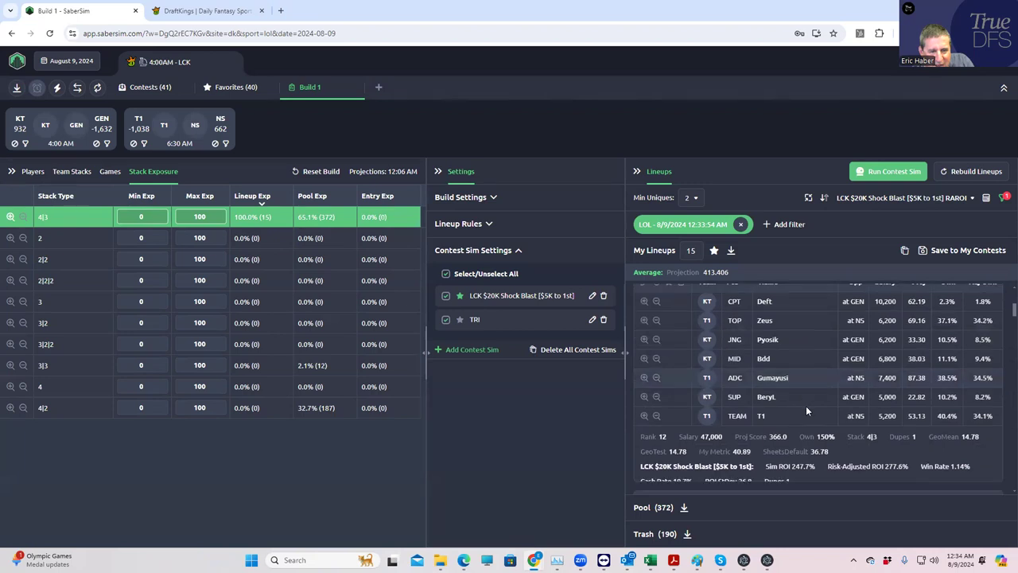
scroll(805, 407, down, 3)
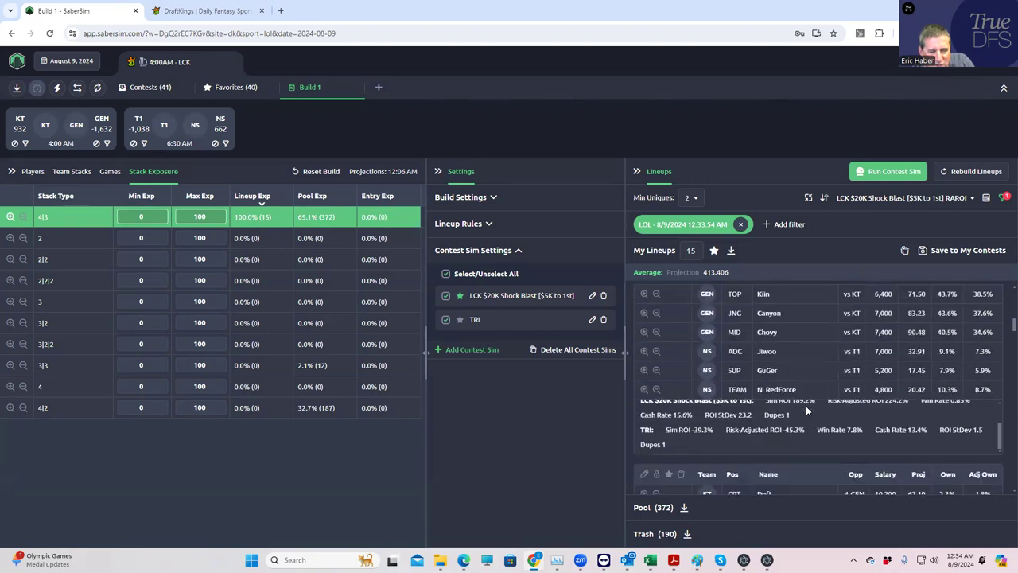
scroll(867, 390, down, 3)
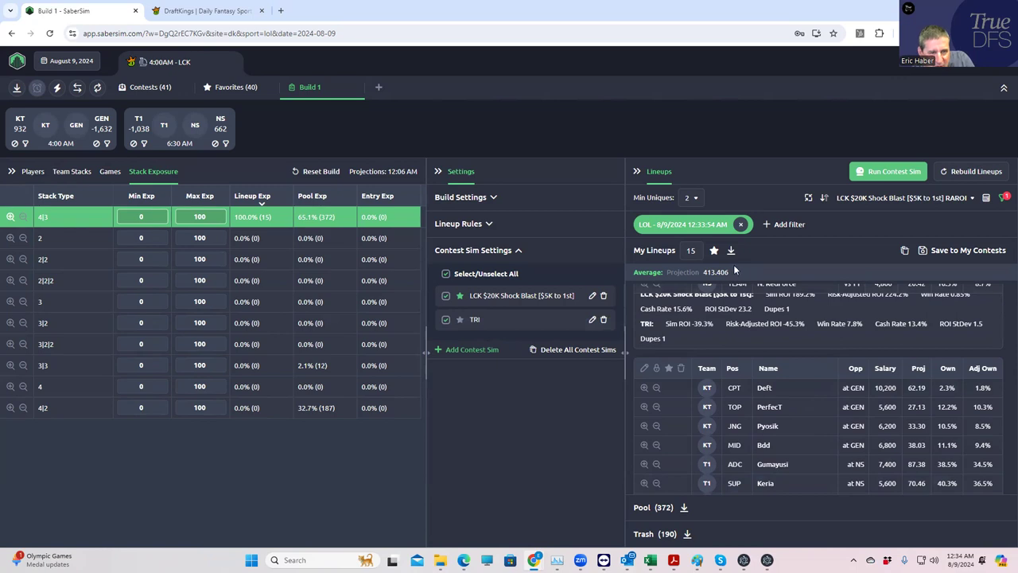
Try a minimum uniques of 1 on the isolated 4|3 lineups and set it back to 2.
click(695, 199)
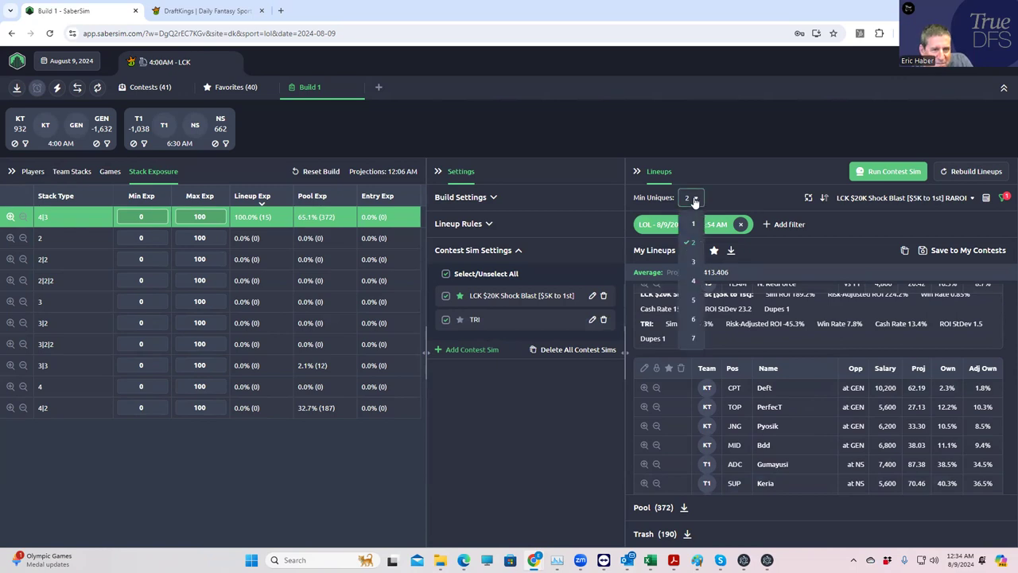
click(691, 226)
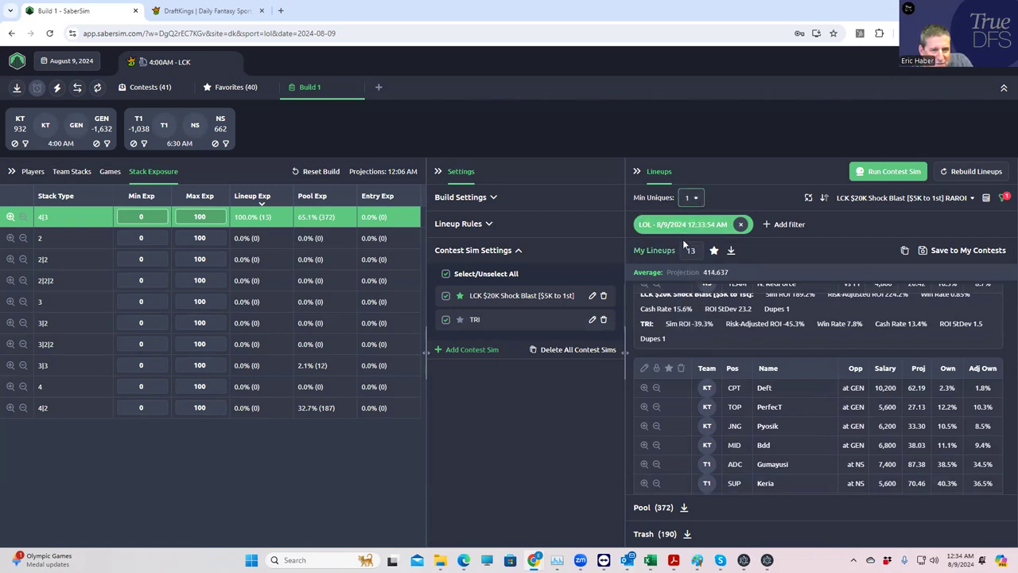
click(695, 198)
click(693, 244)
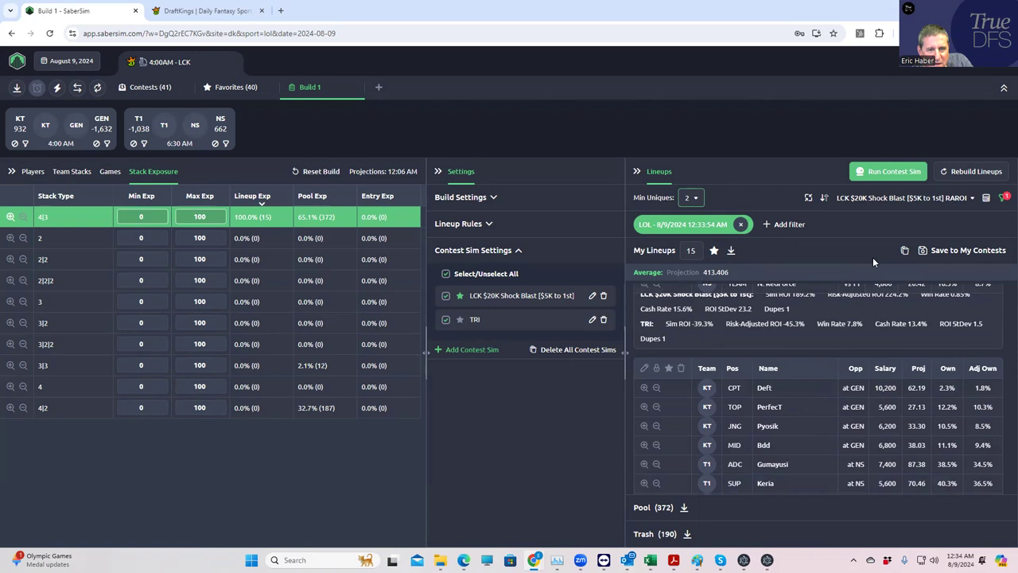
Download the isolated 4|3 stack lineups as a file.
click(732, 252)
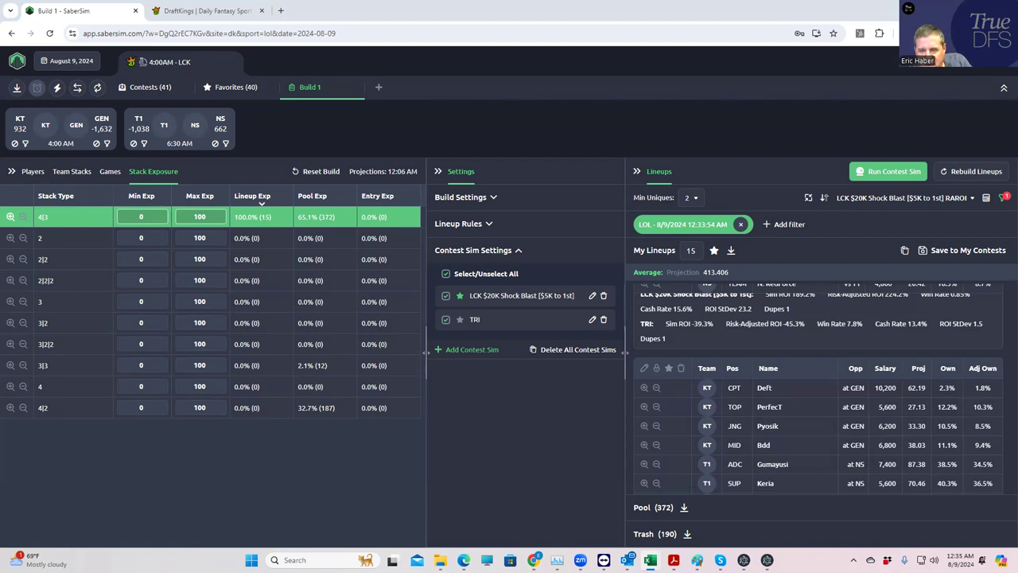
Replace the current lineup pool filter with one that shows lineups with a GeoMean less than 29.
click(740, 226)
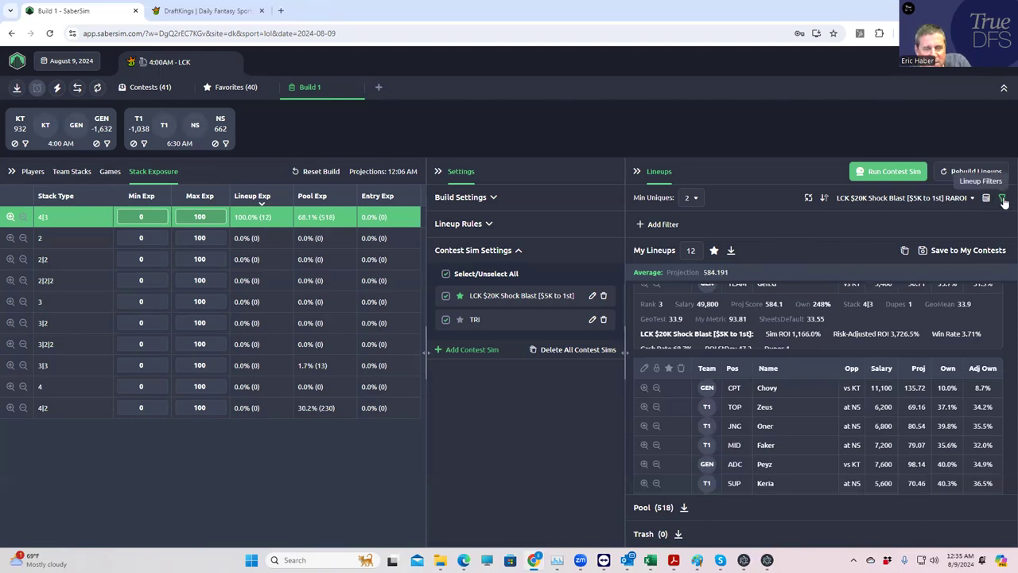
click(641, 225)
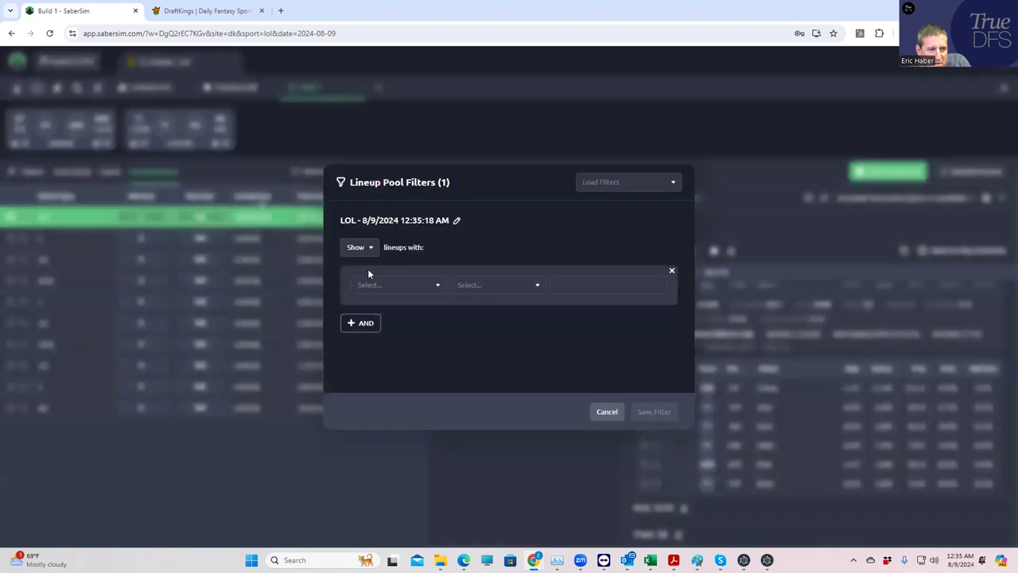
click(371, 283)
click(387, 464)
click(497, 288)
click(477, 338)
click(573, 285)
text(29)
click(652, 412)
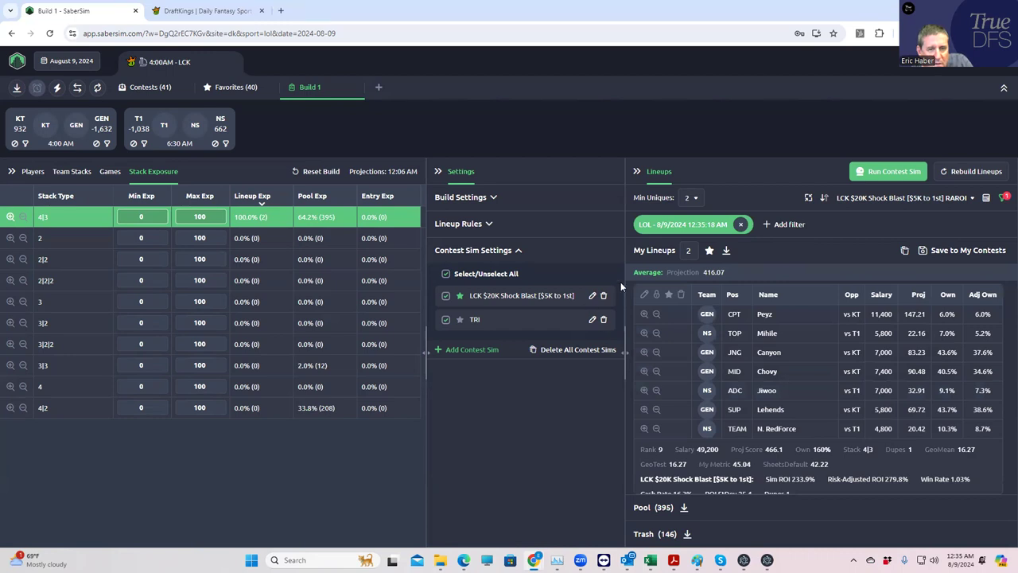
Set the number of lineups to 12 and clear the 4|3 stack isolation.
click(690, 253)
text(12)
key(Return)
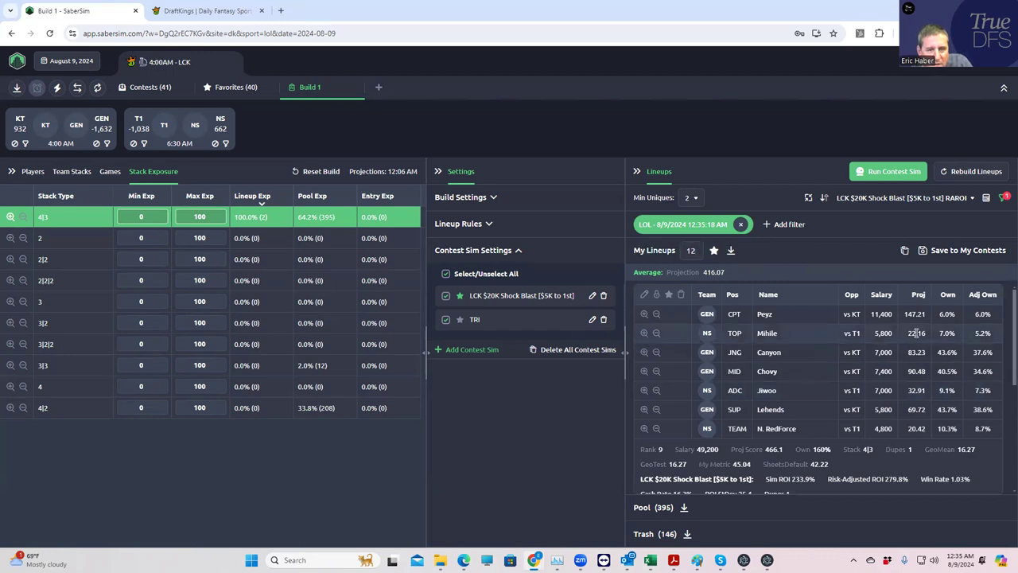
scroll(939, 340, down, 1)
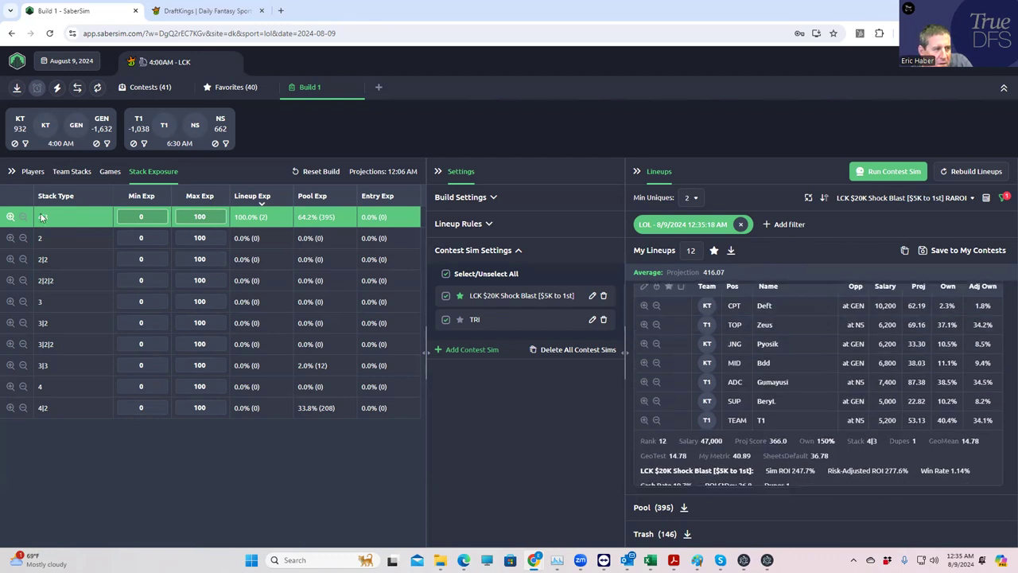
click(13, 216)
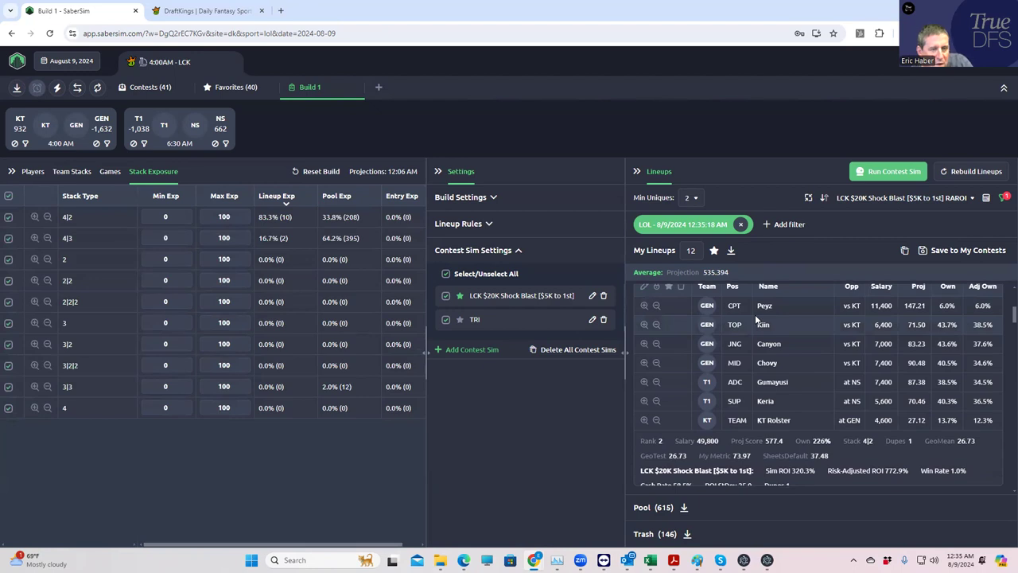
scroll(824, 367, up, 2)
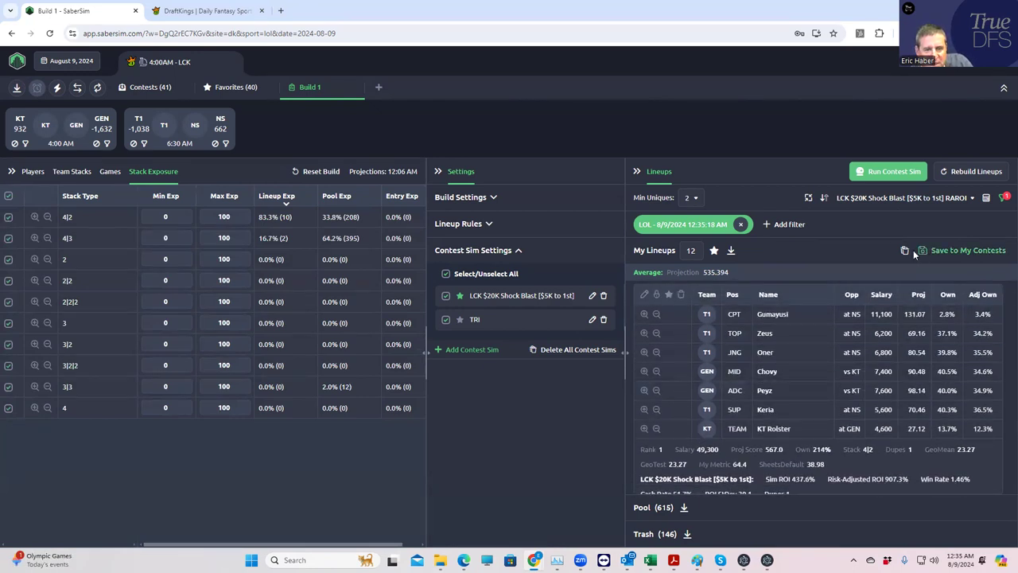
Download the 12 lineups and, in the Excel export, copy the player IDs from the CPT to TEAM columns, A2:G13.
click(730, 253)
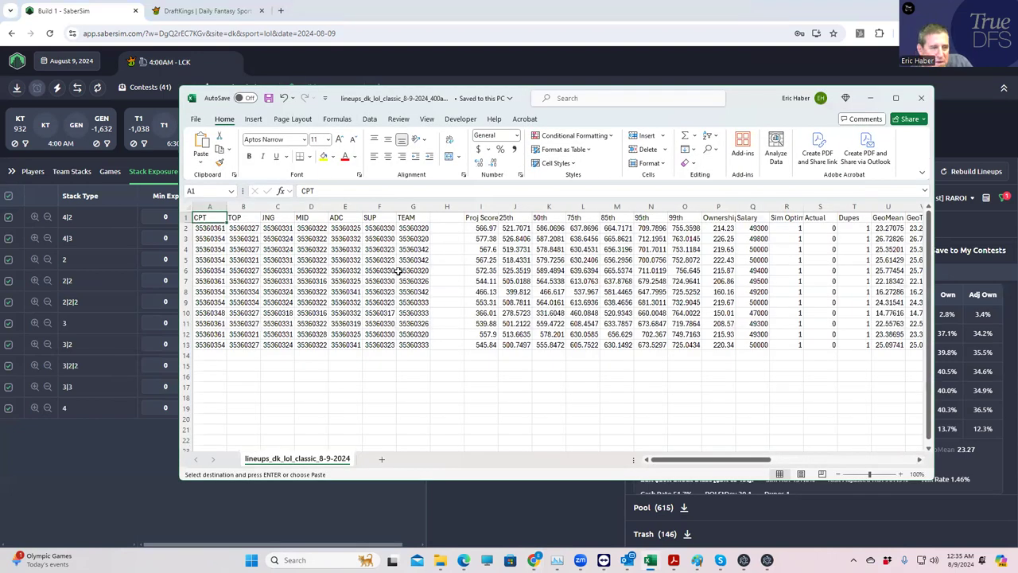
drag(207, 229, 425, 343)
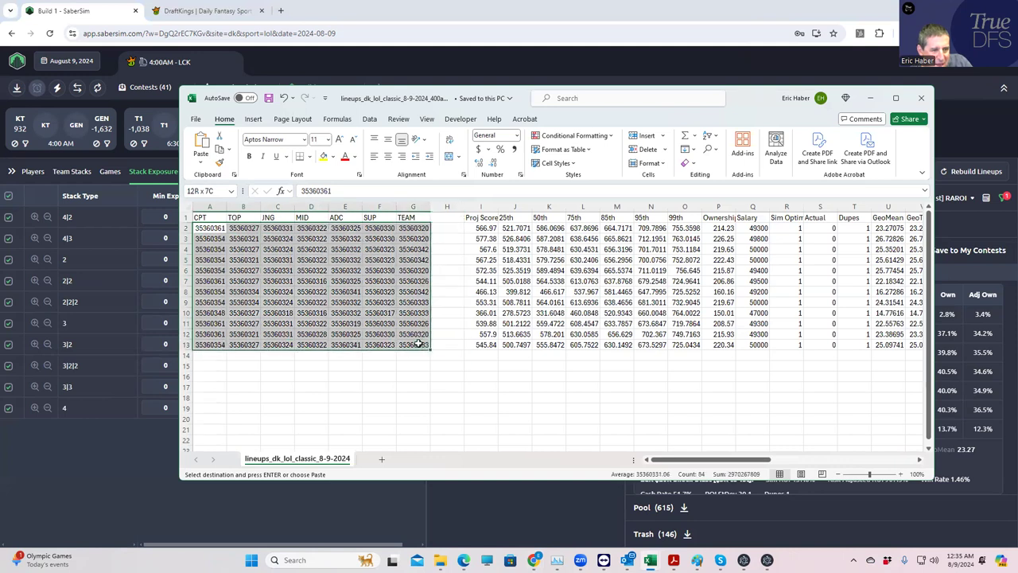
key(ctrl+c)
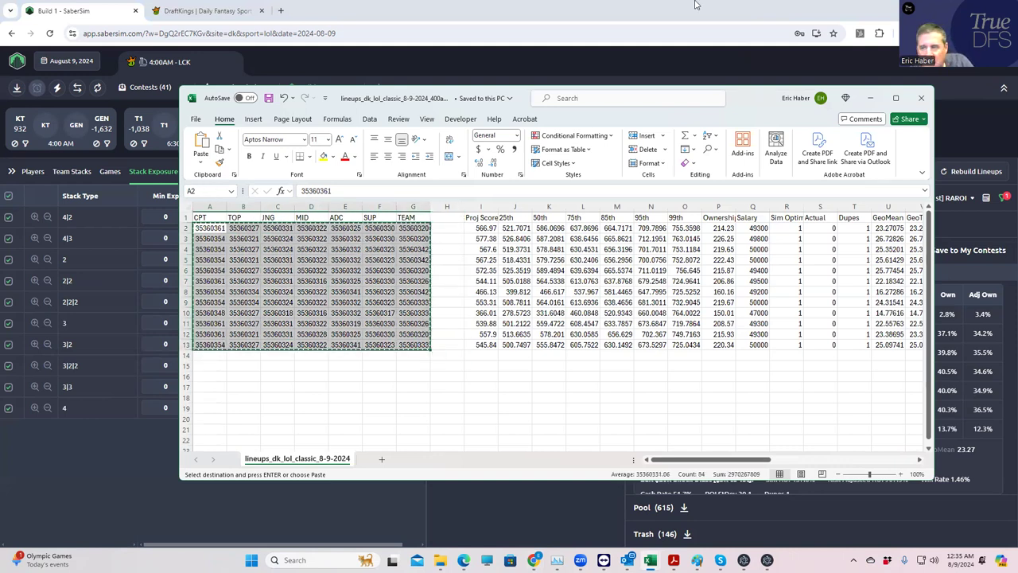
Paste the copied player IDs at A30 below the lineups in the other Excel workbook, and minimize both workbooks.
key(alt+Tab)
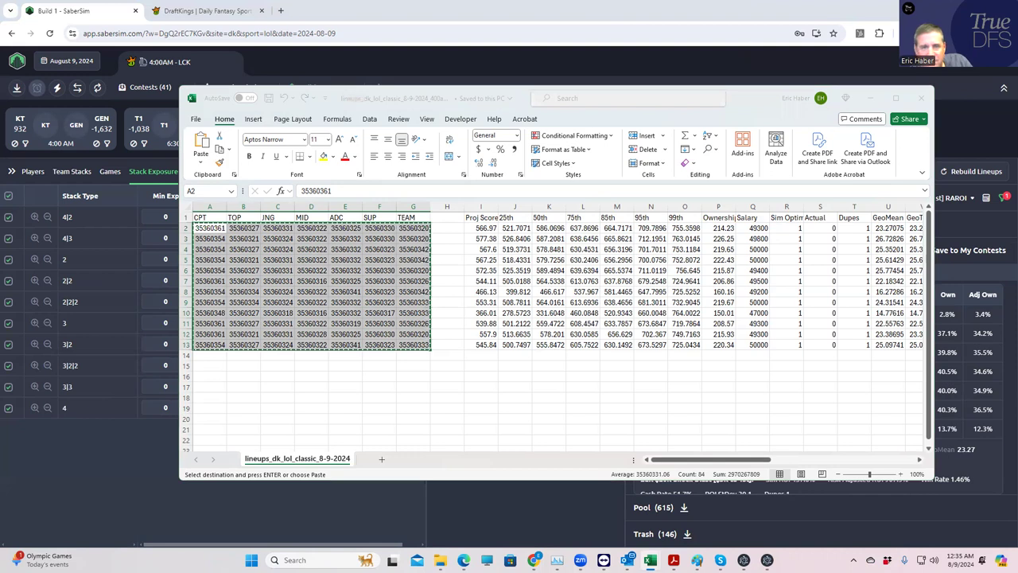
click(506, 289)
scroll(325, 286, down, 6)
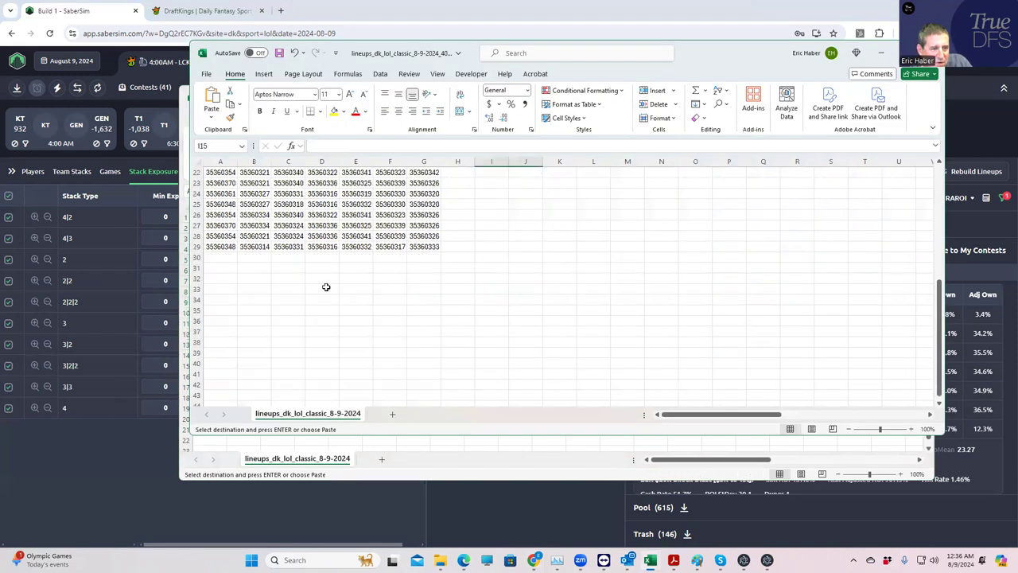
click(217, 257)
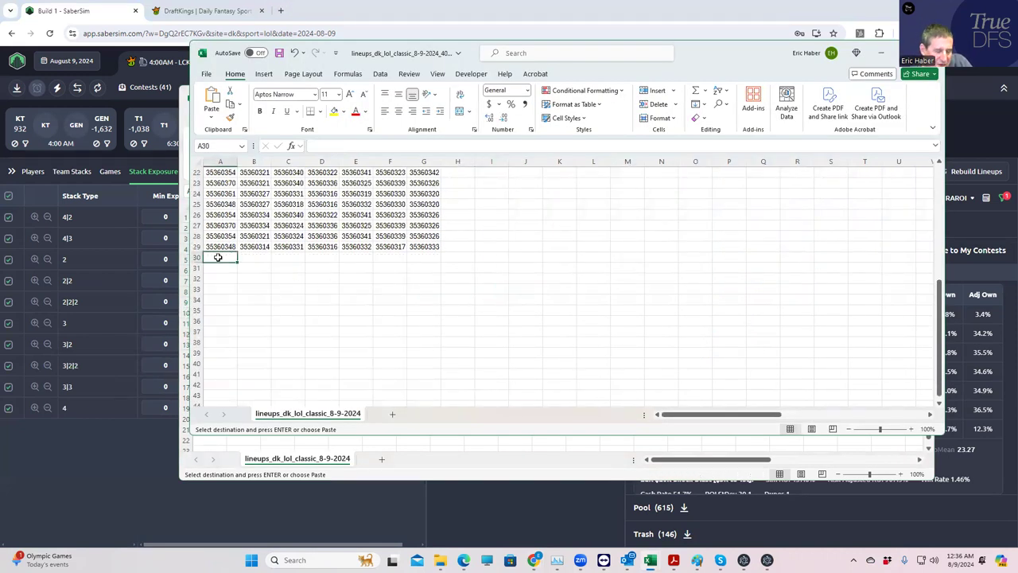
key(ctrl+v)
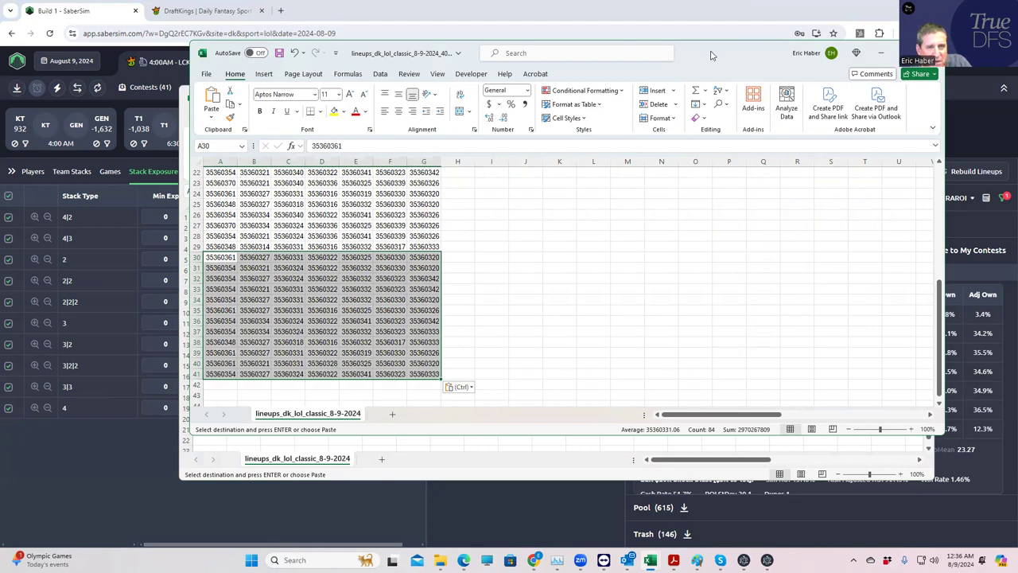
click(880, 53)
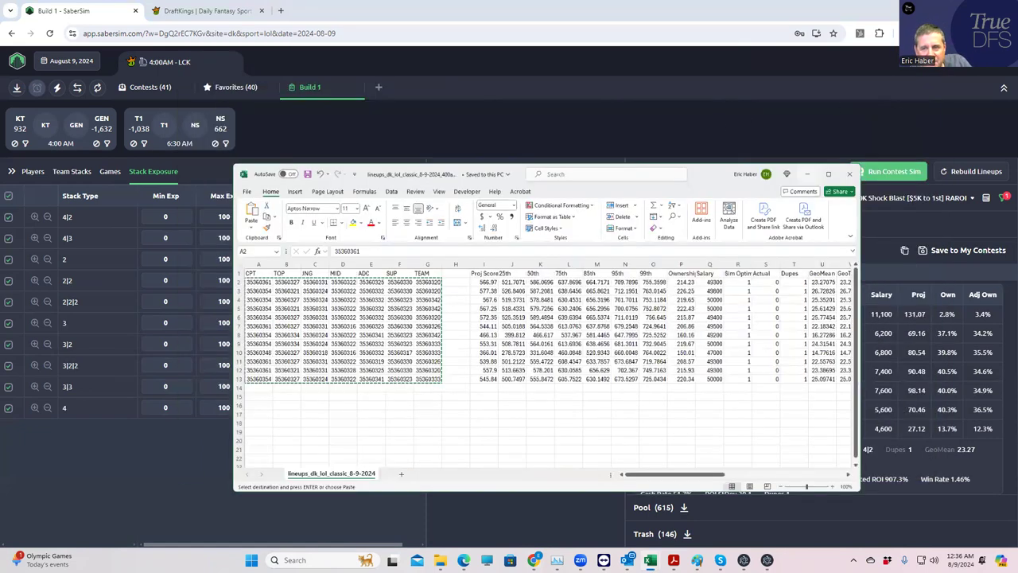
click(869, 99)
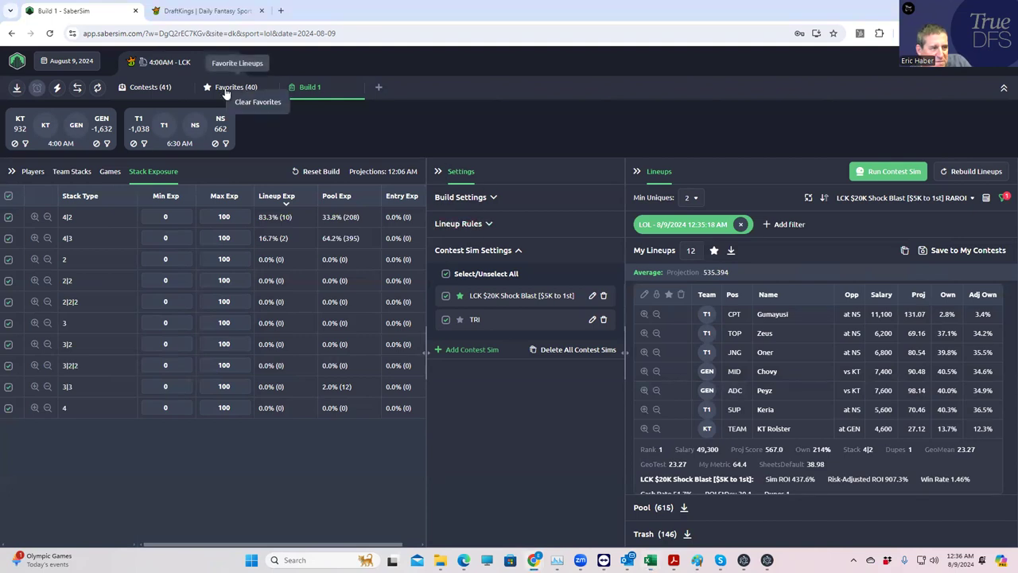
Clear all lineups from Favorites for this slate in SaberSim.
click(249, 103)
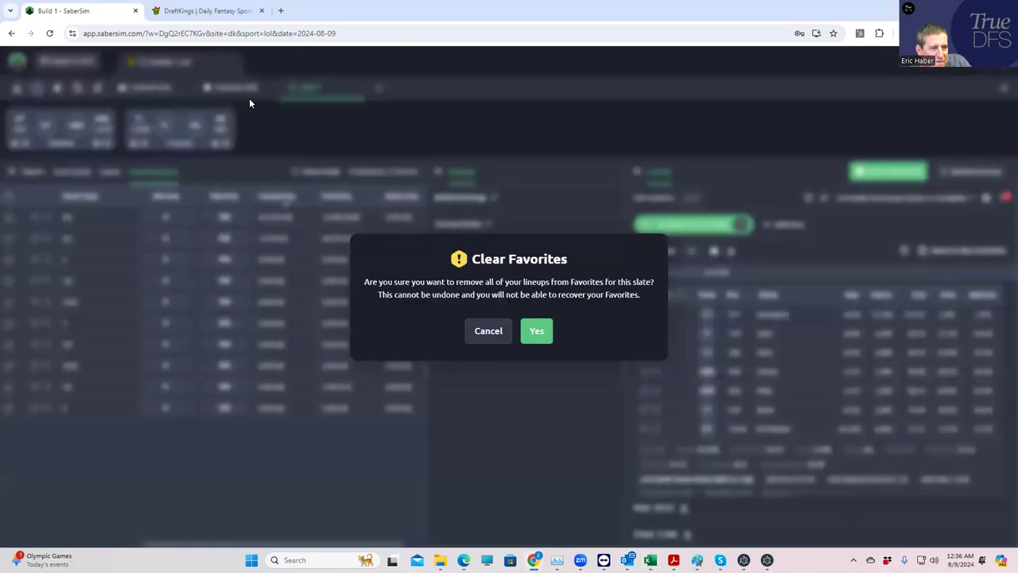
click(537, 333)
mouse_move(229, 92)
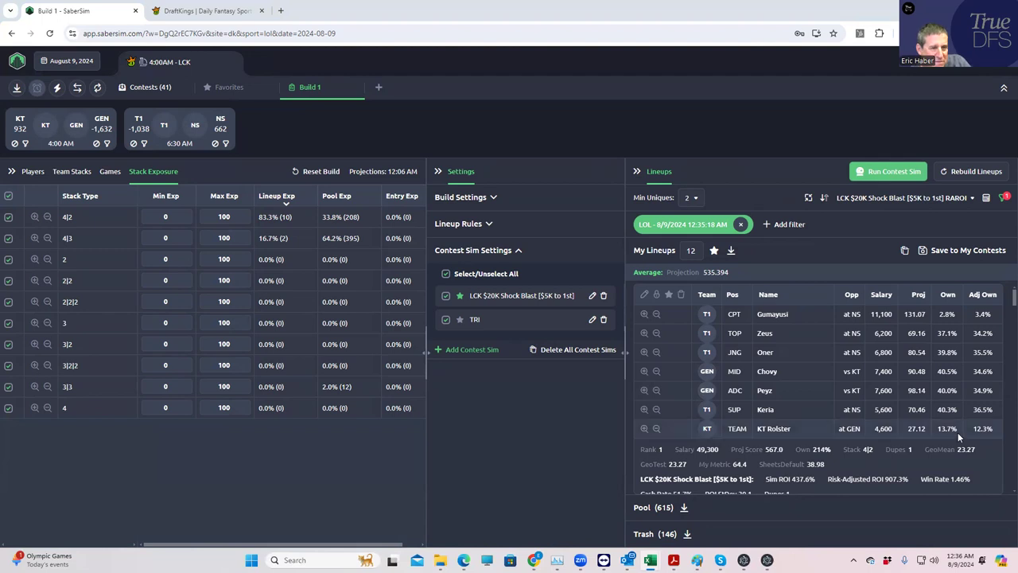
Switch to DraftKings and download the contest entries CSV file.
click(226, 12)
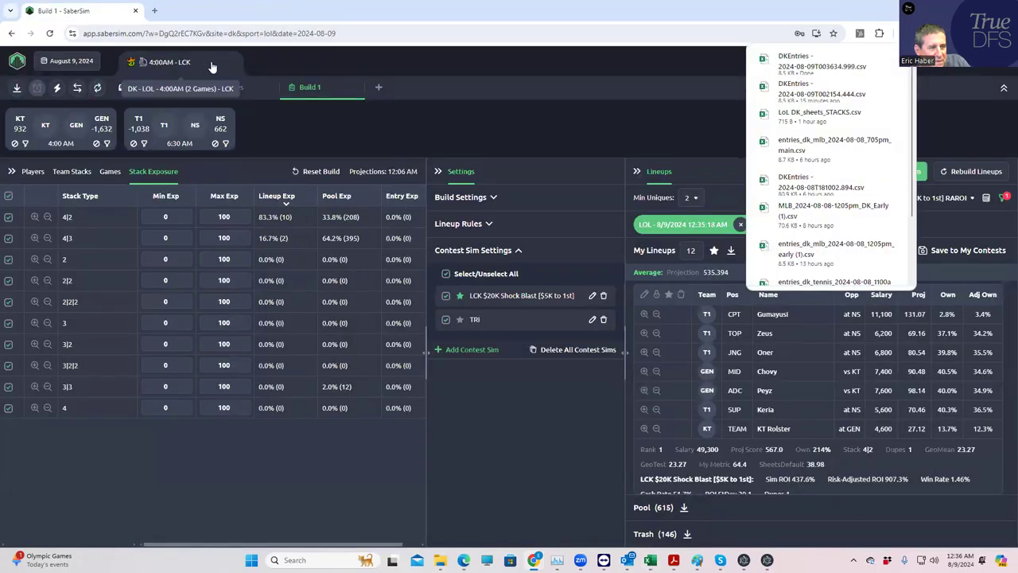
Open the DupeTest1 v3 workbook from the DFSSheets folder in Dropbox.
click(290, 33)
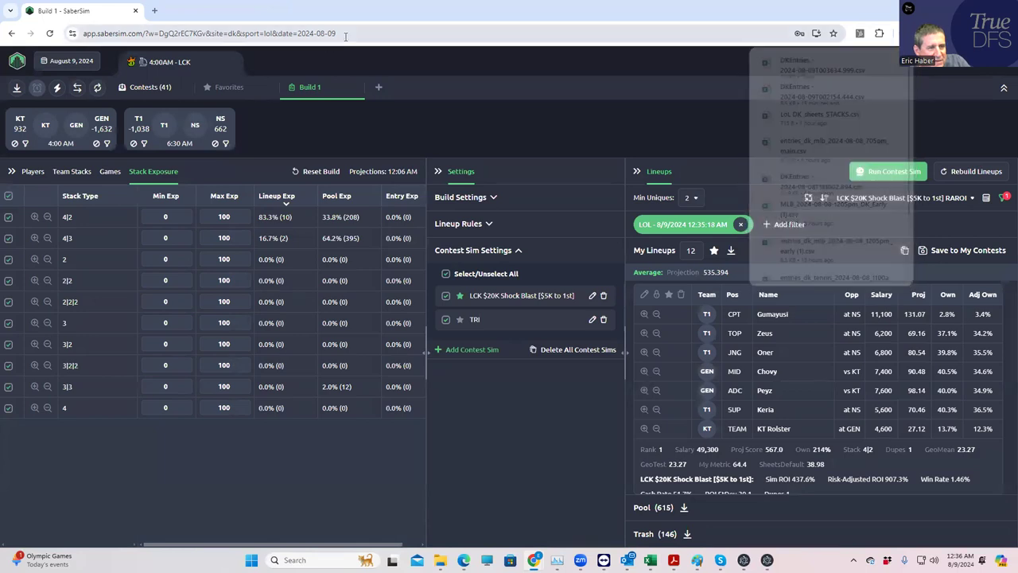
click(440, 560)
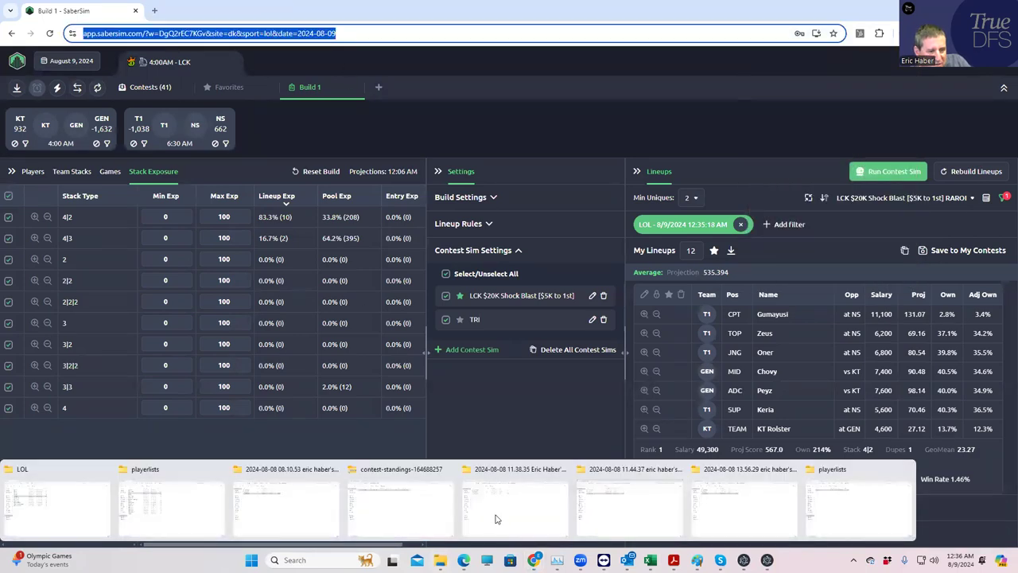
click(69, 498)
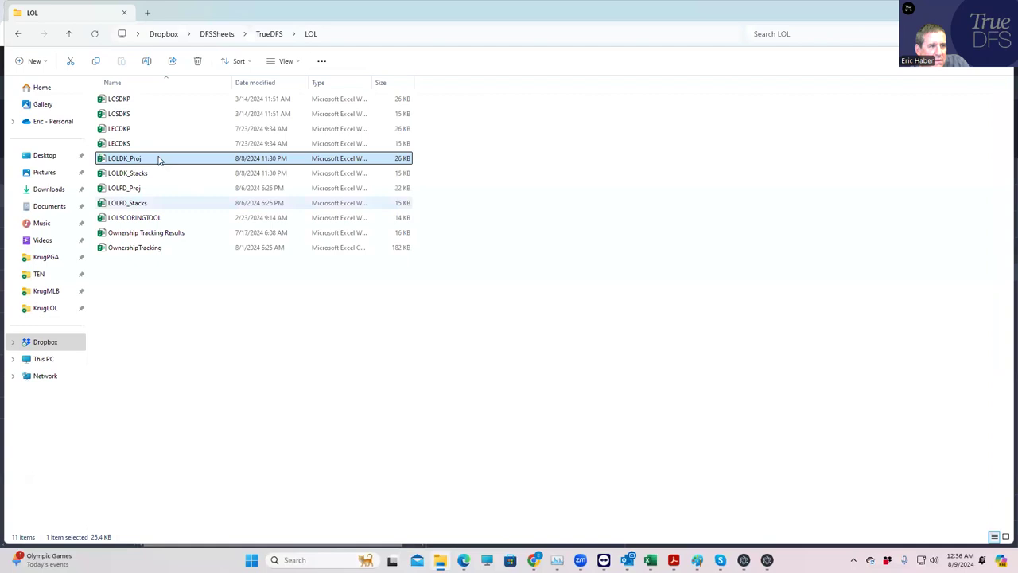
click(215, 37)
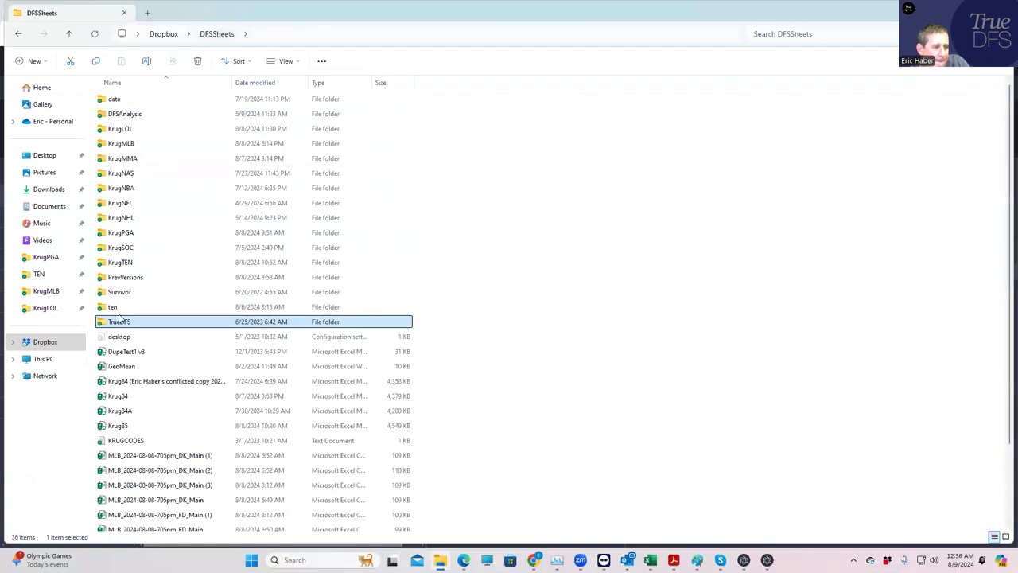
scroll(139, 420, down, 2)
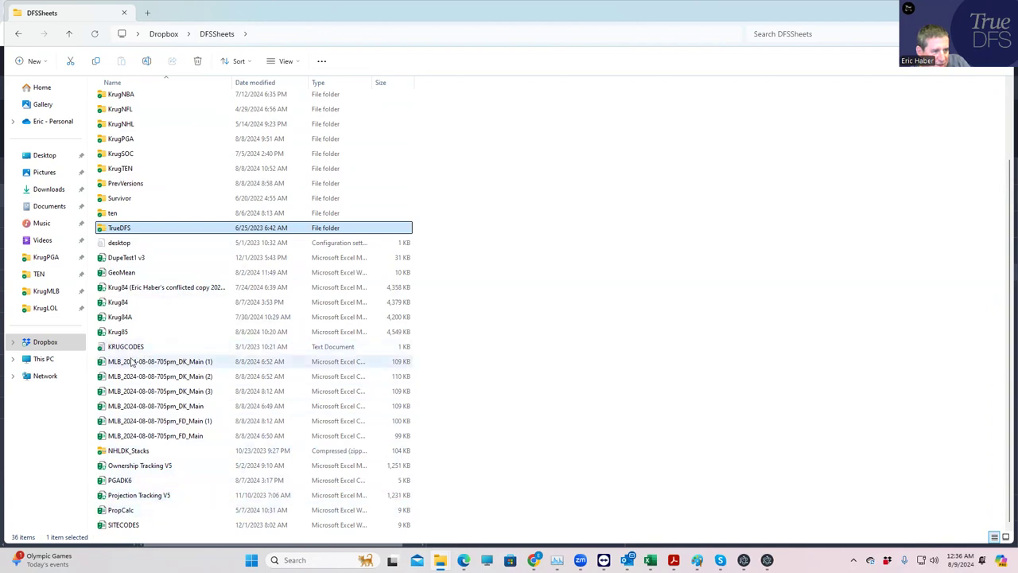
click(139, 258)
double_click(139, 259)
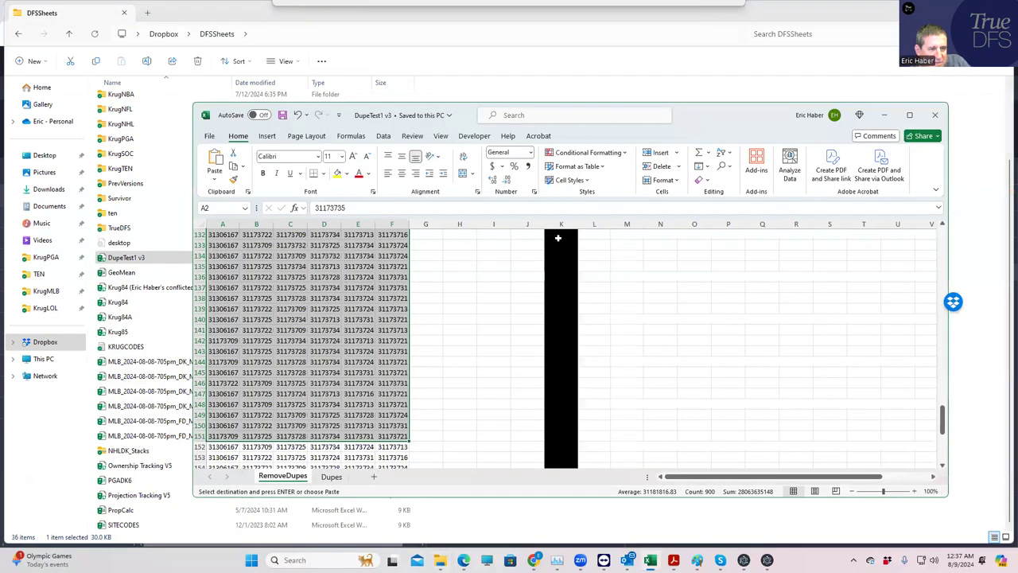
Paste the copied player IDs for the lineups at A2 of the RemoveDupes sheet.
click(507, 264)
drag(943, 420, 940, 213)
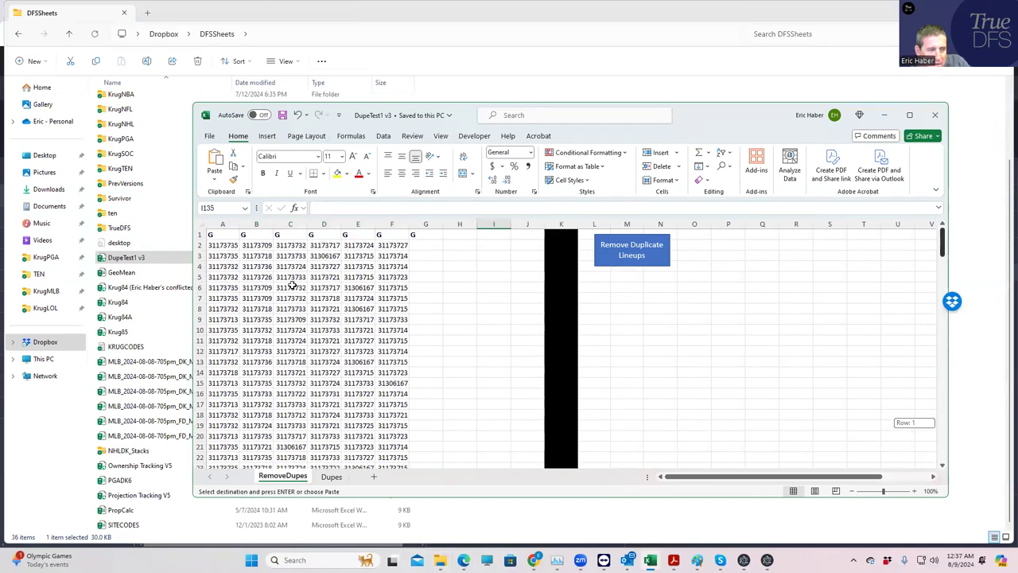
click(226, 246)
key(ctrl+v)
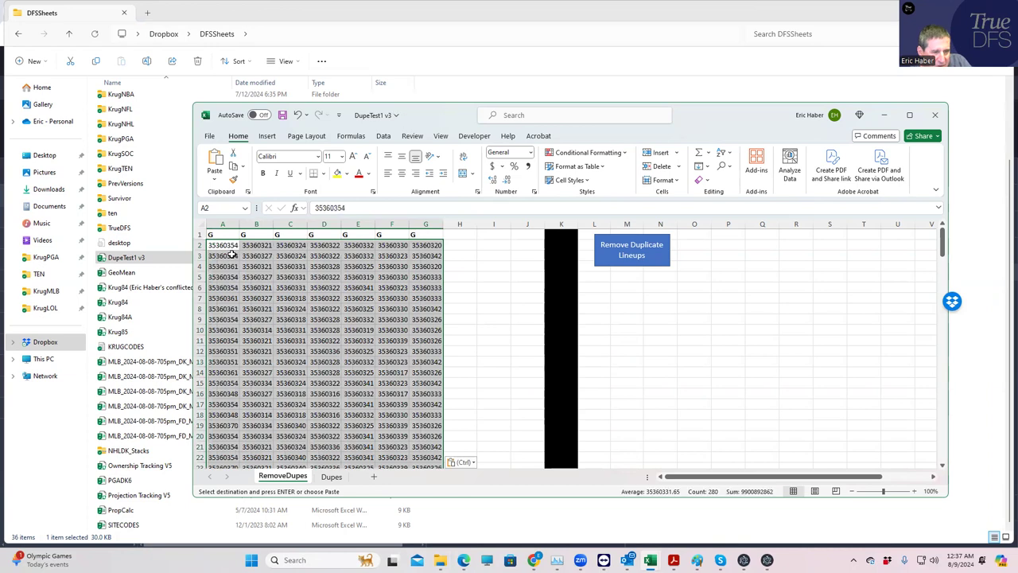
Clear the leftover old player IDs below the pasted lineups in columns A to G, starting at row 42.
scroll(325, 340, down, 11)
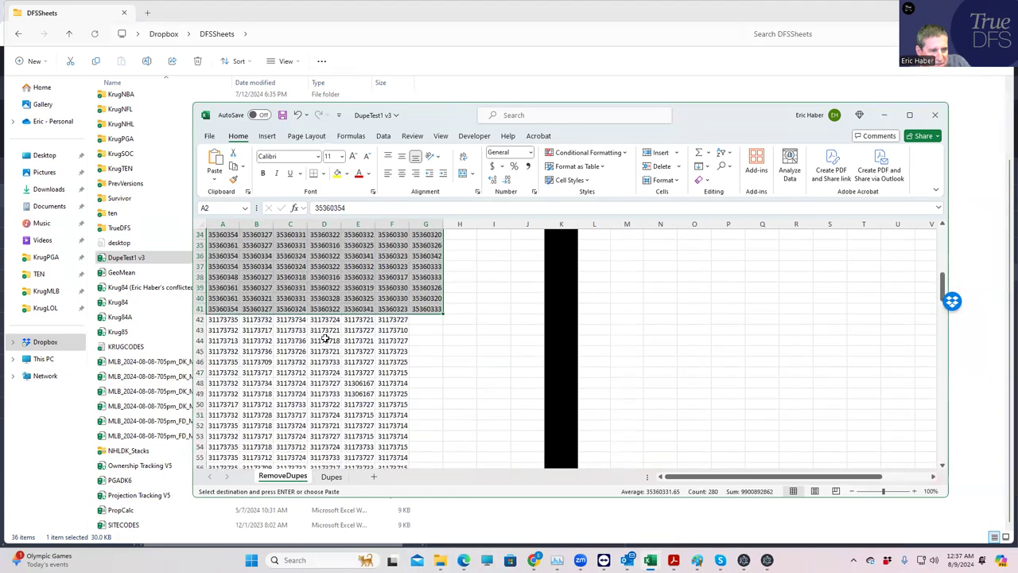
drag(225, 319, 420, 498)
key(Delete)
scroll(439, 452, up, 20)
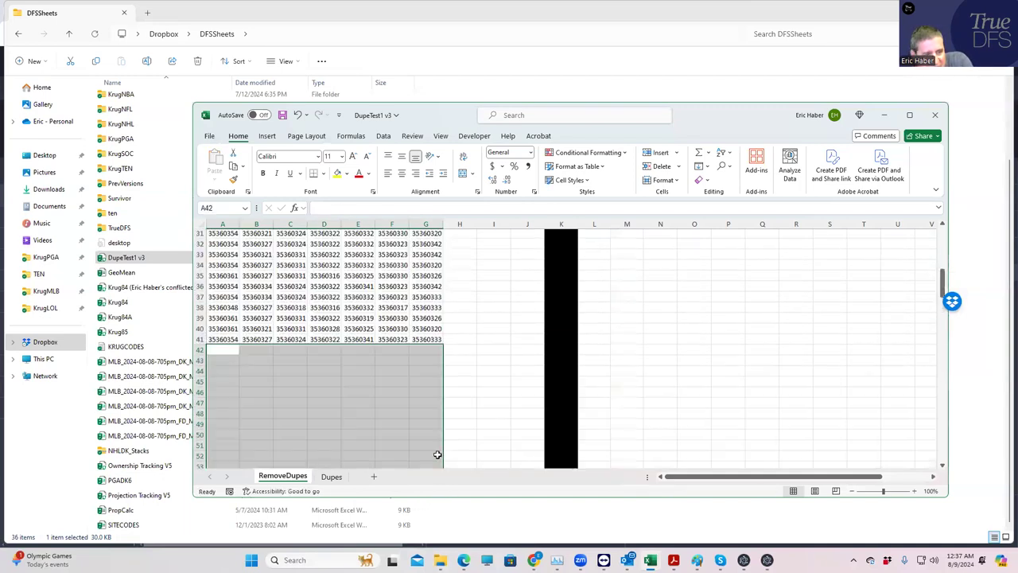
click(461, 446)
Run Remove Duplicate Lineups, and review the Dupes sheet and the lineups remaining on RemoveDupes.
drag(942, 280, 942, 239)
click(610, 259)
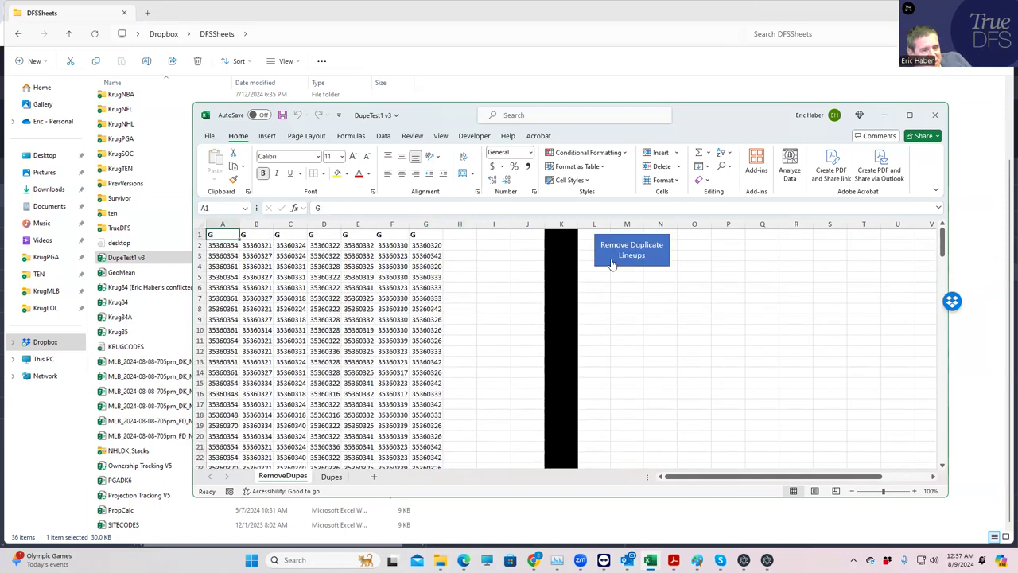
click(331, 476)
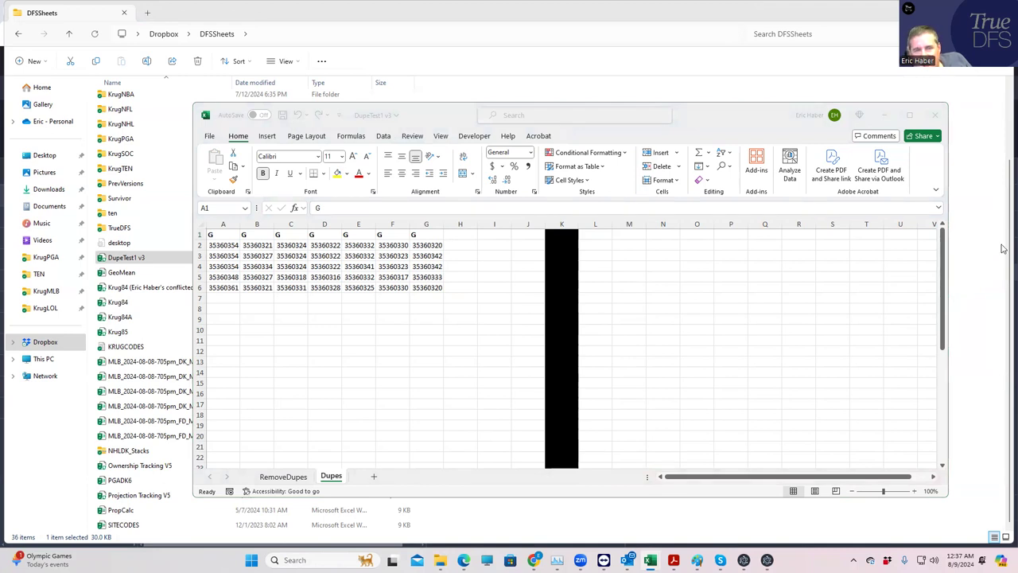
click(283, 478)
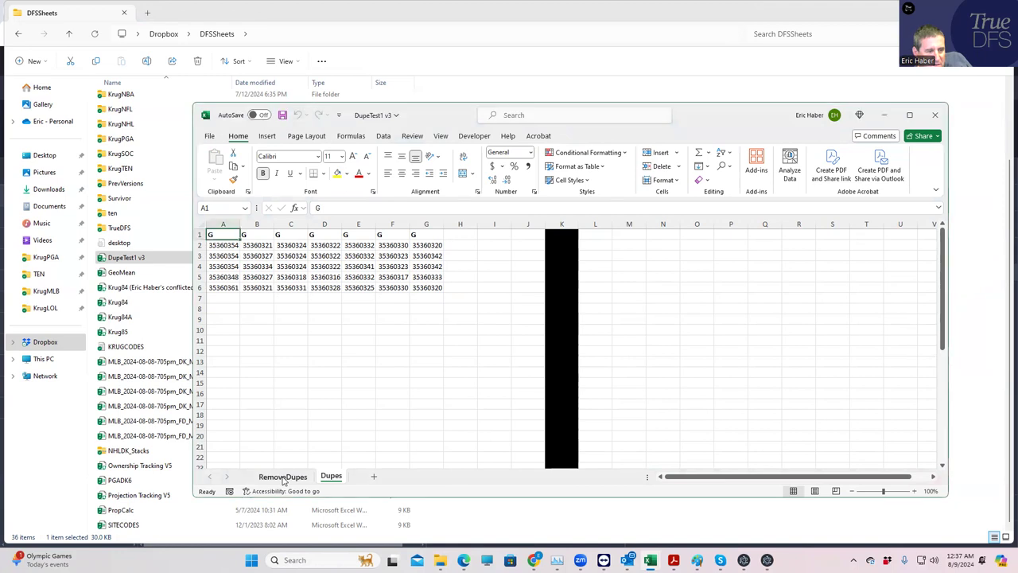
click(282, 476)
scroll(491, 368, down, 1)
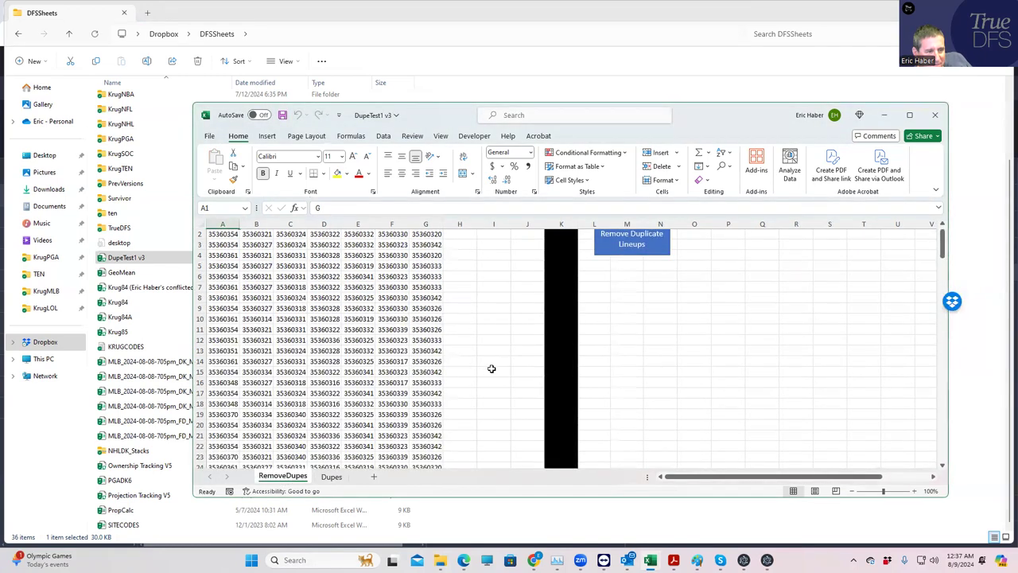
scroll(492, 369, down, 9)
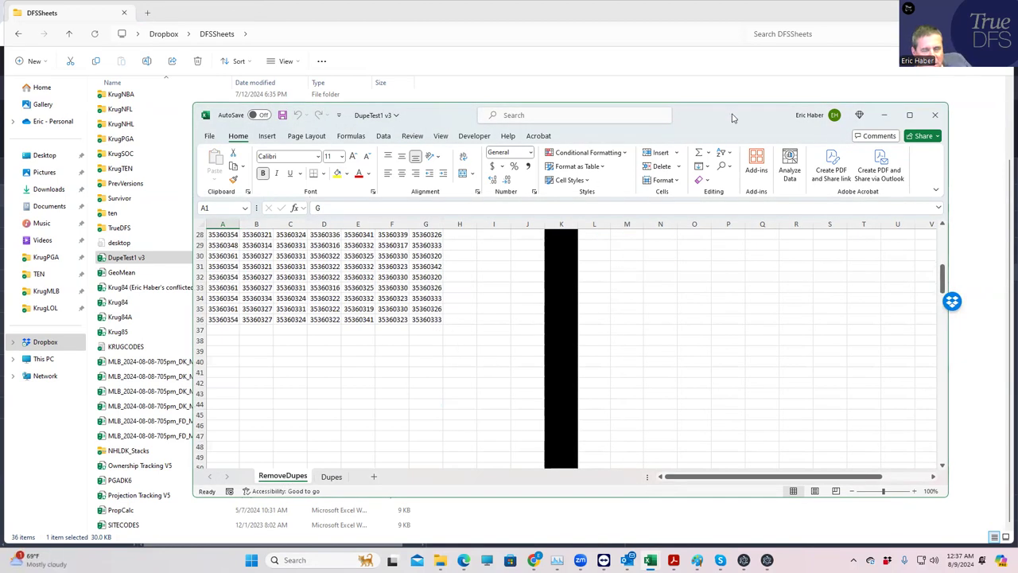
Return to SaberSim and change the lineup pool filter to show lineups with GeoMean less than 29.5.
click(884, 114)
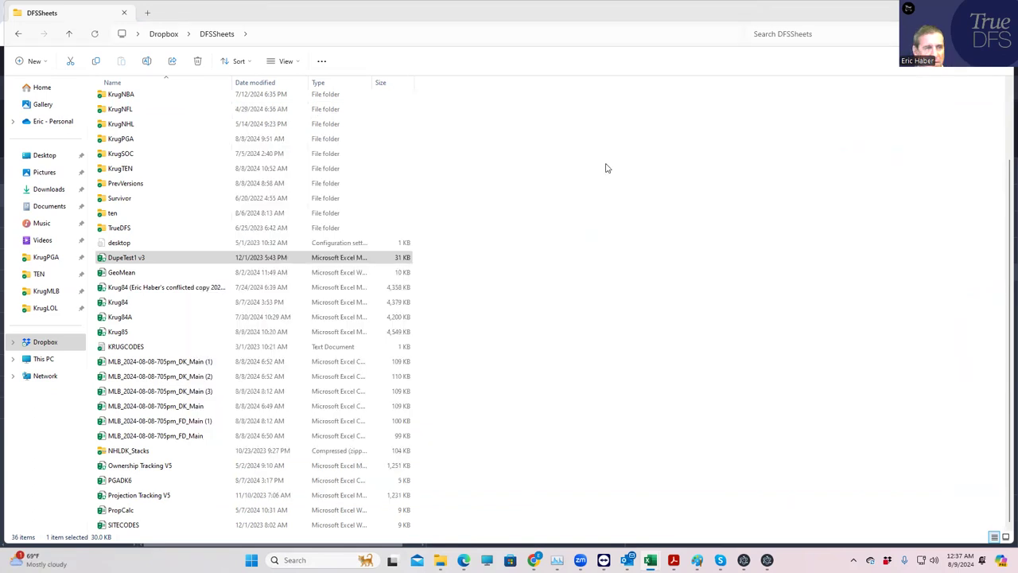
key(super+Down)
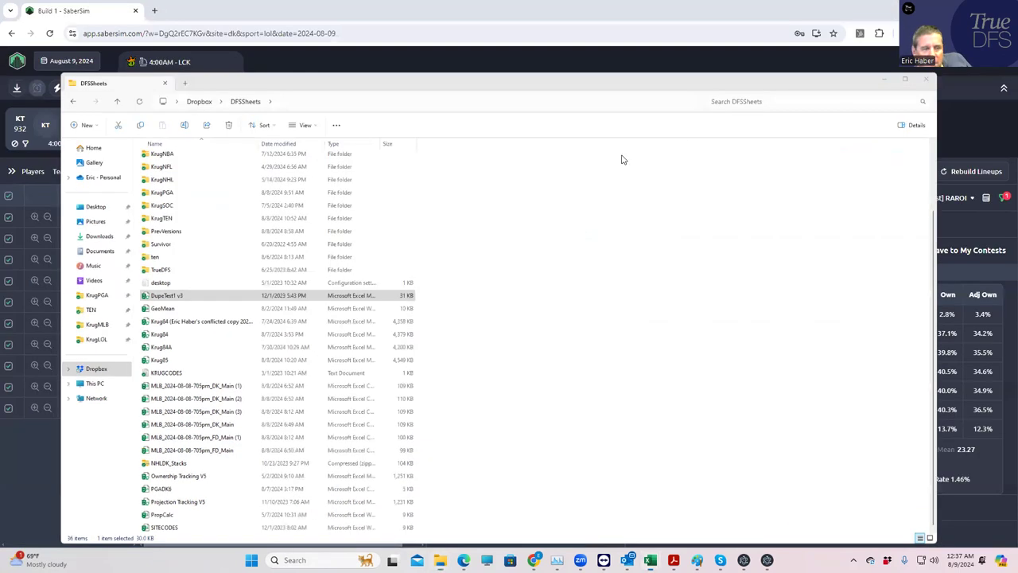
key(super+Down)
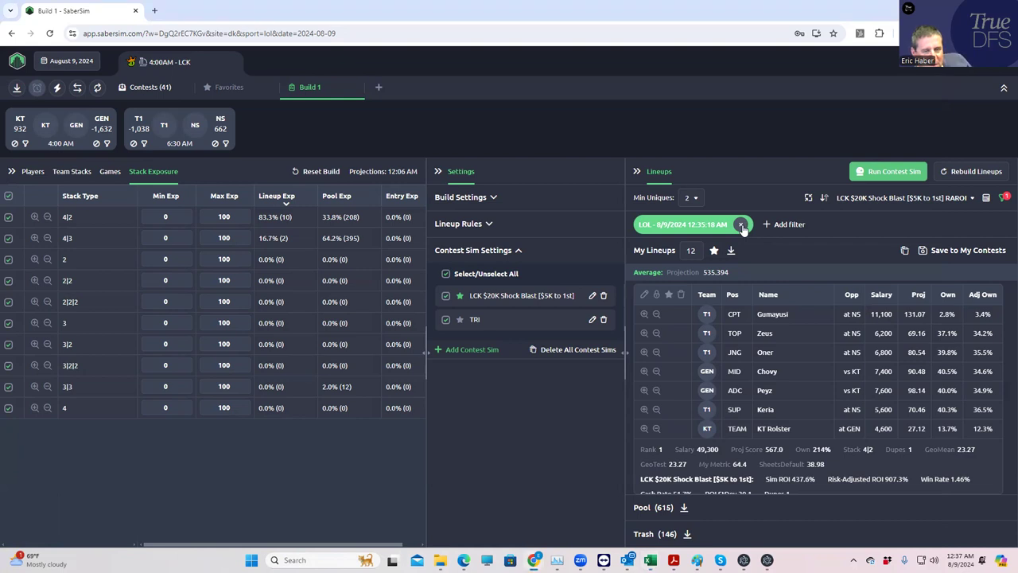
click(674, 229)
click(557, 286)
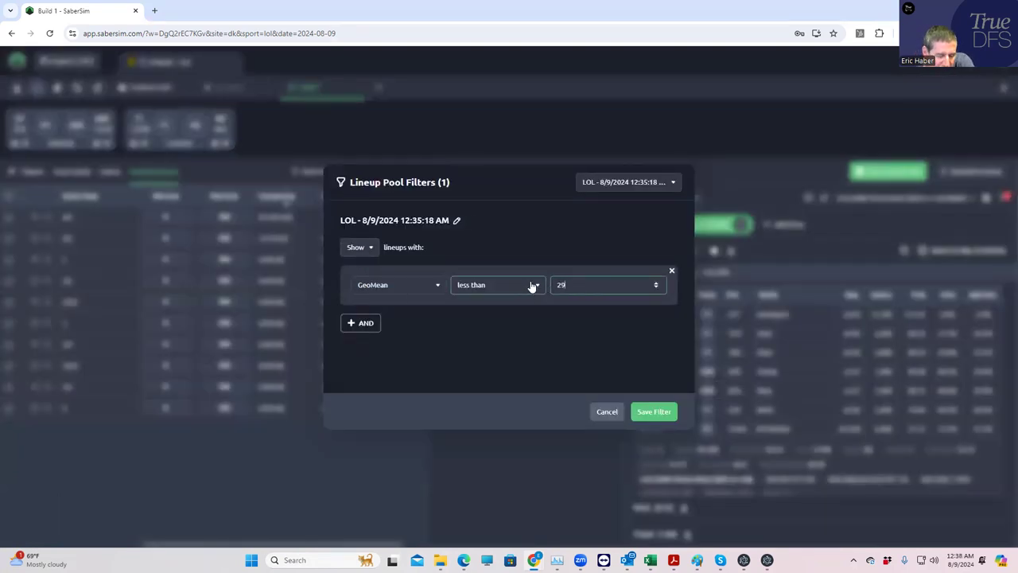
text(.5)
click(647, 411)
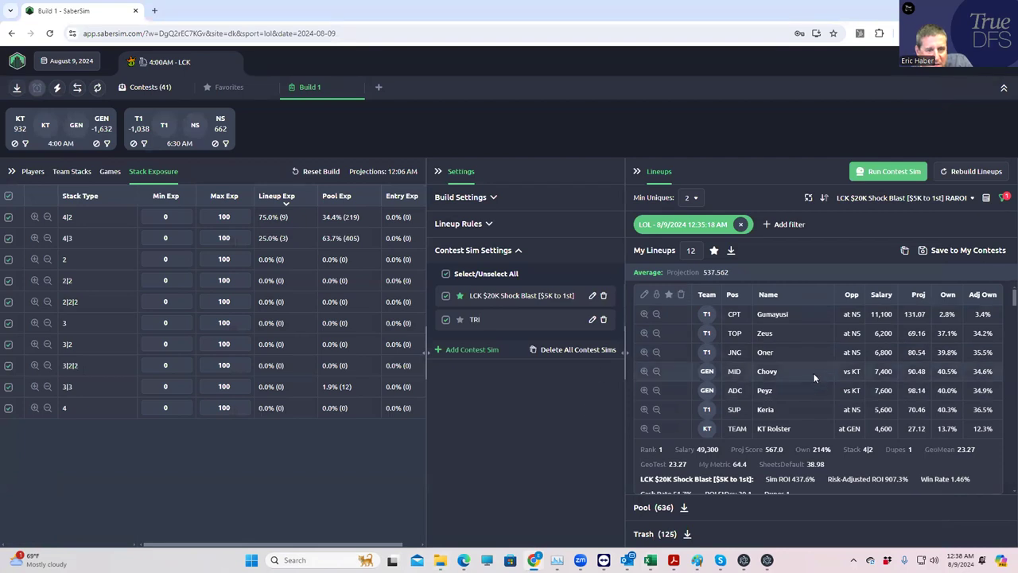
Close the contest saving dialog without saving and download the 12 filtered lineups instead.
click(925, 253)
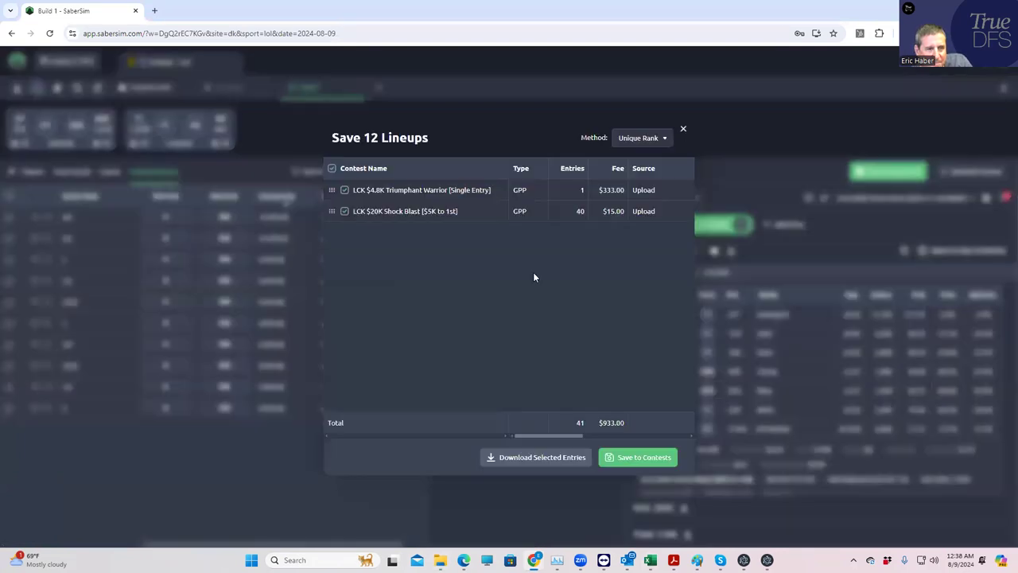
click(682, 129)
click(731, 253)
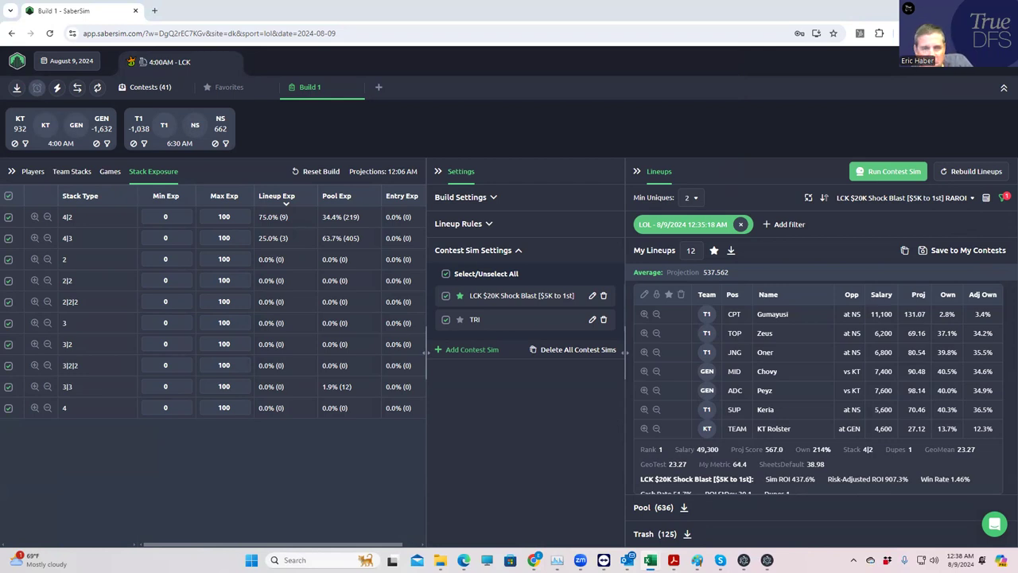
Paste the copied player IDs at A37 of RemoveDupes in the DupeTest1 v3 workbook and run Remove Duplicate Lineups.
key(alt+Tab)
click(237, 300)
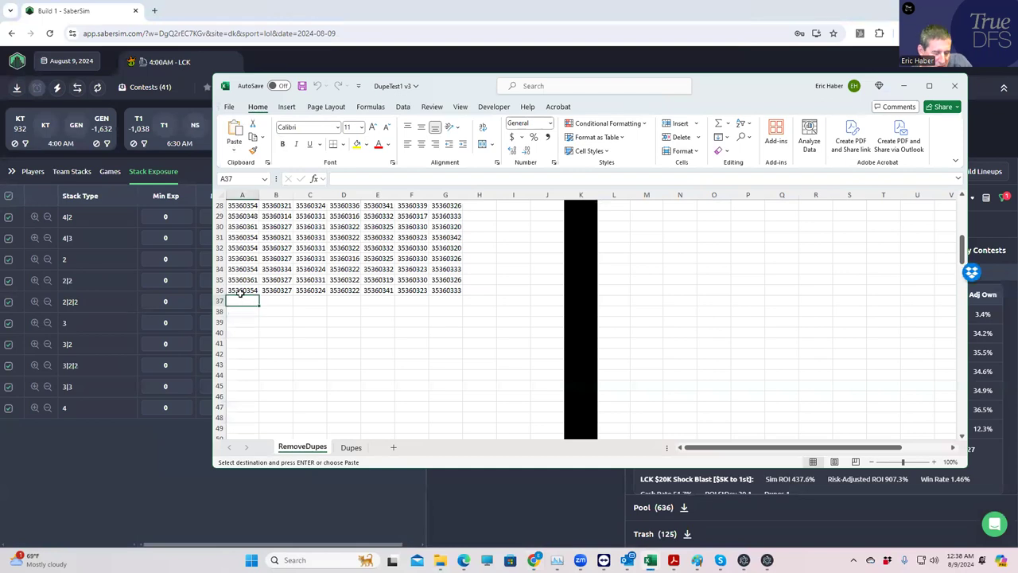
key(ctrl+v)
drag(963, 249, 962, 203)
click(651, 223)
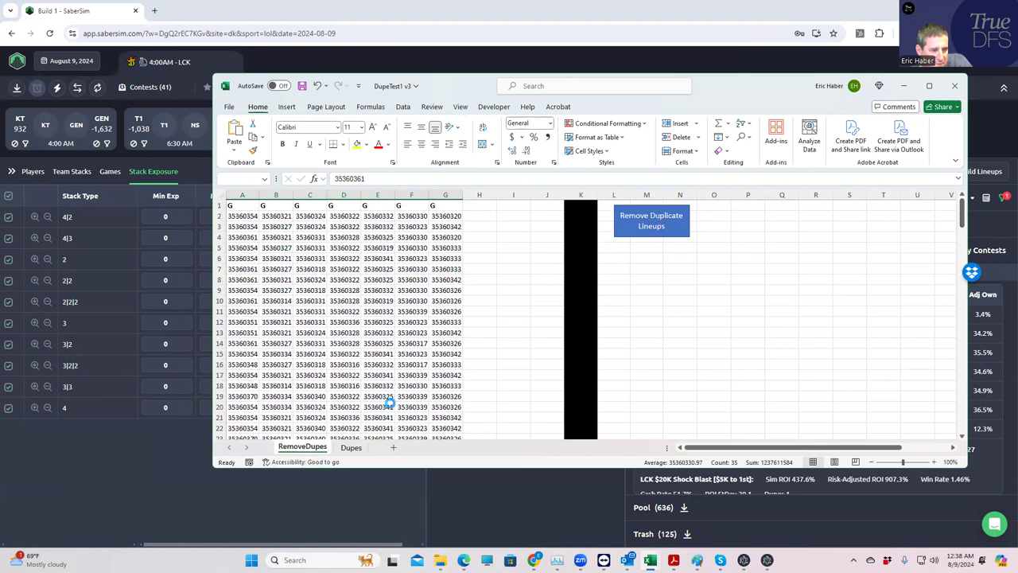
Check the Dupes sheet and the end of the remaining lineups on RemoveDupes, and minimize the workbook.
click(351, 447)
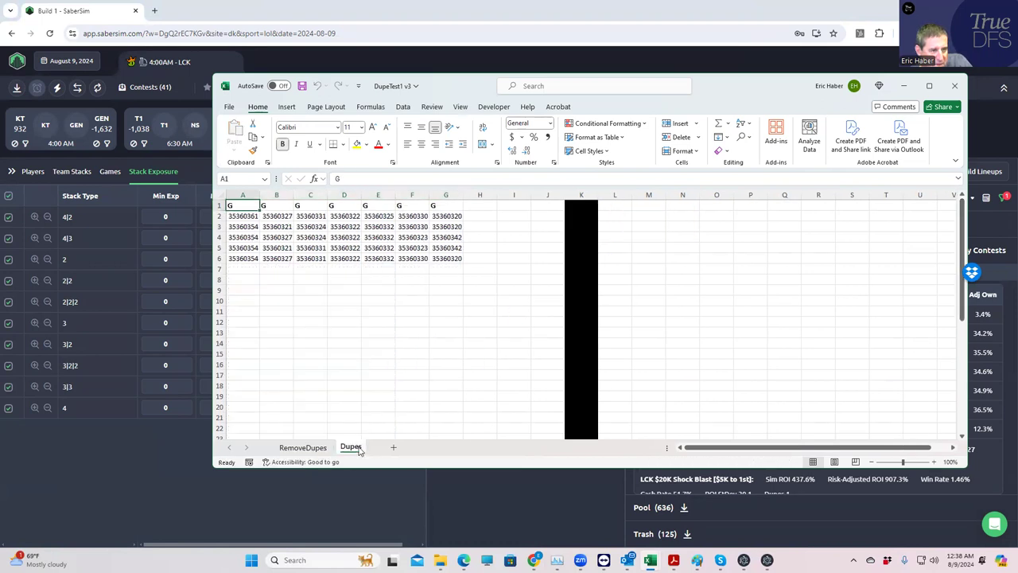
click(304, 447)
scroll(454, 390, down, 9)
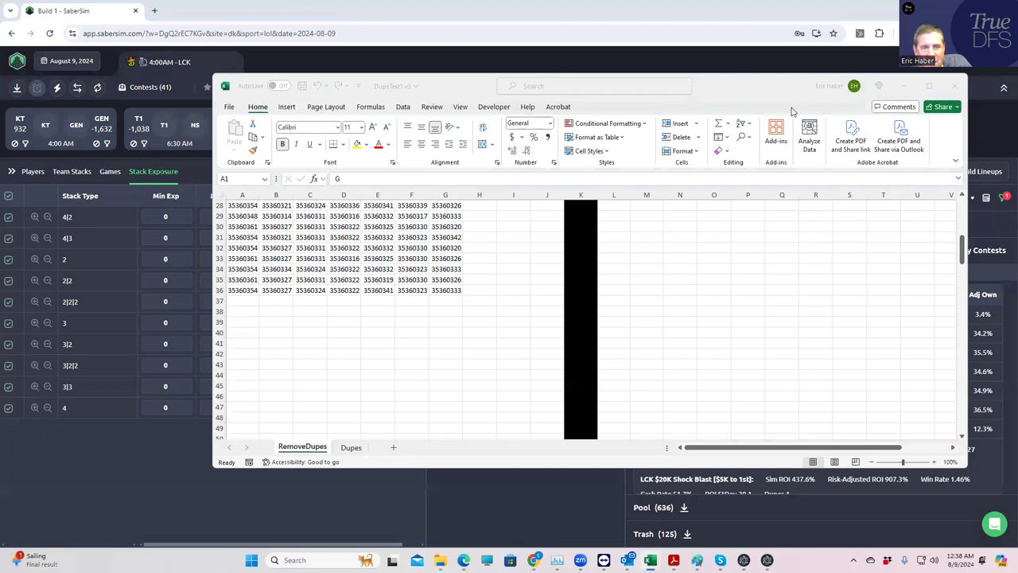
click(751, 88)
click(903, 85)
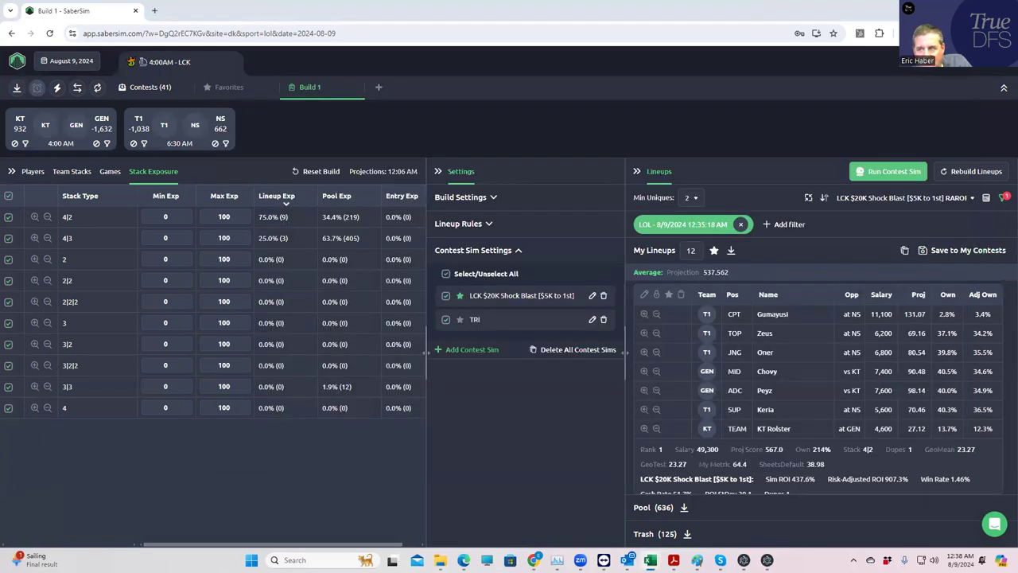
Paste the copied player IDs of all 12 lineups at A37 of RemoveDupes, and remove and review the duplicates.
key(alt+Tab)
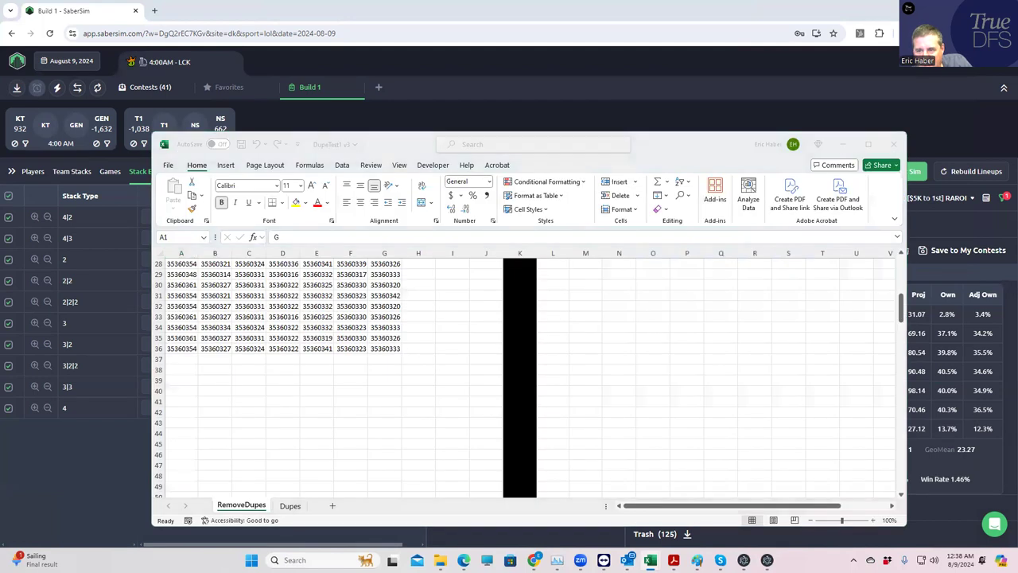
key(ctrl+c)
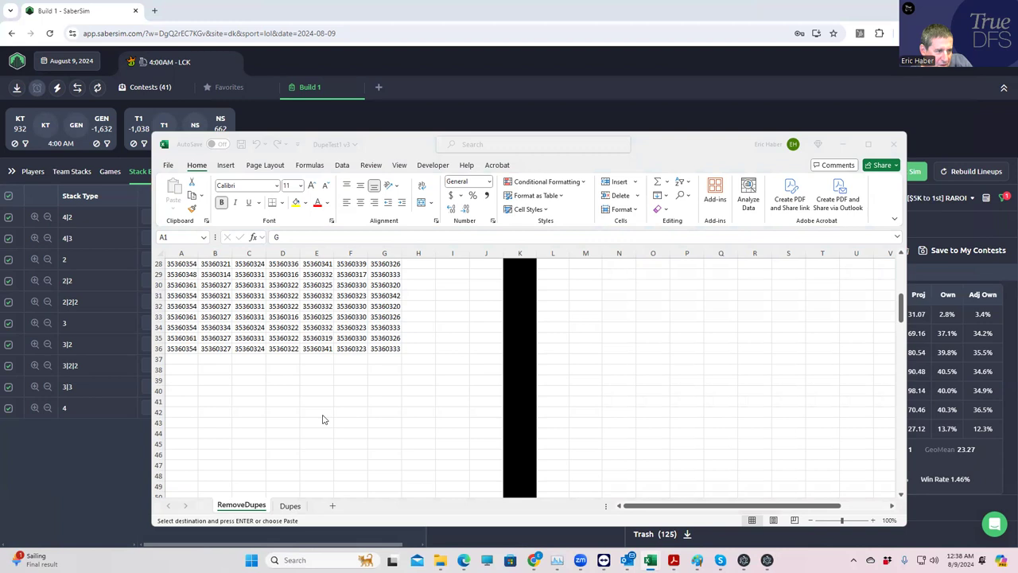
click(185, 359)
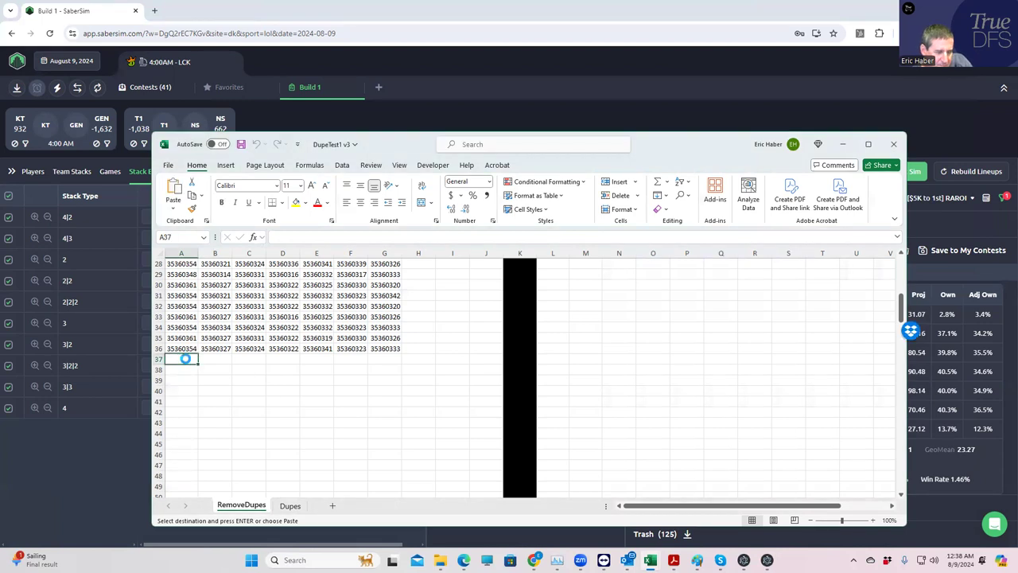
key(ctrl+v)
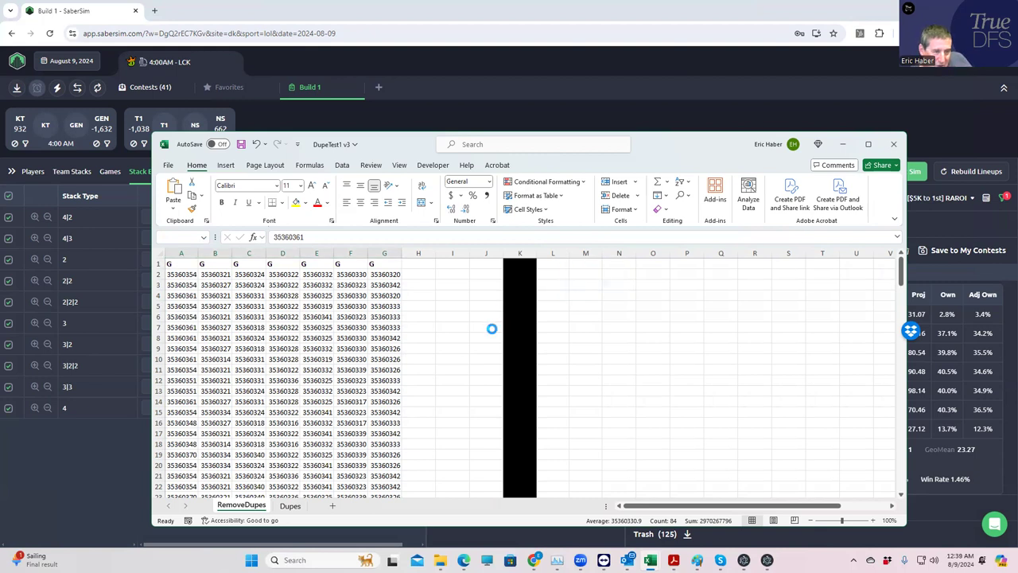
scroll(473, 345, down, 4)
click(288, 506)
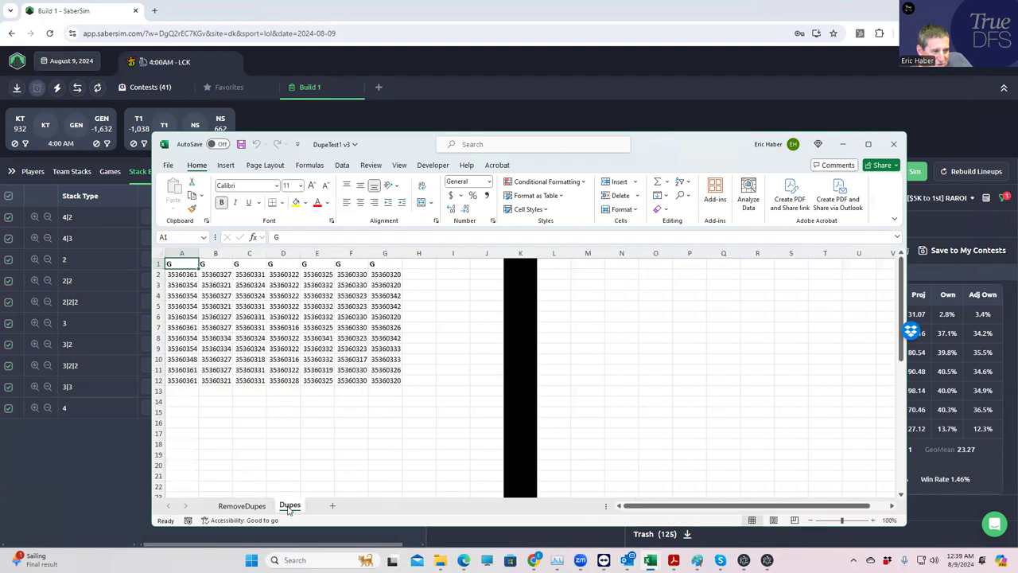
click(243, 506)
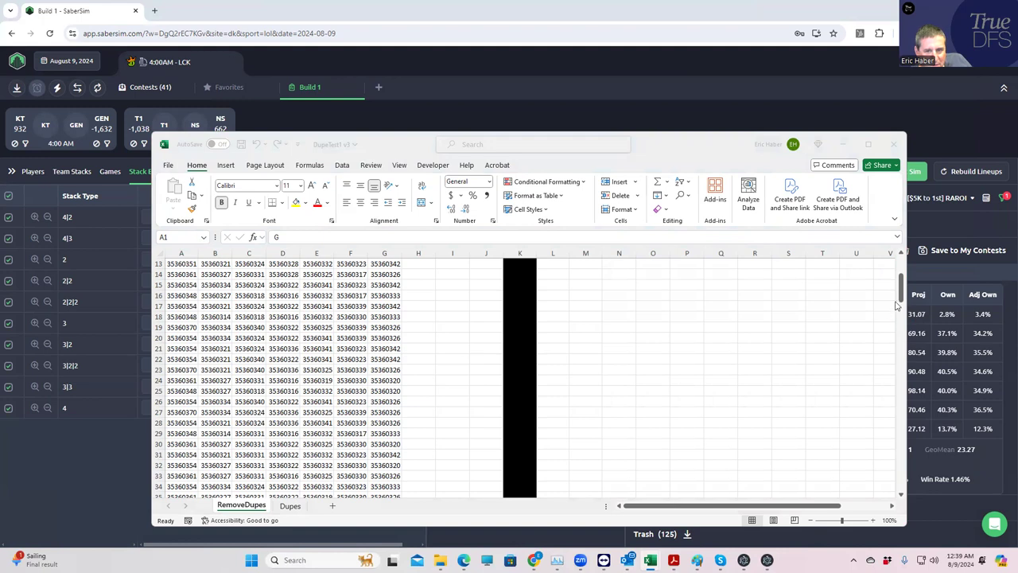
Select the deduplicated lineups' player IDs in A2:G37 on the RemoveDupes sheet.
mouse_move(902, 296)
mouse_down()
mouse_move(897, 253)
mouse_move(886, 466)
mouse_move(890, 280)
mouse_up()
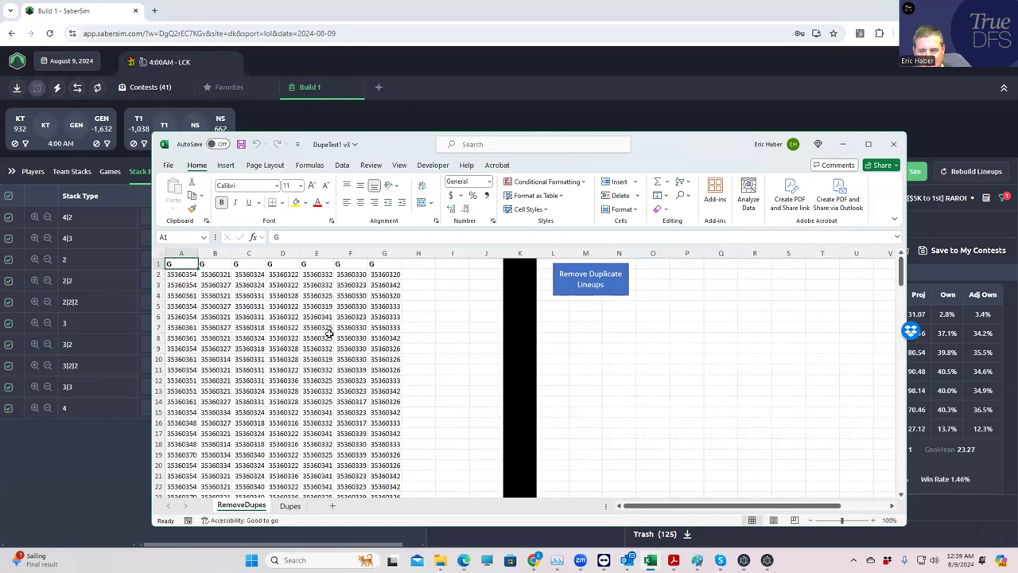
click(303, 329)
drag(181, 273, 385, 474)
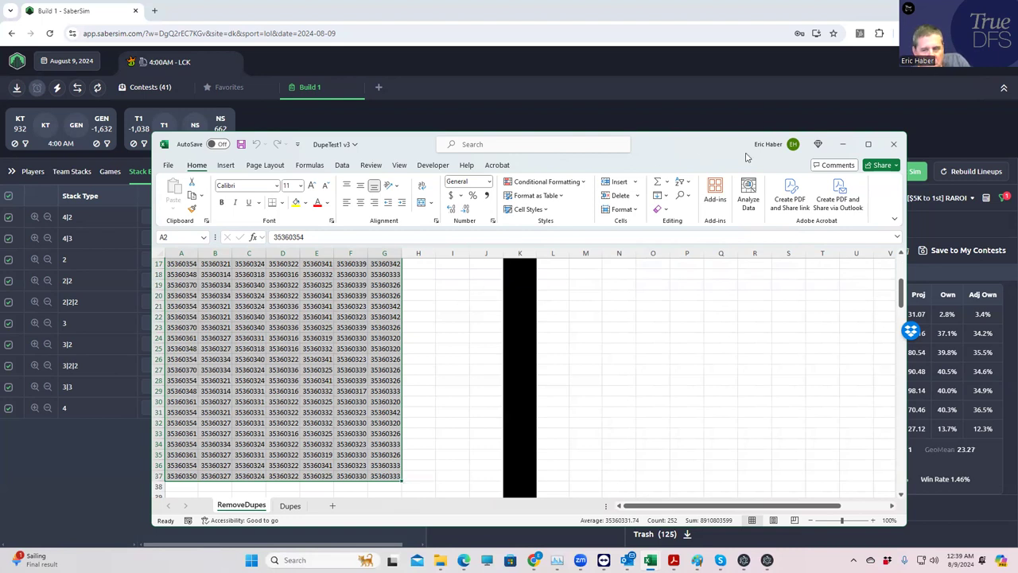
Minimize the workbook, remove the saved LOL 8/9/2024 12:35:18 AM lineup filter in SaberSim and set Min Uniques to 1.
click(843, 144)
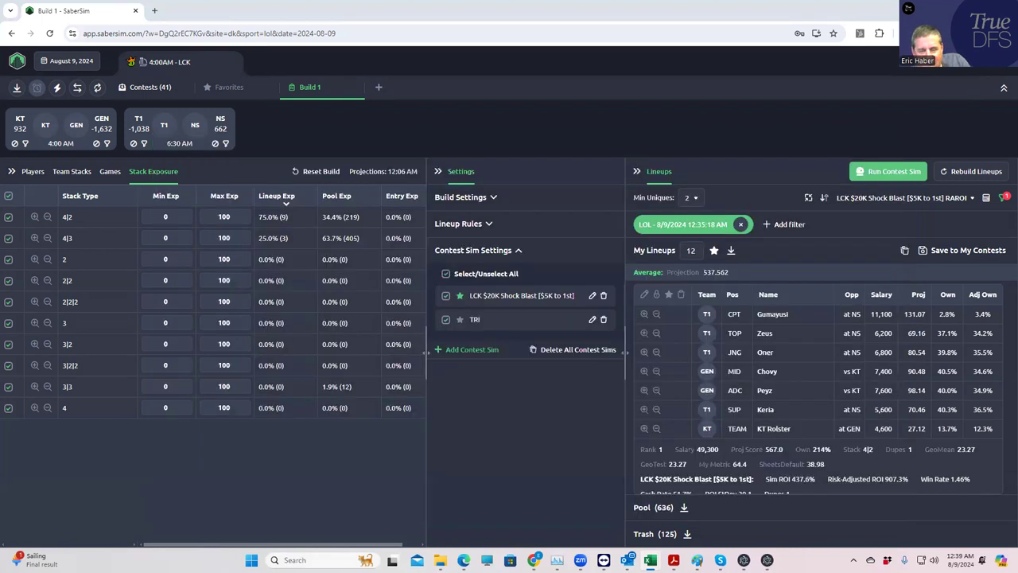
click(741, 225)
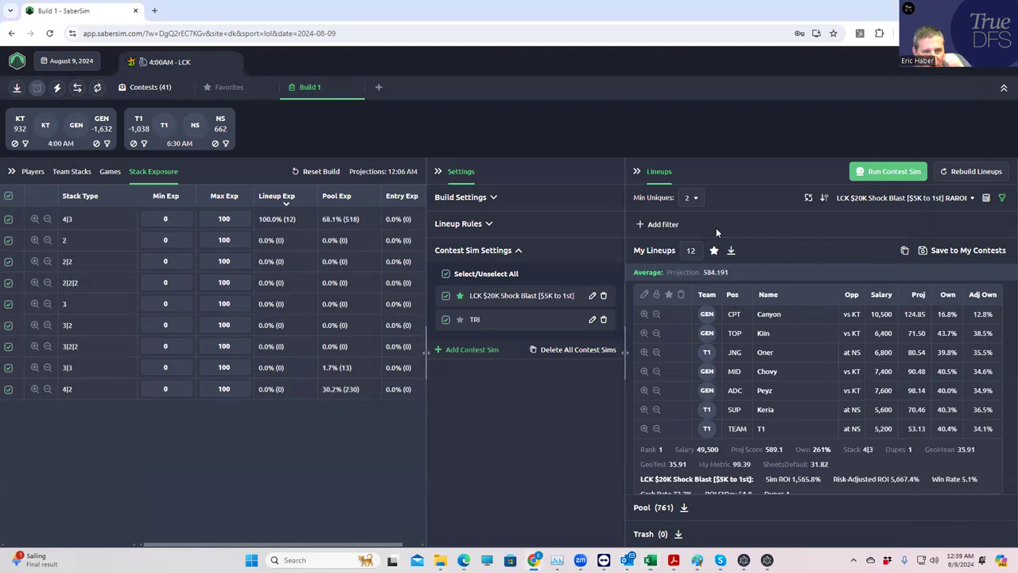
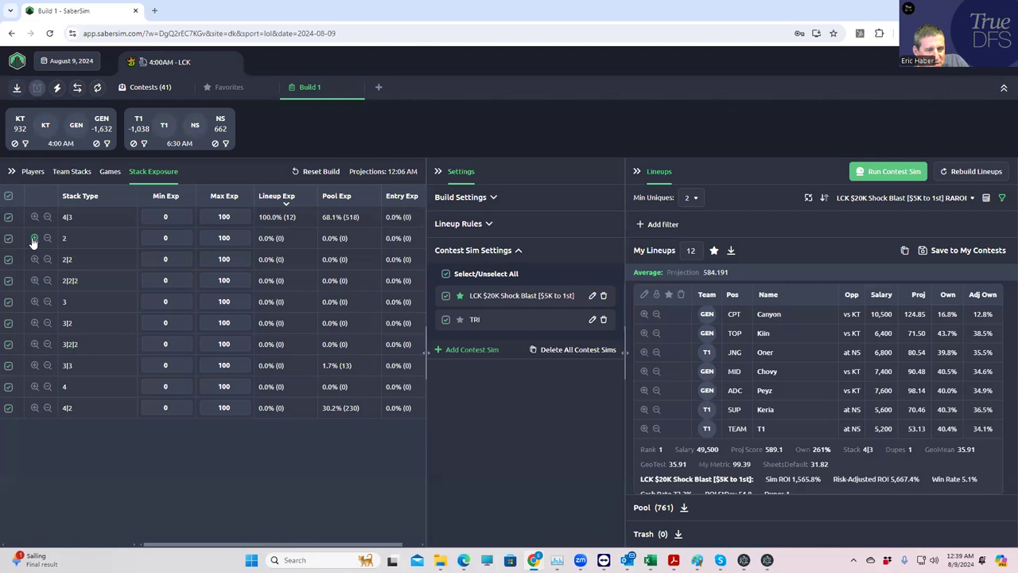
click(34, 238)
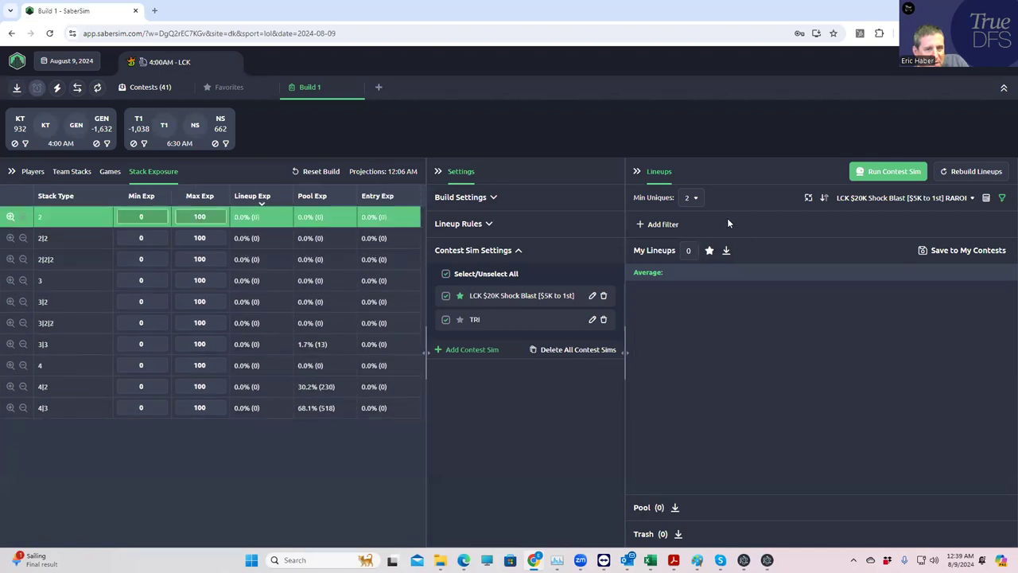
click(696, 199)
click(694, 224)
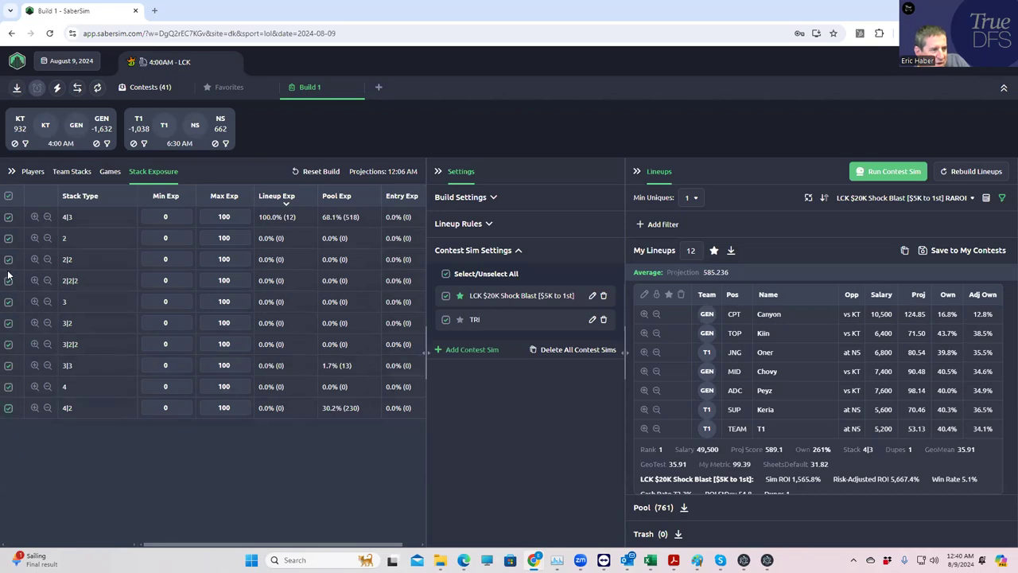
Isolate the 3|2|2 stack type and then the 4|2 stack type to check their lineups in Stack Exposure.
click(34, 343)
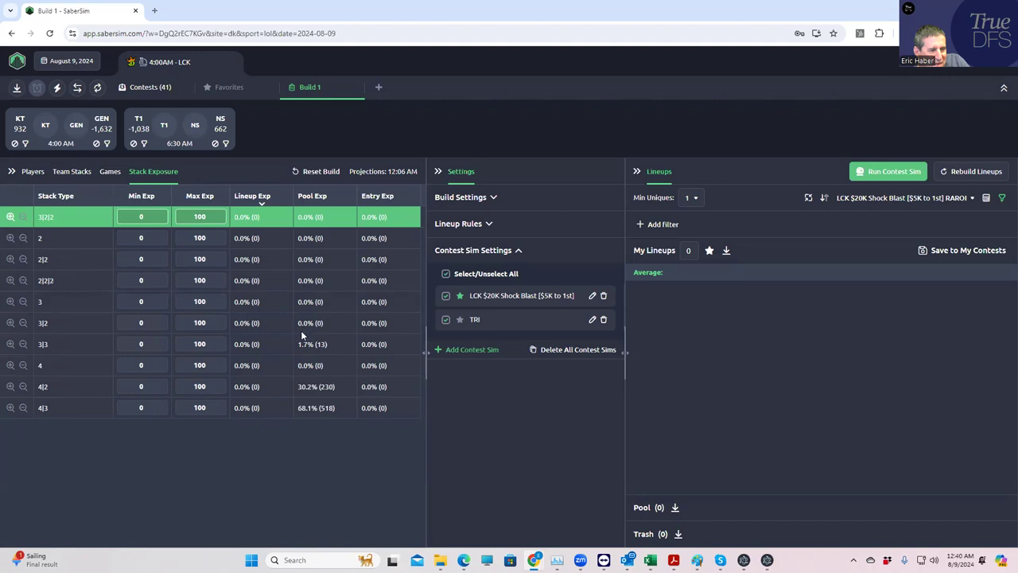
click(11, 217)
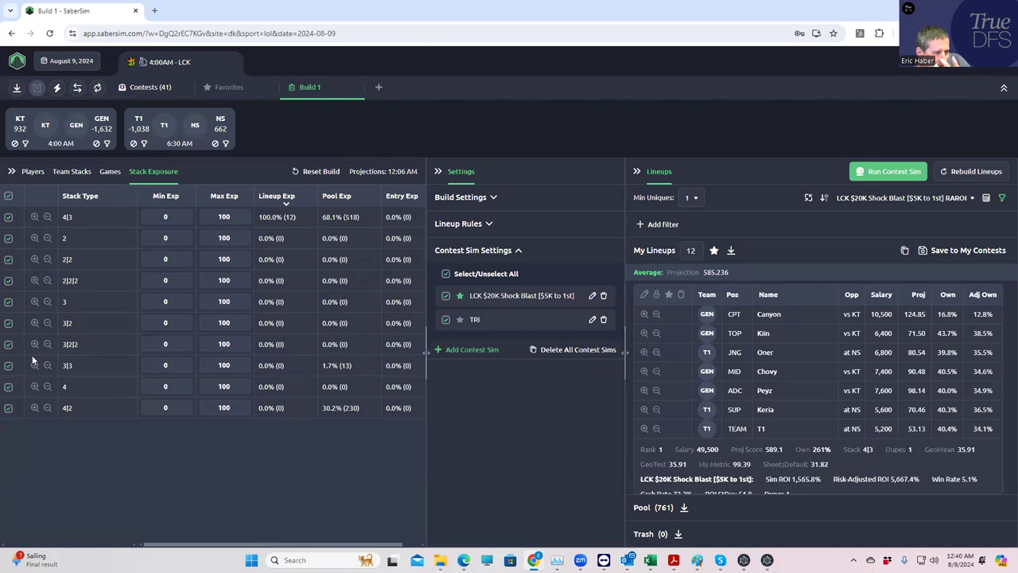
click(35, 408)
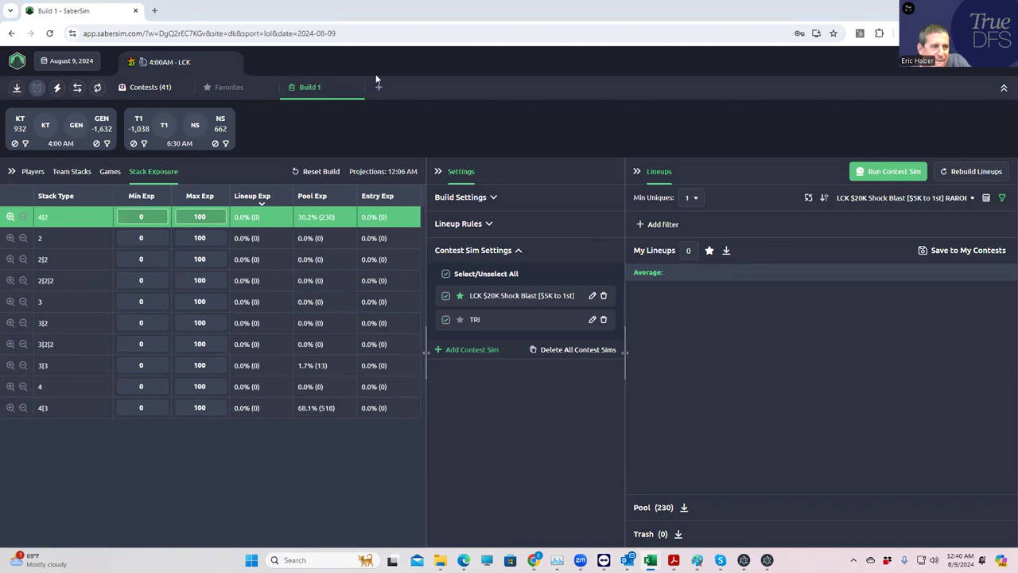
Switch to the DraftKings My Lineups window, maximize it and reload the list of upcoming lineups.
key(super+d)
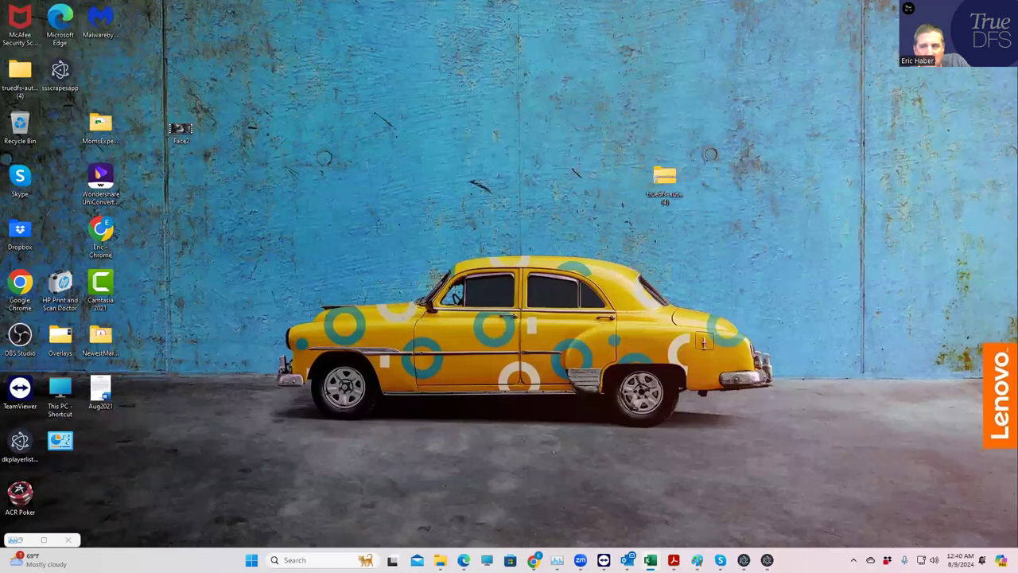
click(533, 560)
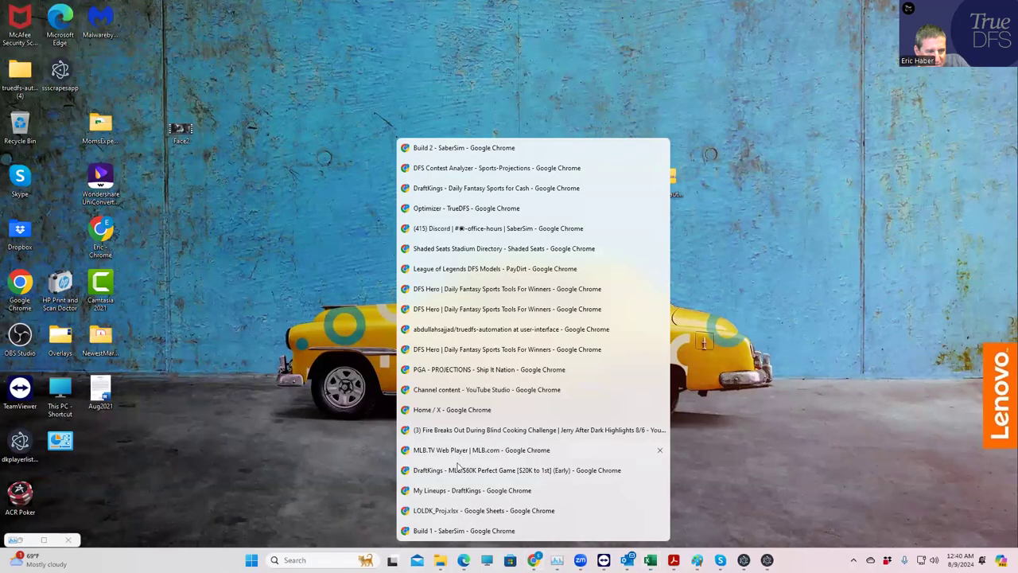
click(461, 510)
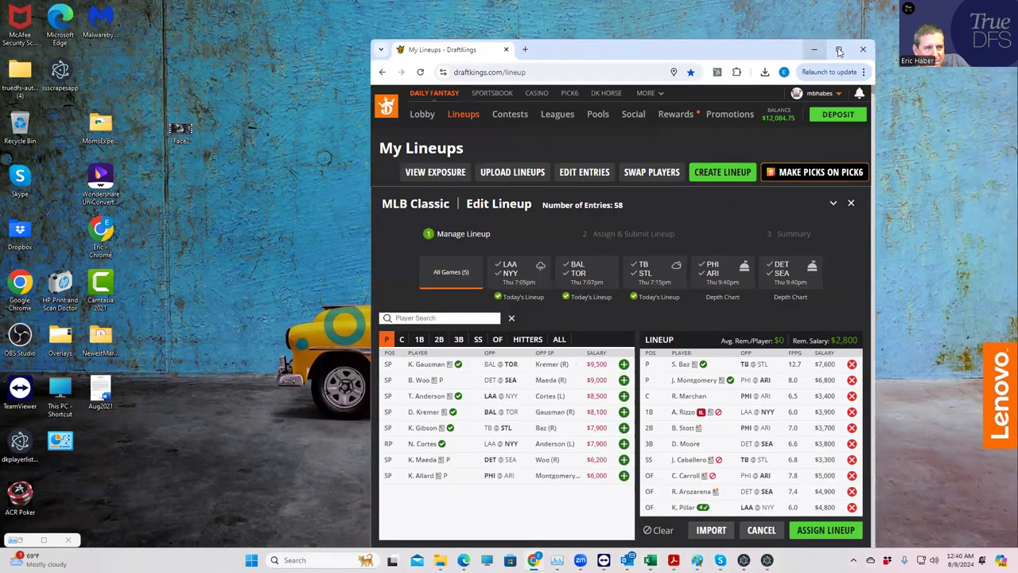
click(839, 50)
click(287, 75)
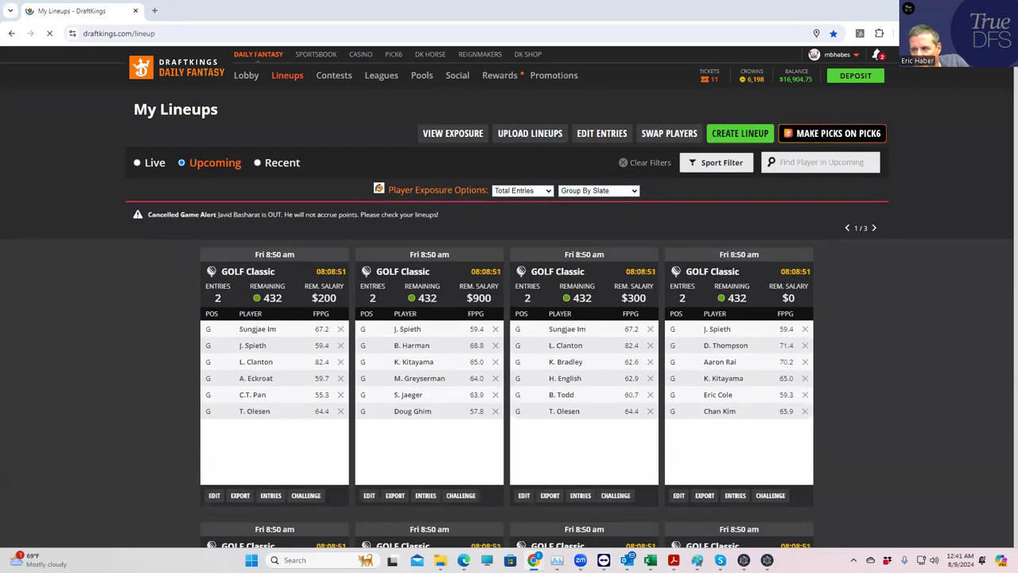
Download the LOL Classic entries for the 08/09 4:00 am LCK slate from Edit Entries and open the DKEntries file.
click(589, 134)
click(255, 263)
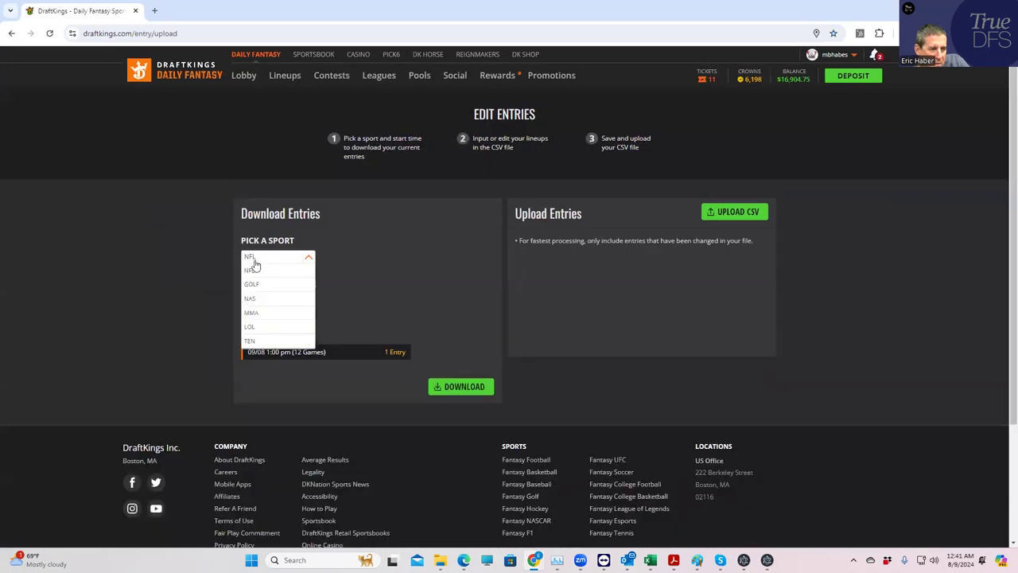
click(257, 340)
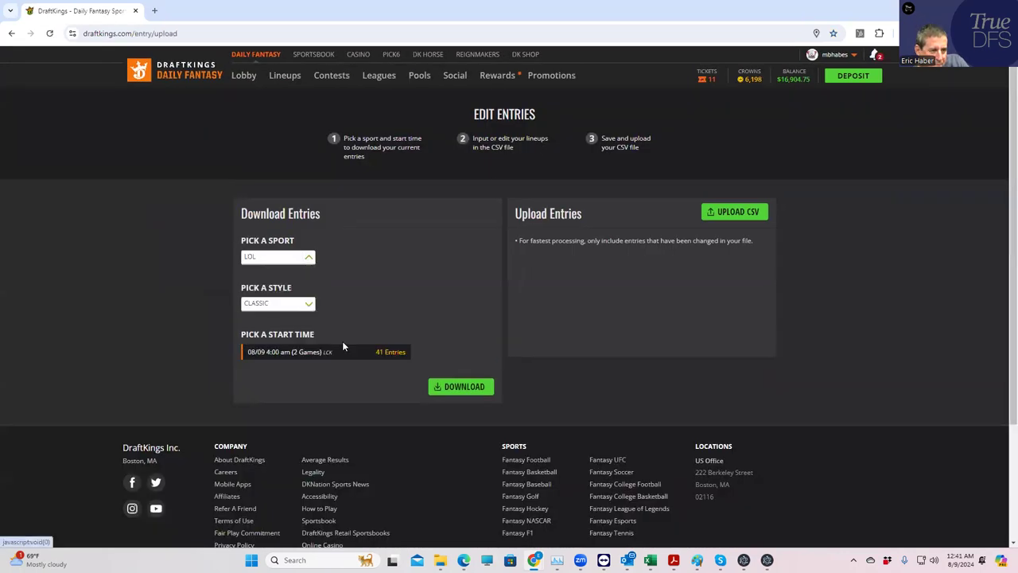
click(450, 388)
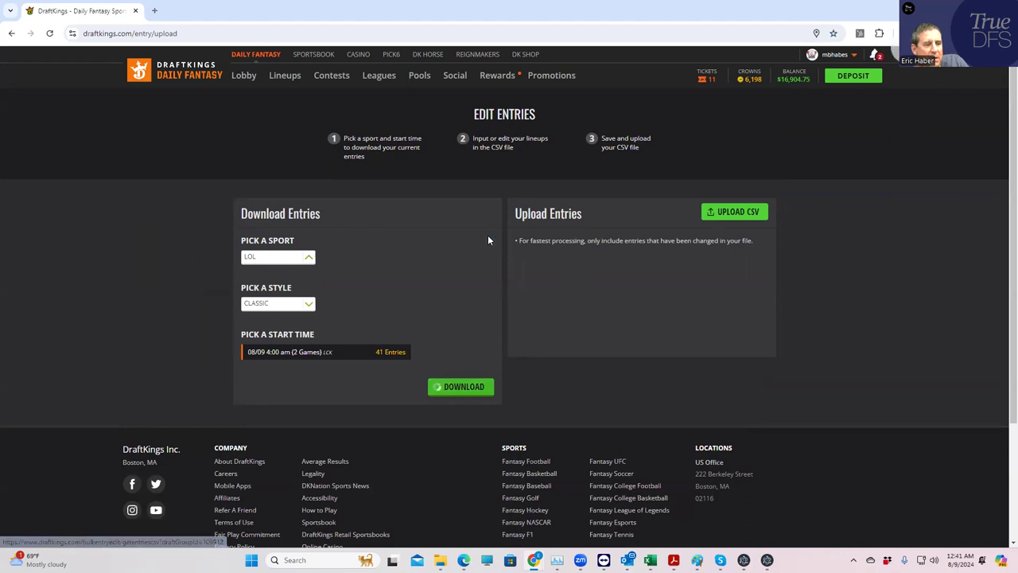
click(804, 70)
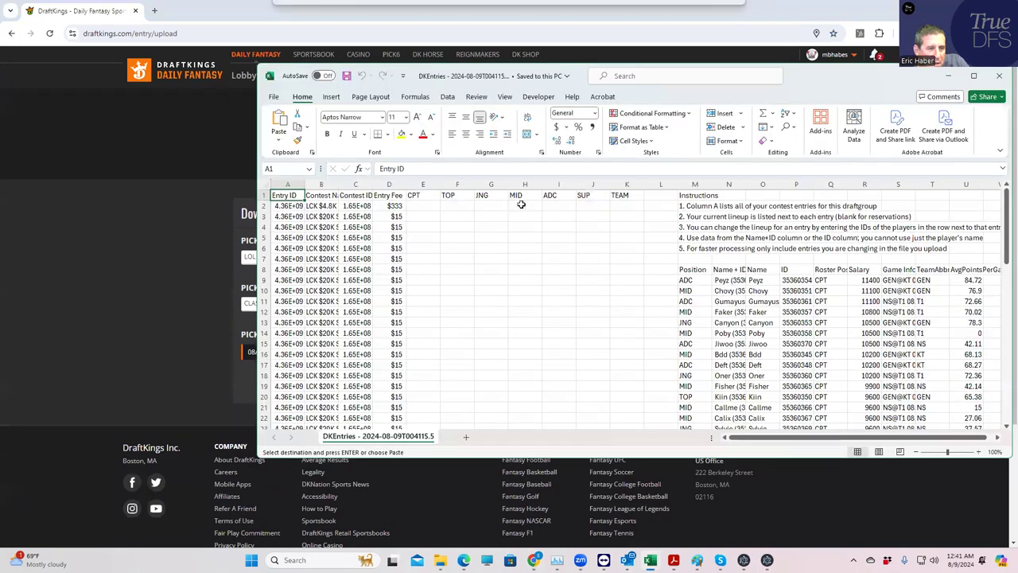
Paste the copied lineups at E3 of the DKEntries file and repeat the first five, E3:K7, at E39.
click(428, 216)
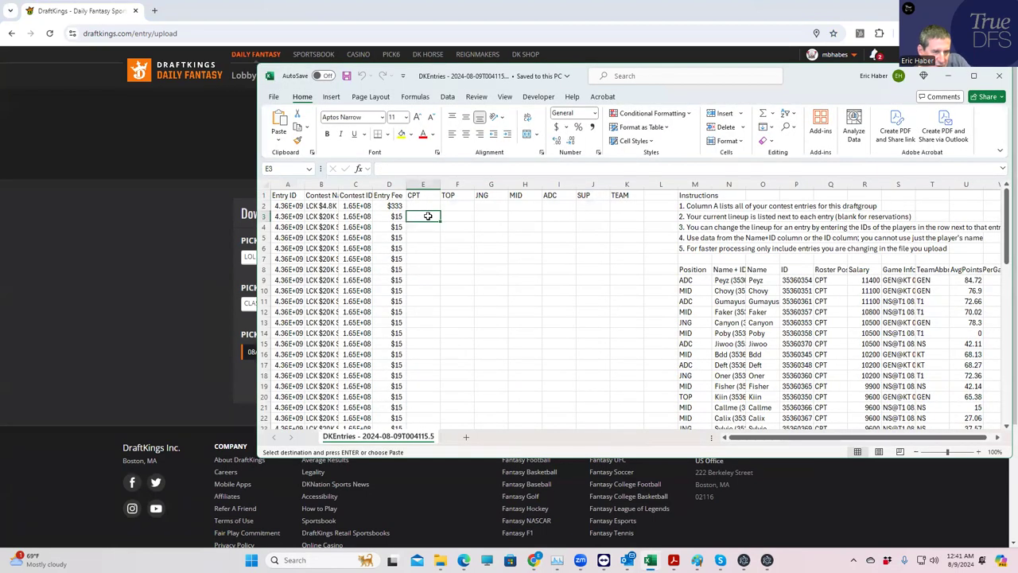
key(ctrl+v)
drag(423, 216, 637, 263)
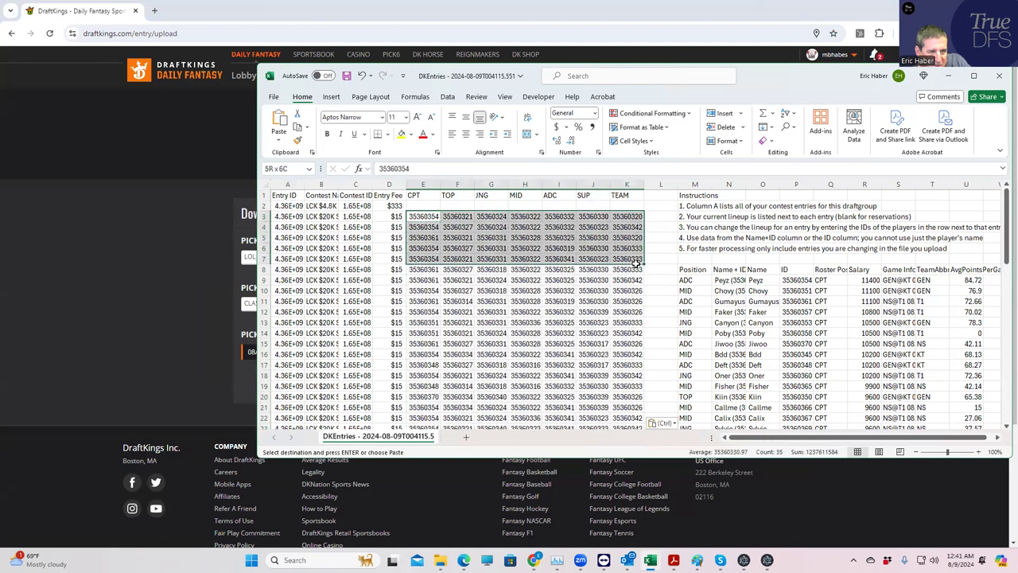
key(ctrl+c)
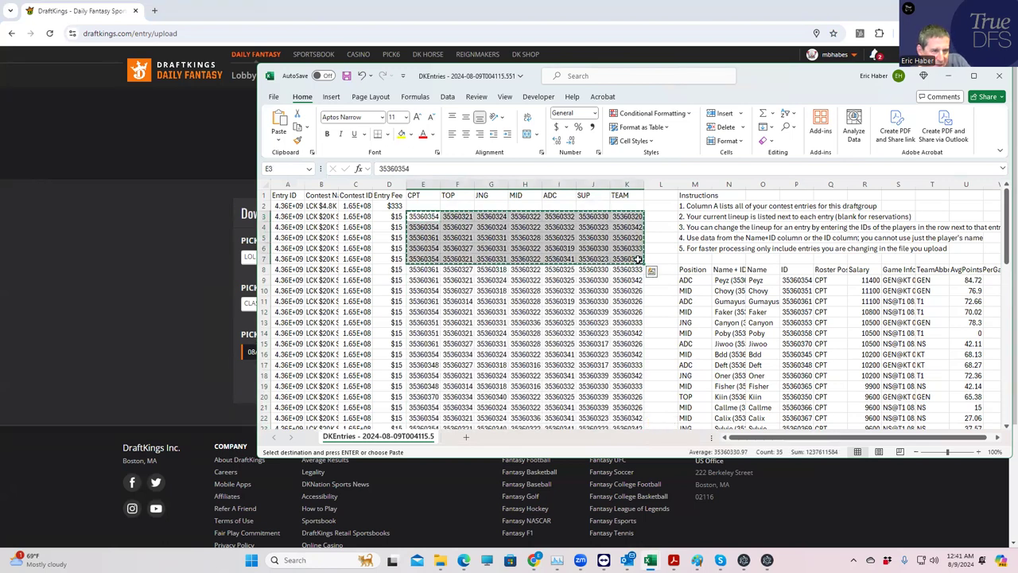
scroll(552, 307, down, 7)
click(421, 374)
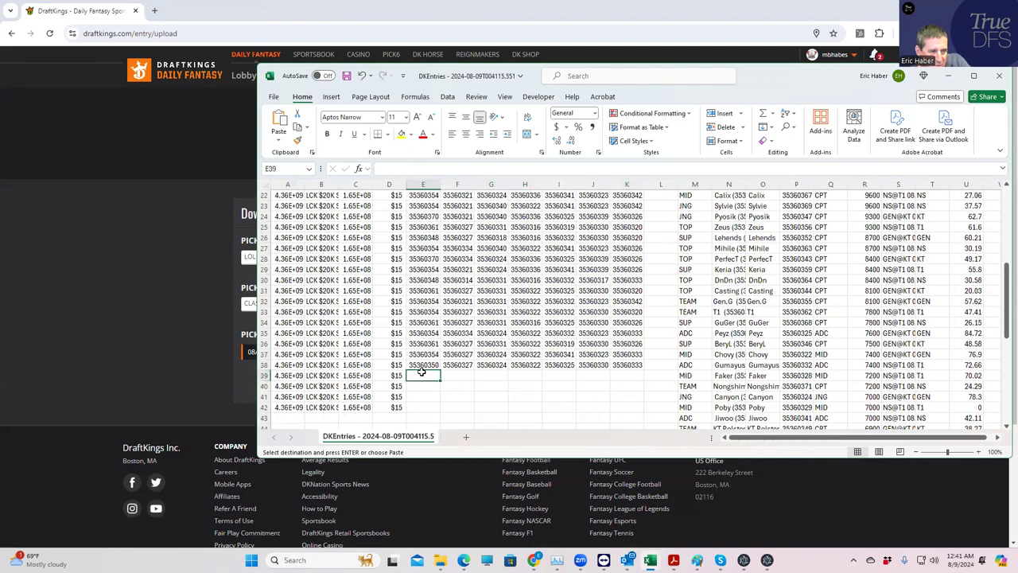
key(ctrl+v)
Clear the surplus lineup in E43:K43, check the pasted lineups from the last rows to the first, and minimize the file.
drag(429, 417, 627, 416)
key(Escape)
click(625, 412)
scroll(557, 320, up, 1)
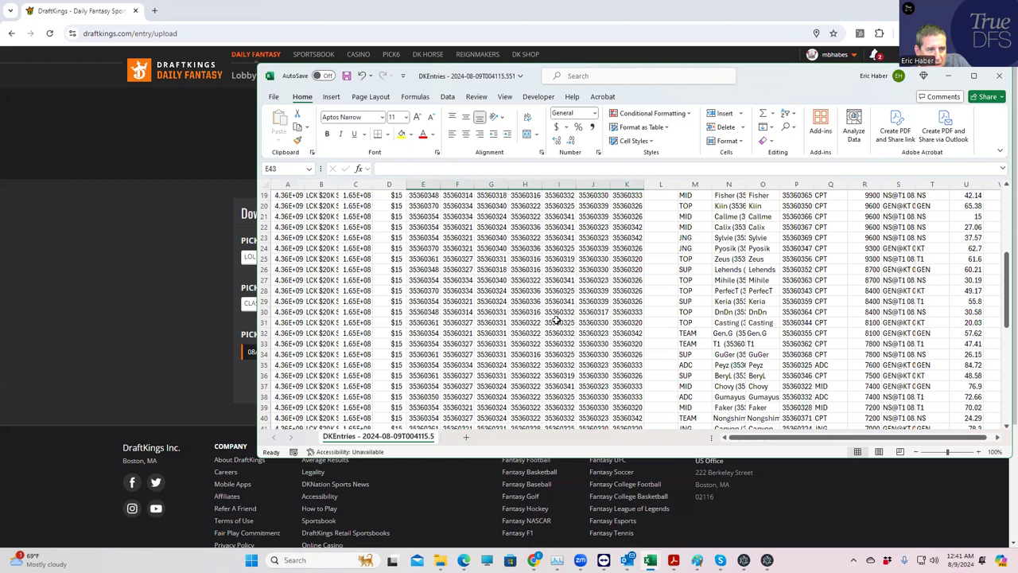
click(557, 321)
scroll(551, 240, up, 5)
scroll(552, 240, up, 1)
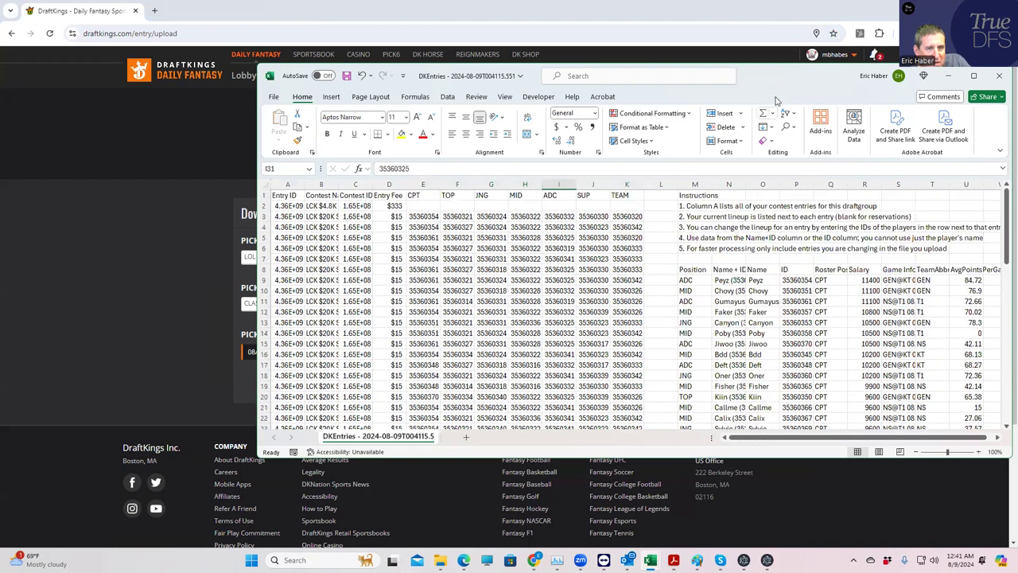
click(948, 76)
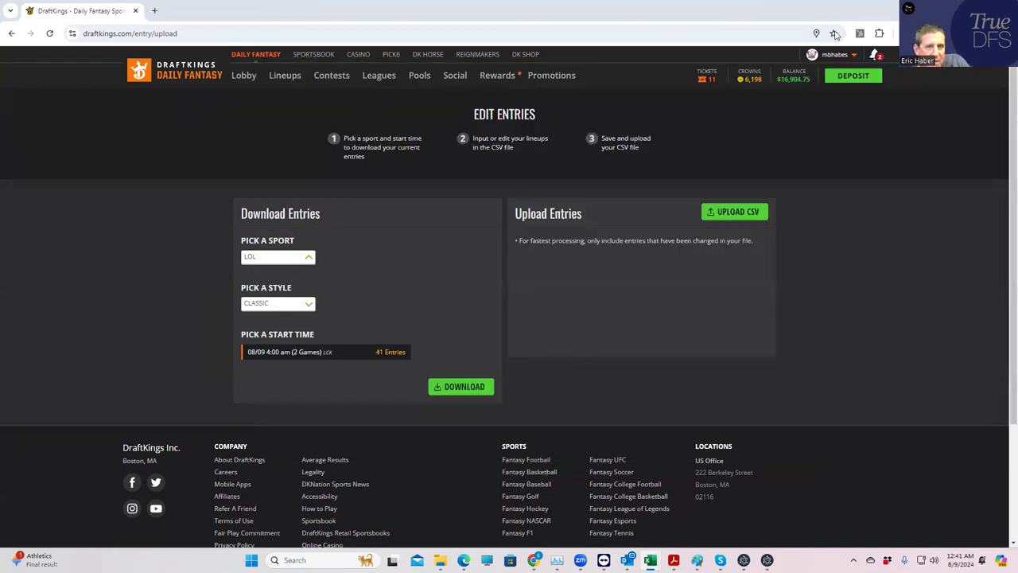
Switch to the SaberSim Build 1 window, rank the lineups by TRI RAROI and clear the 4|2 stack isolation.
key(super+d)
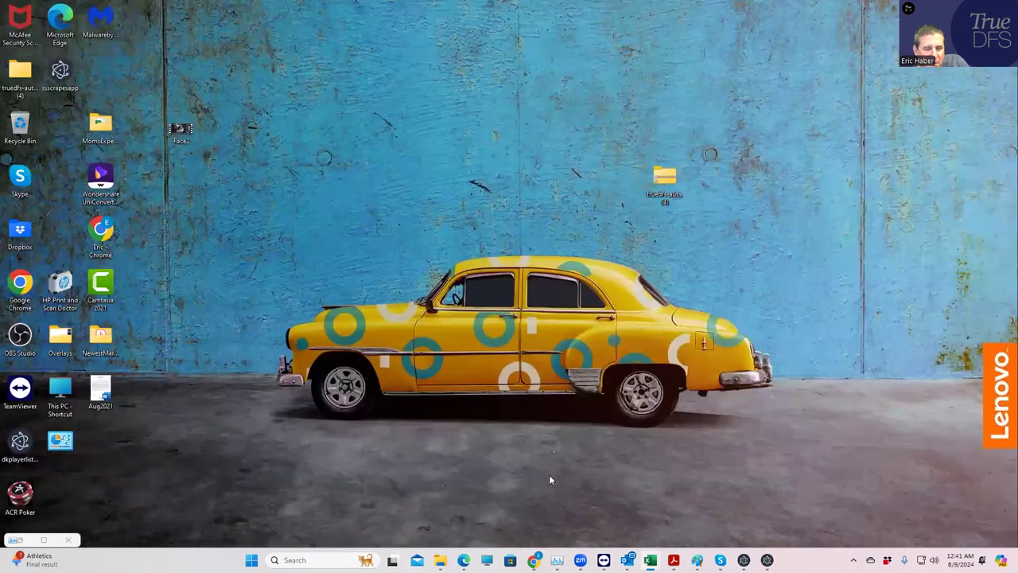
mouse_move(533, 560)
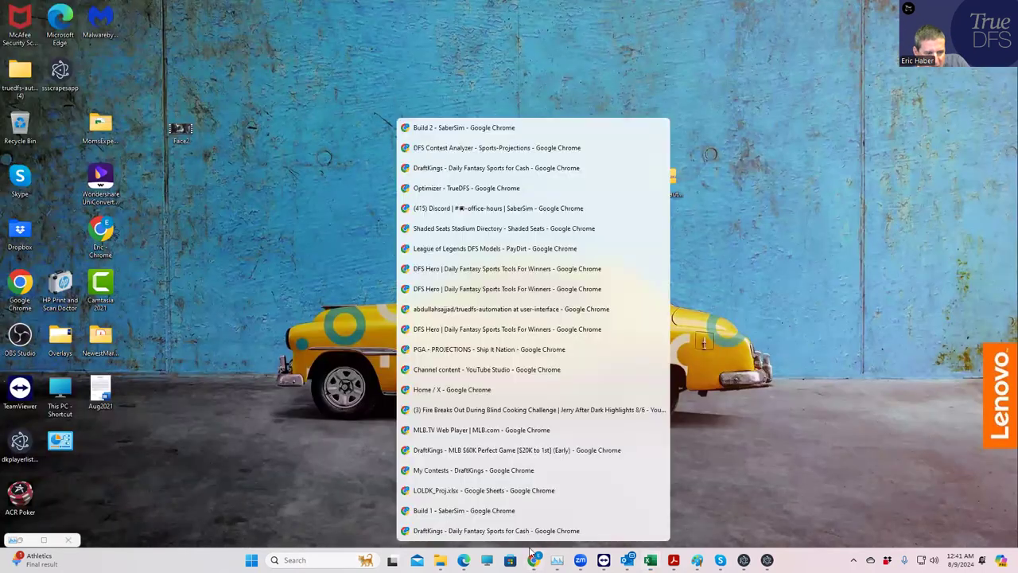
click(480, 511)
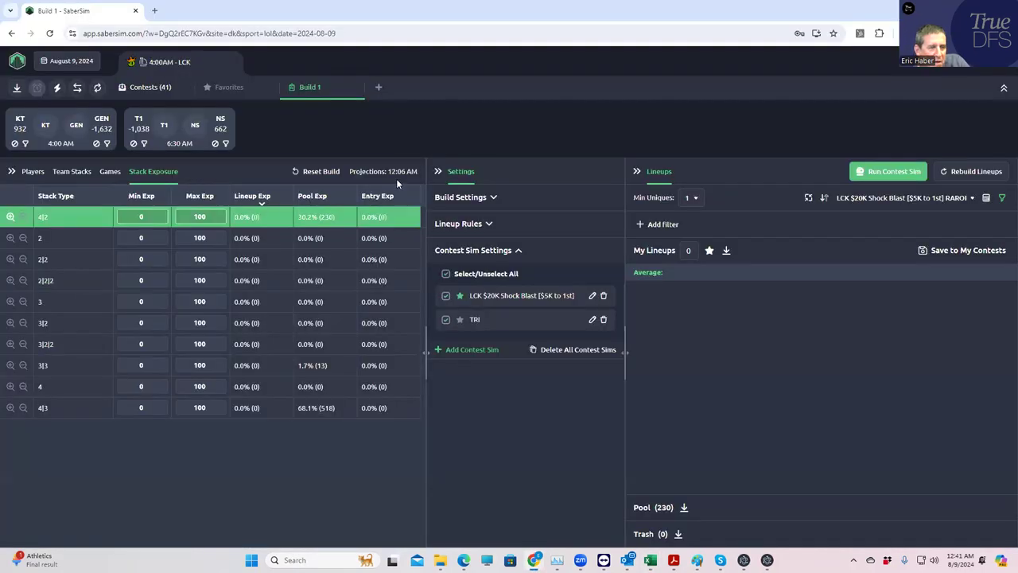
click(910, 199)
click(866, 285)
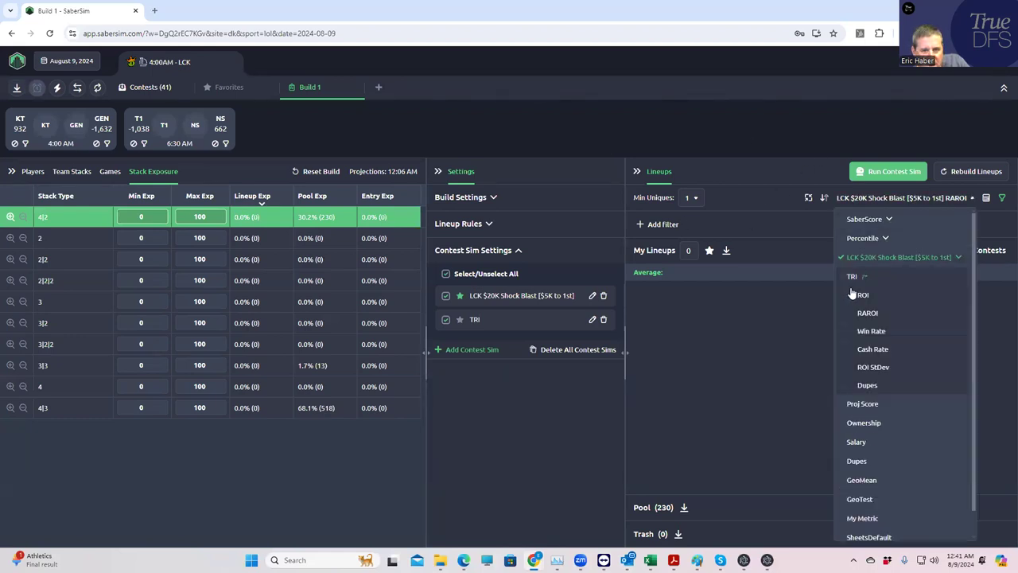
click(854, 313)
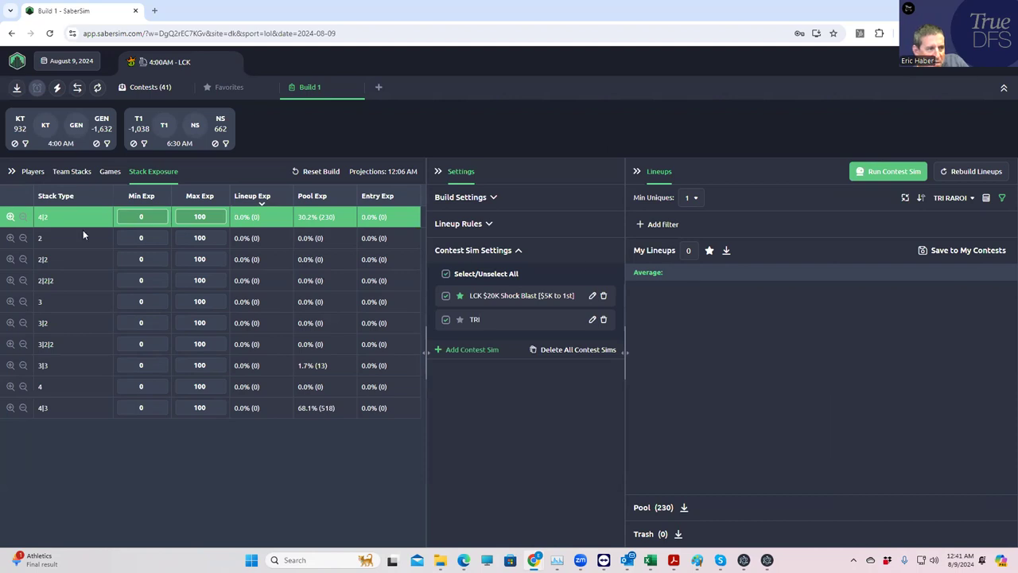
click(10, 218)
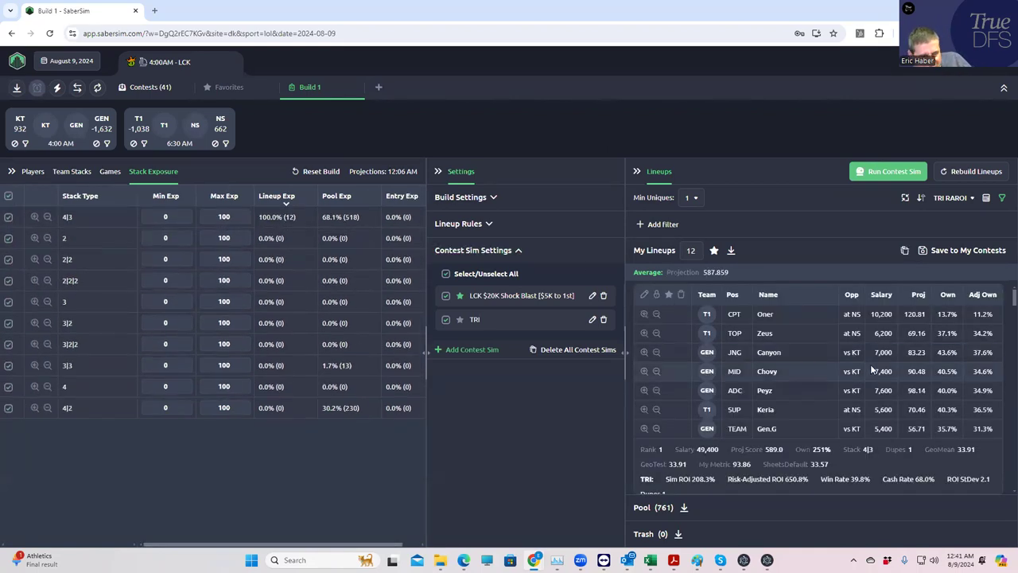
Examine the players, GeoMean and TRI sim results of the lineups ranked highest by TRI RAROI.
scroll(846, 371, down, 2)
scroll(846, 371, up, 2)
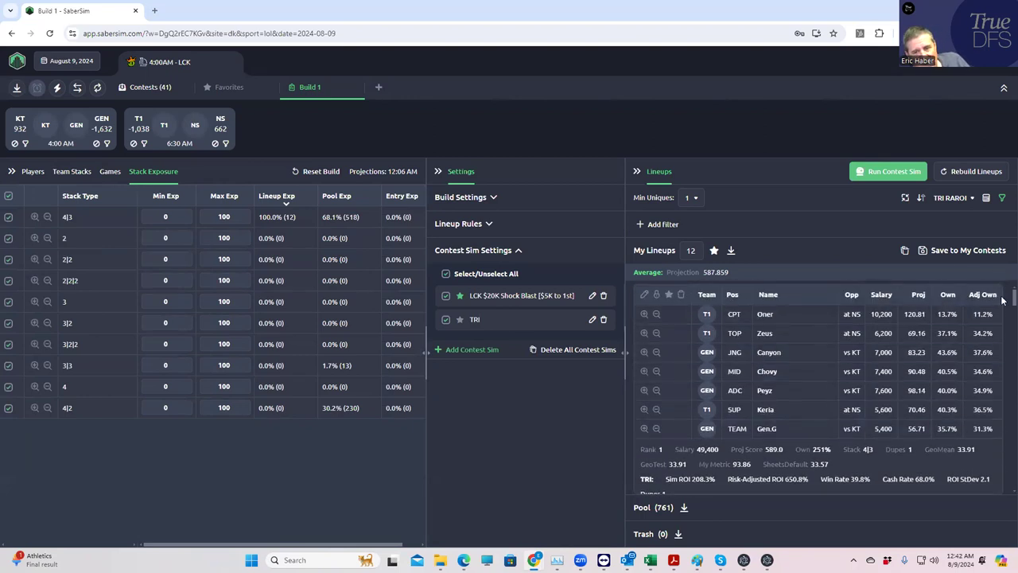
scroll(1003, 299, down, 3)
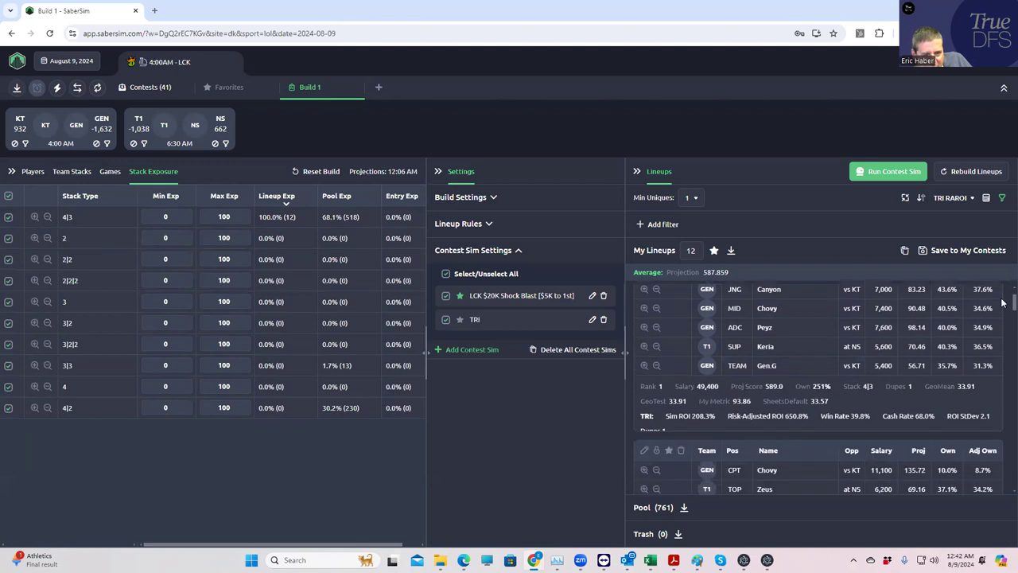
scroll(1003, 303, down, 5)
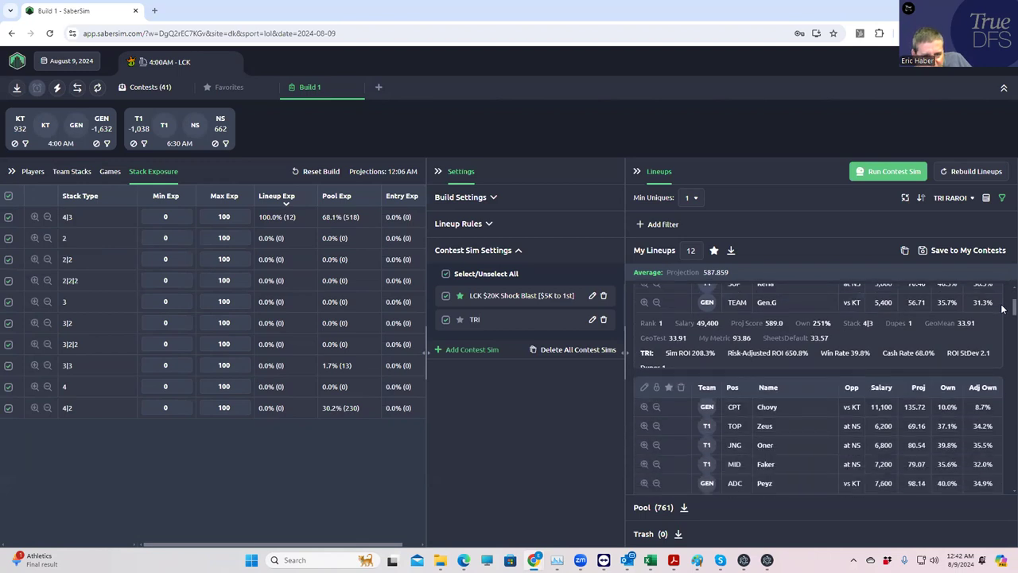
scroll(1003, 316, down, 6)
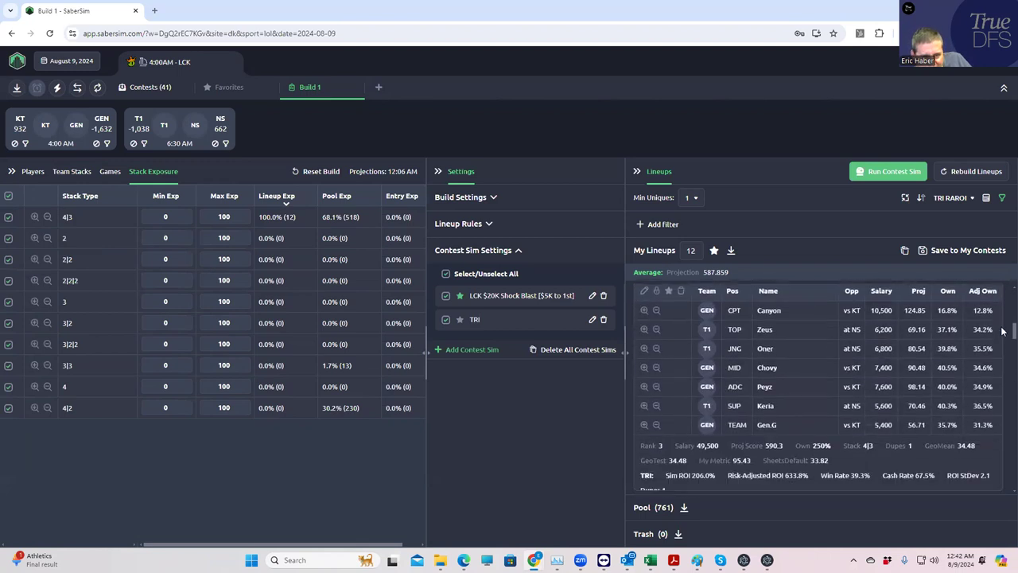
scroll(1003, 336, up, 10)
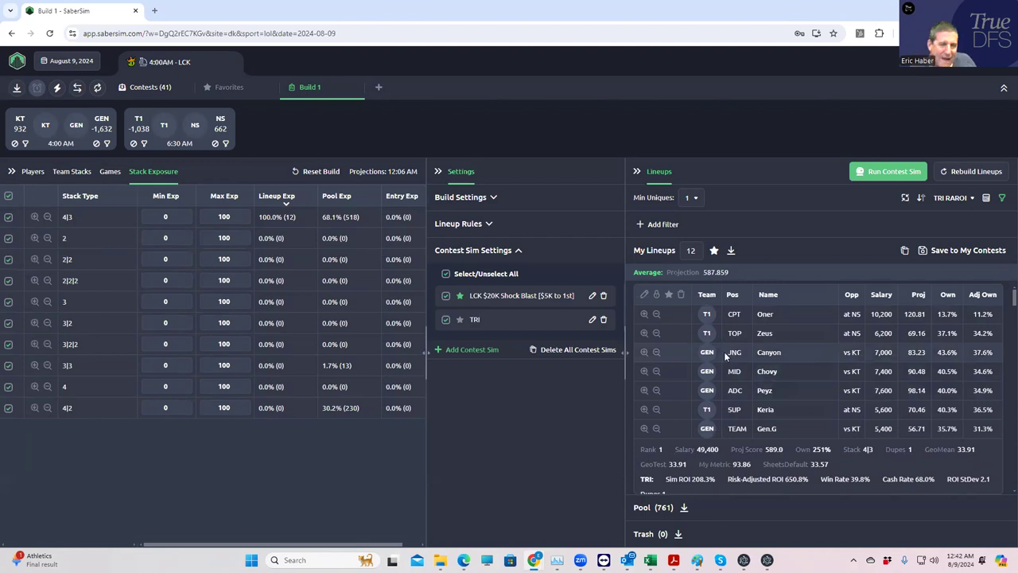
scroll(1002, 300, down, 1)
scroll(1002, 301, down, 3)
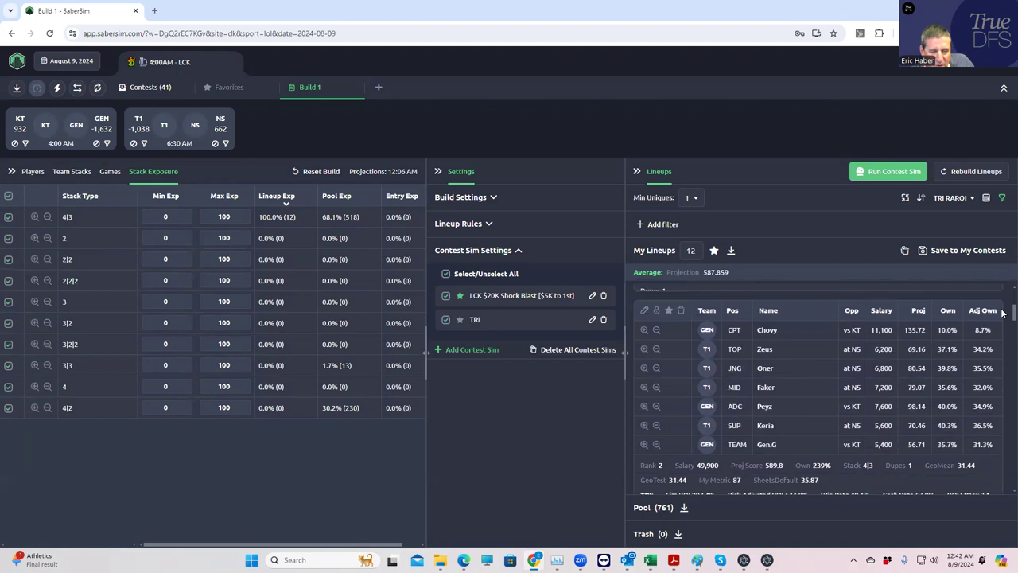
Compare the player combinations, captains and TRI results of the lineups ranked 1 to 4 by TRI RAROI.
scroll(753, 404, up, 1)
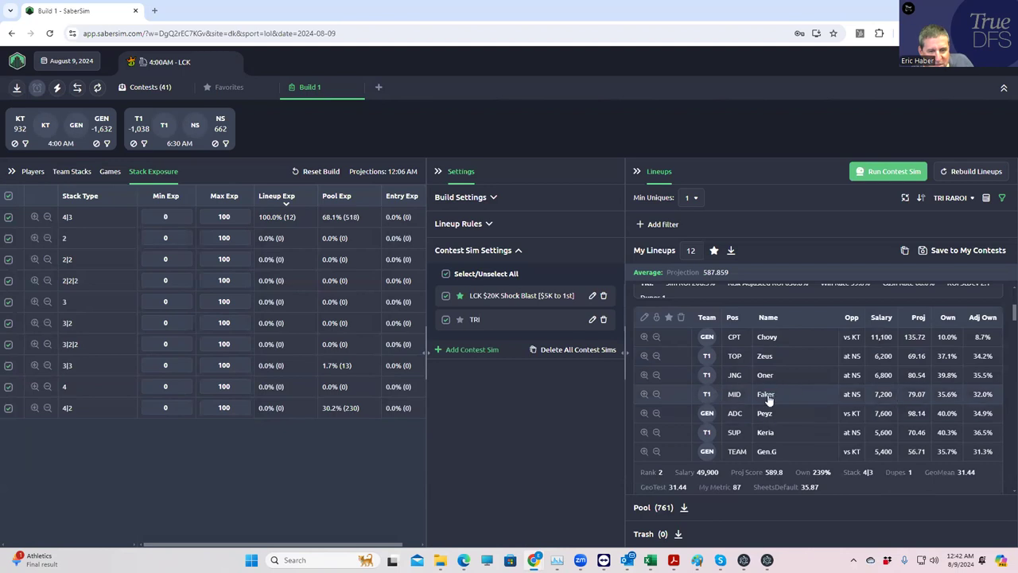
scroll(856, 362, up, 3)
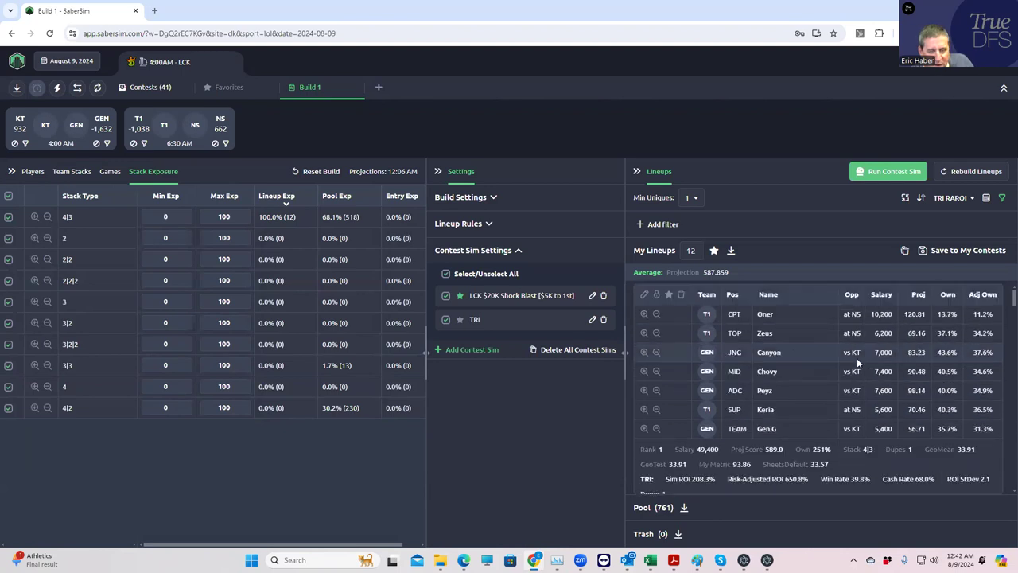
scroll(816, 408, down, 3)
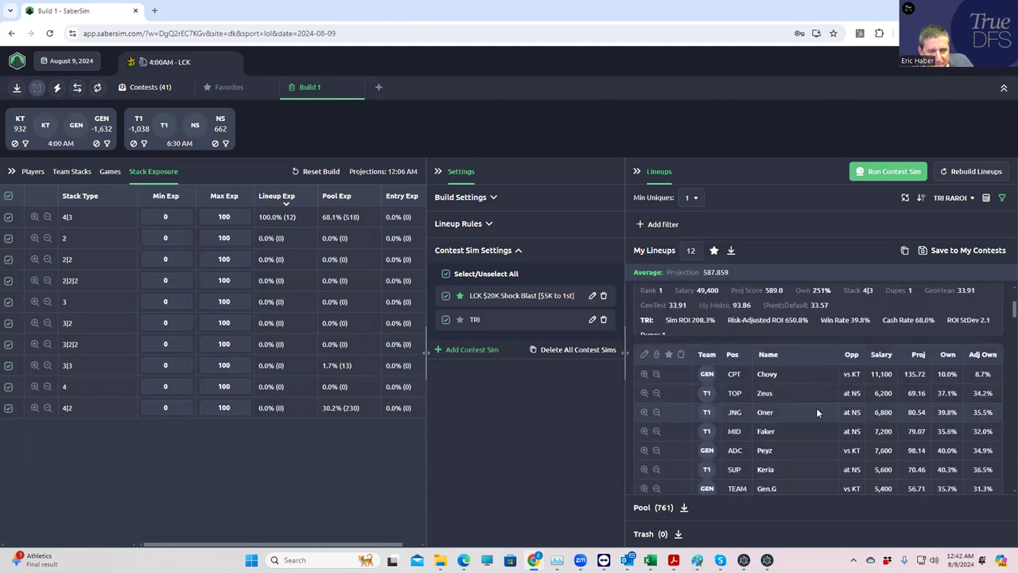
scroll(818, 408, down, 3)
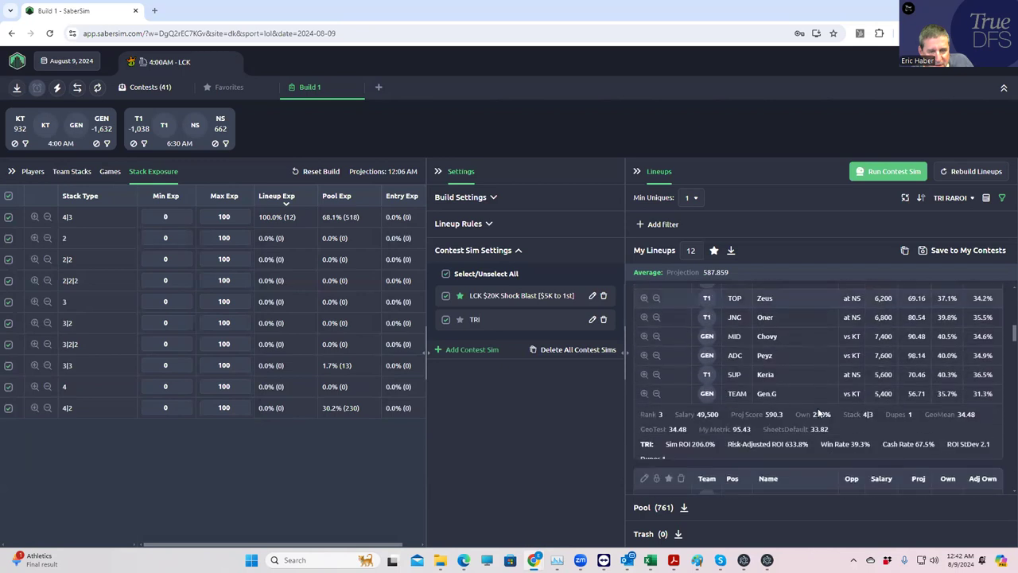
scroll(818, 410, down, 3)
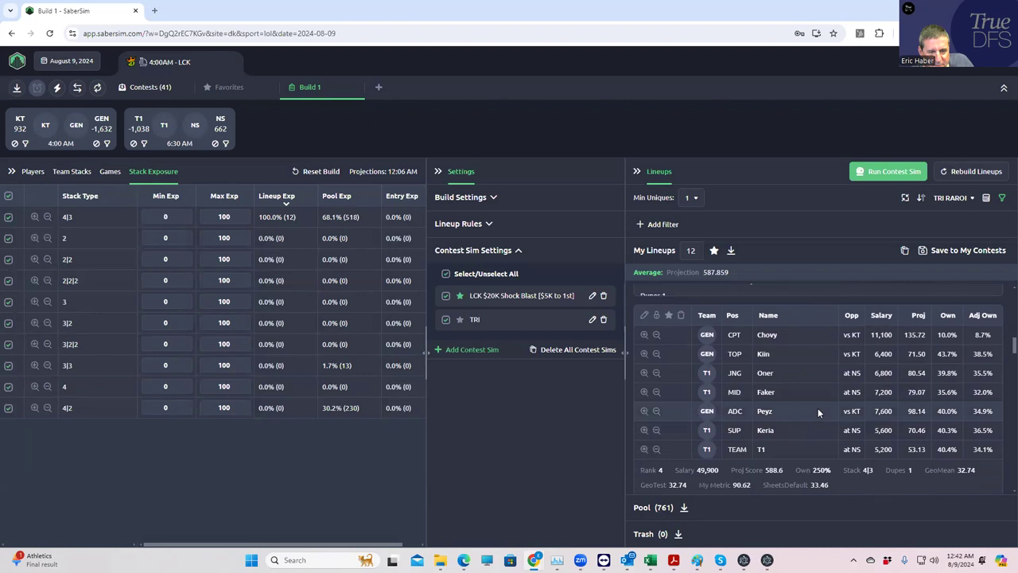
scroll(749, 386, up, 3)
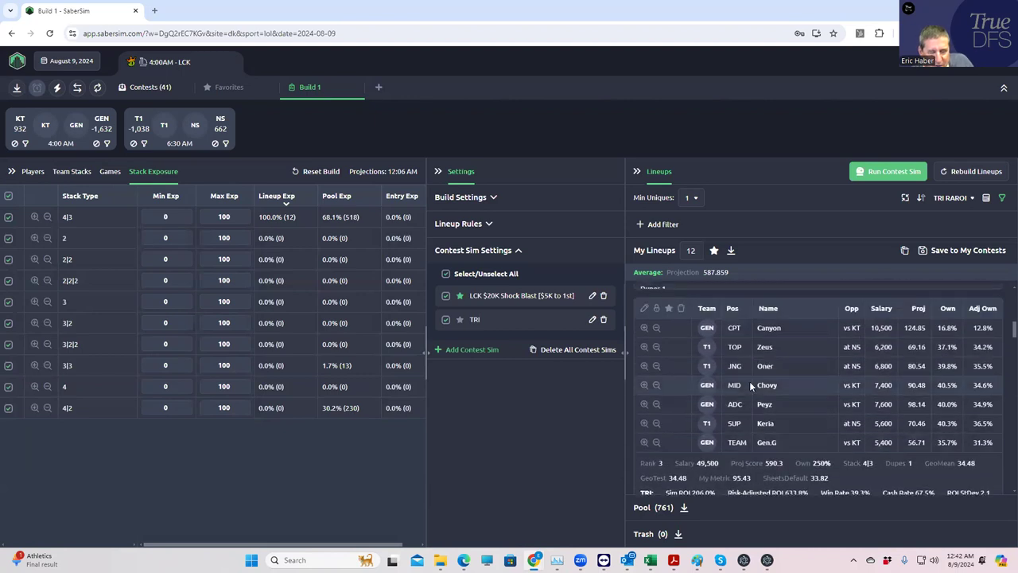
scroll(749, 381, down, 3)
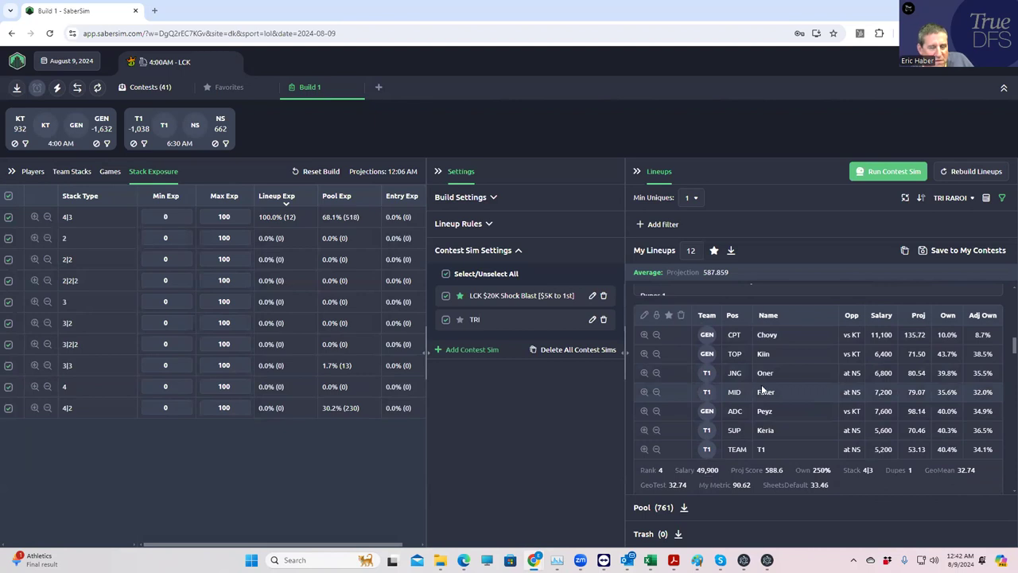
scroll(761, 389, up, 8)
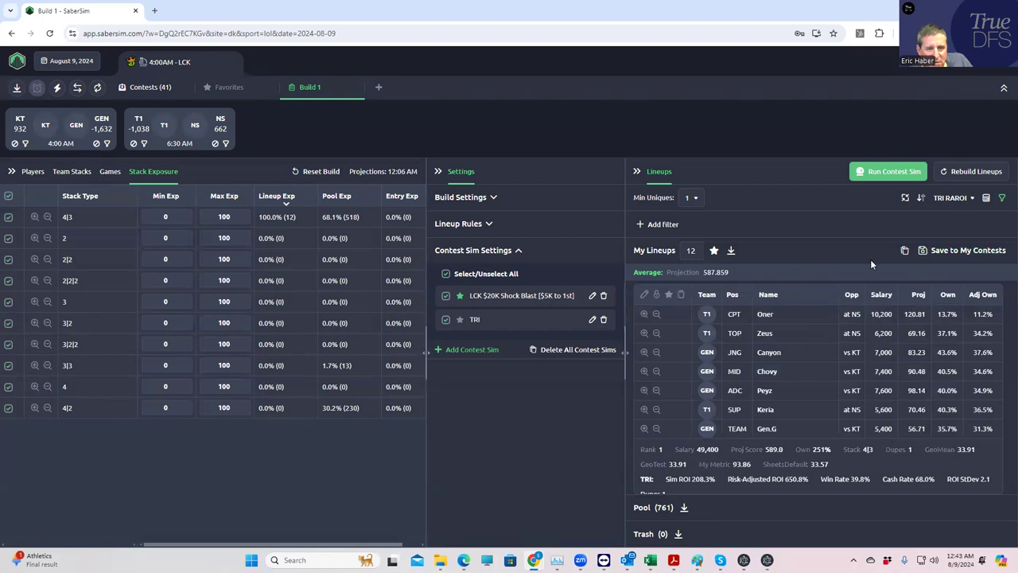
Download the 12 lineups as a CSV, open it, copy the first lineup, A2:G2, and minimize the file.
click(731, 251)
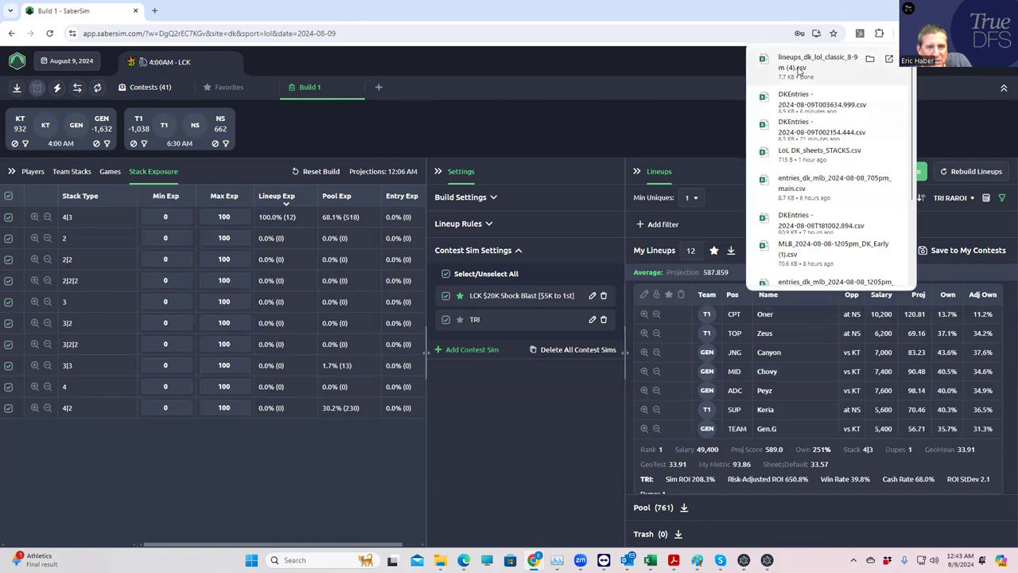
click(801, 69)
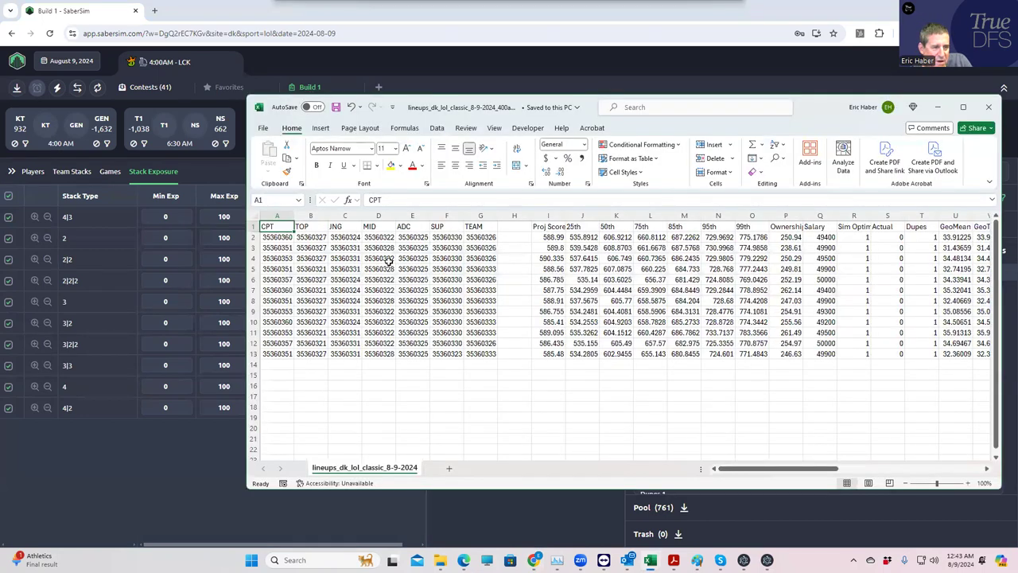
drag(279, 237, 485, 243)
key(ctrl+c)
click(379, 301)
drag(277, 237, 473, 240)
key(ctrl+c)
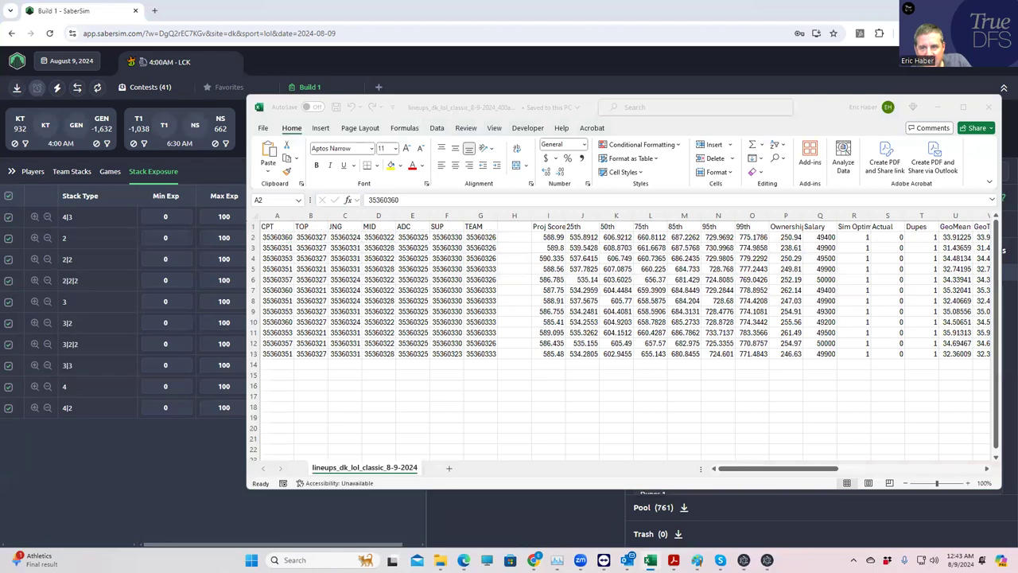
click(897, 110)
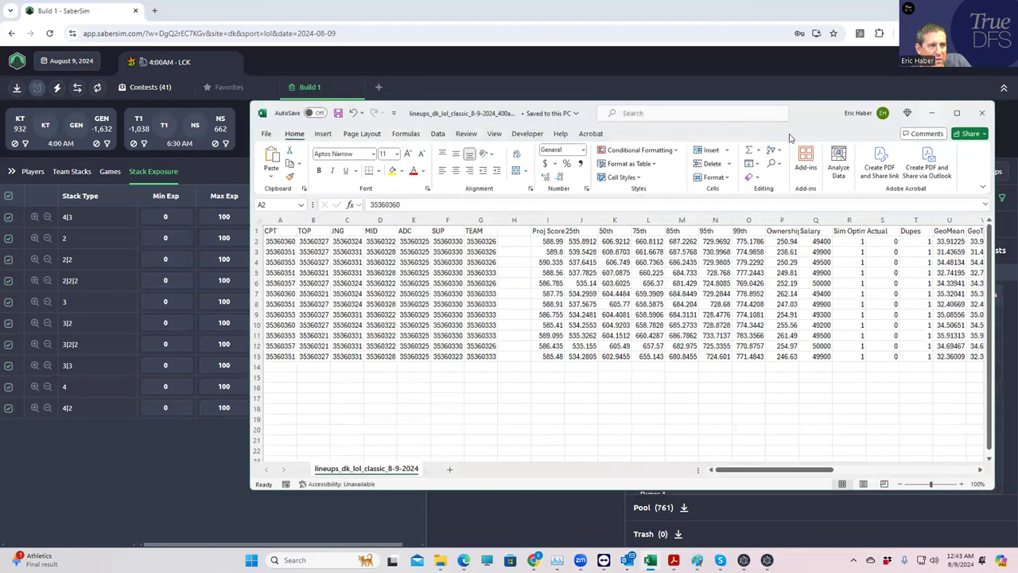
click(932, 113)
Switch to the DraftKings window and upload DKEntries - 2024-08-09T004115.551 on the Edit Entries page.
click(533, 559)
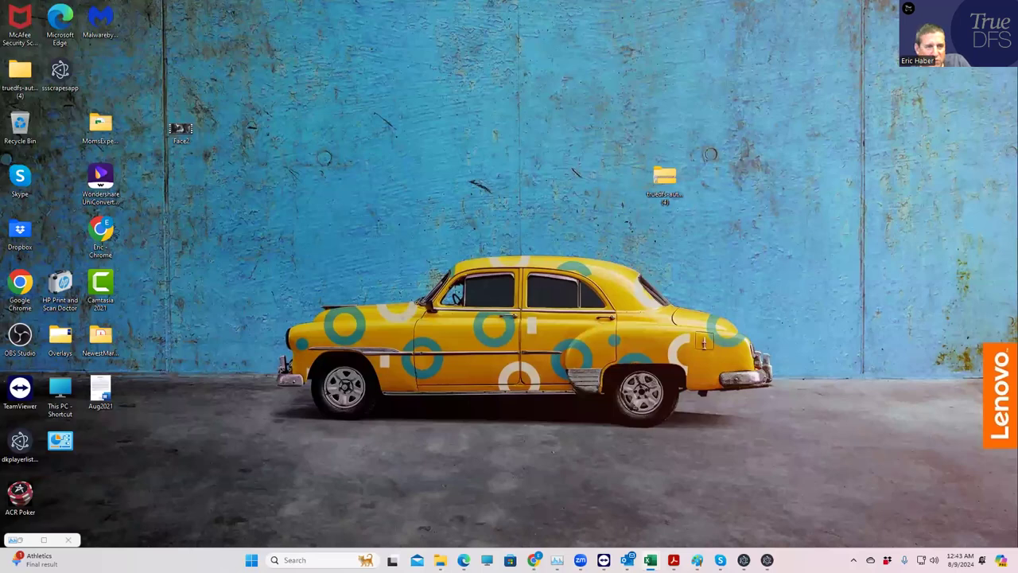
key(alt+Tab)
click(572, 87)
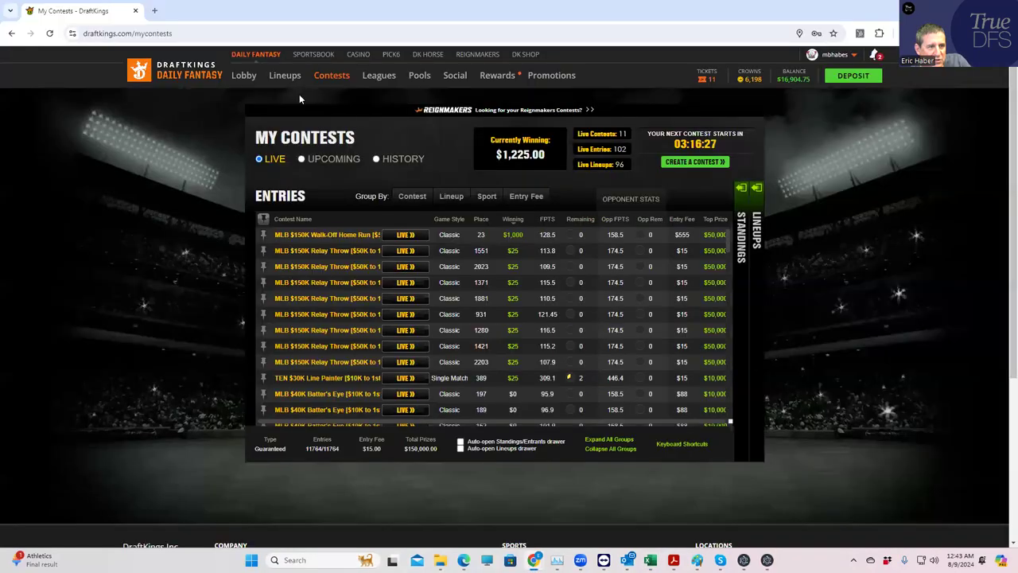
click(291, 76)
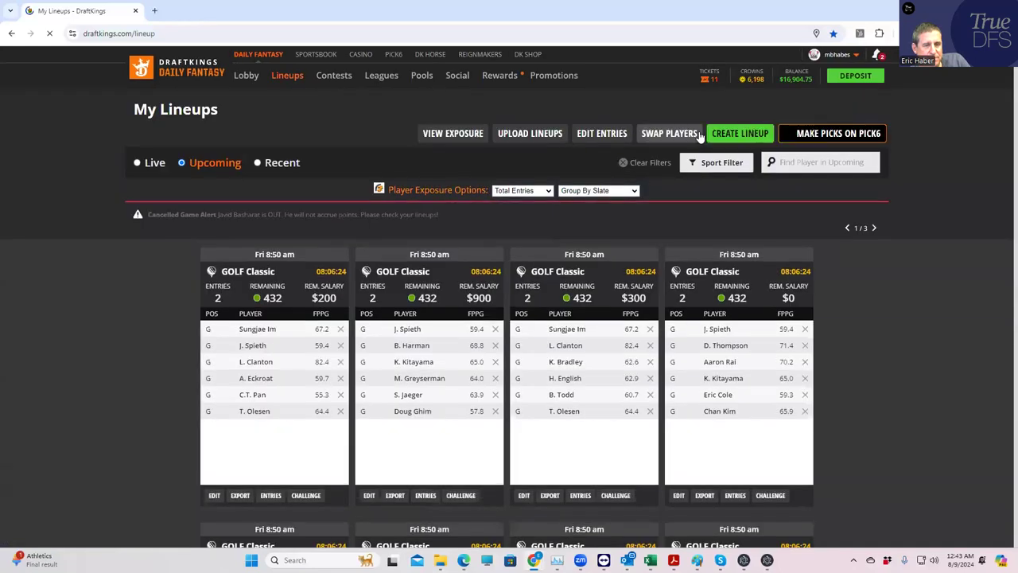
click(602, 134)
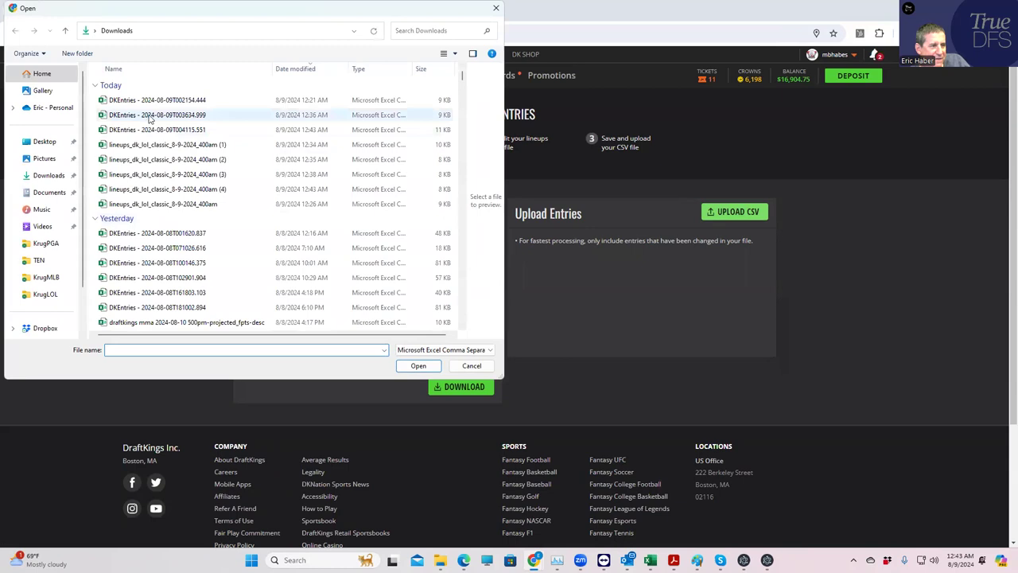
click(157, 101)
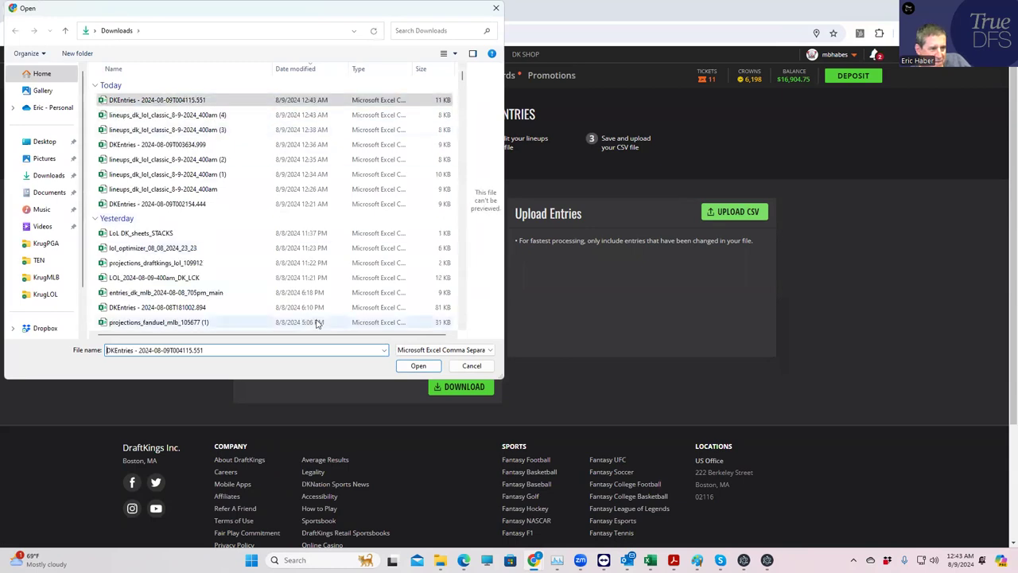
click(418, 366)
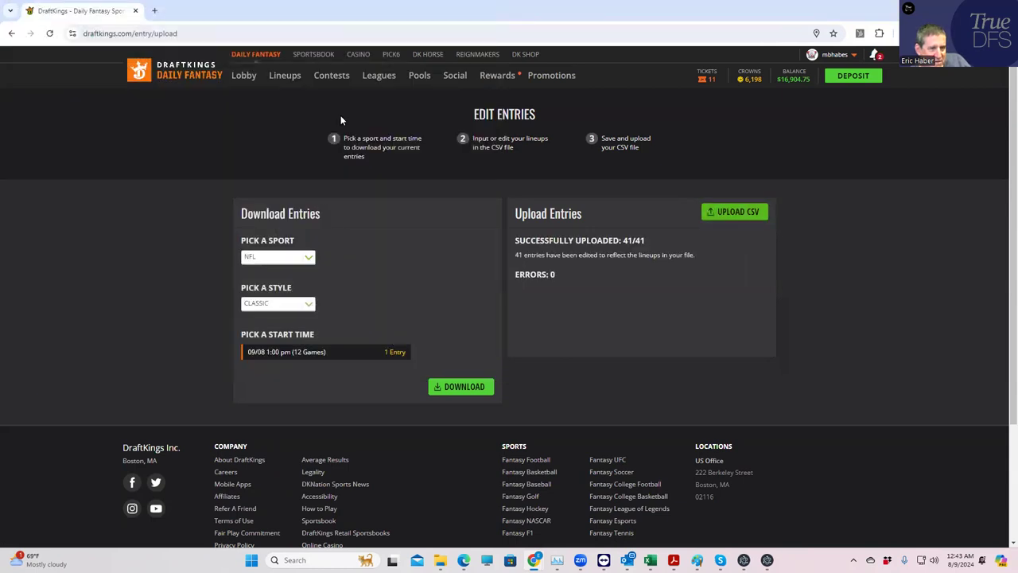
Open the My Lineups page and check the contest entries of the first three LOL Classic lineups, which have two entries each.
click(283, 75)
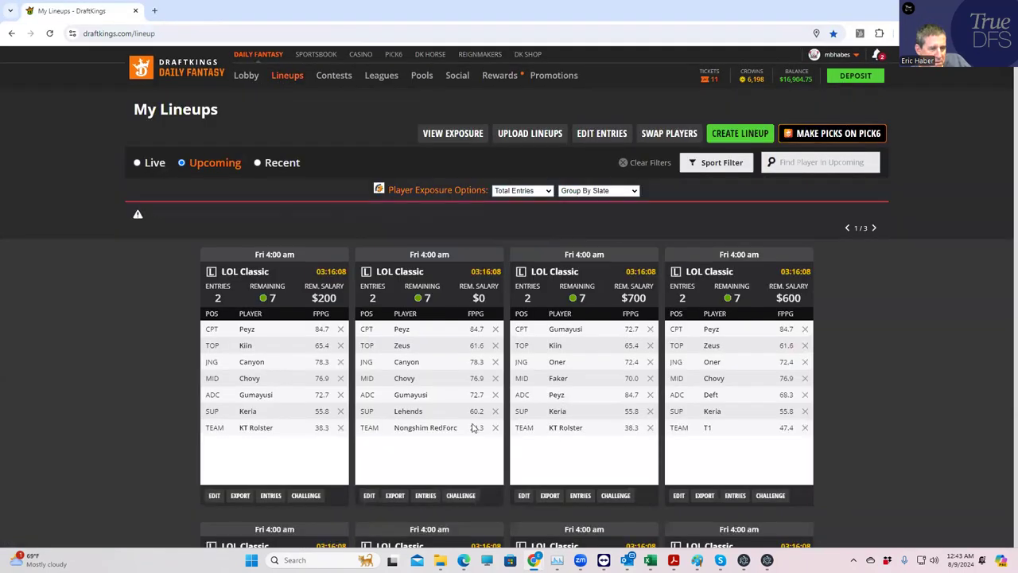
scroll(590, 438, down, 3)
scroll(589, 438, down, 1)
scroll(590, 433, up, 3)
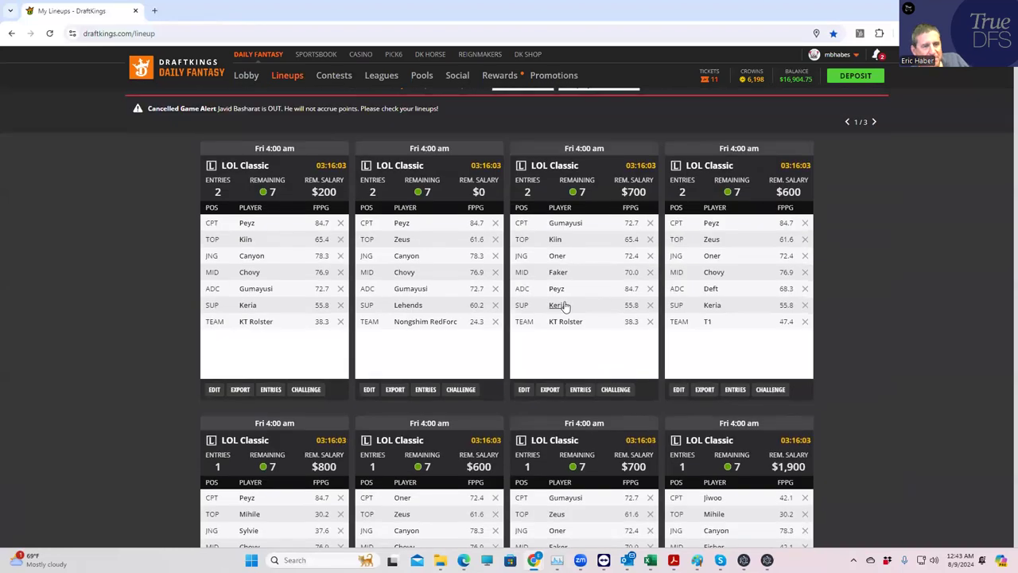
click(271, 389)
click(753, 327)
click(429, 390)
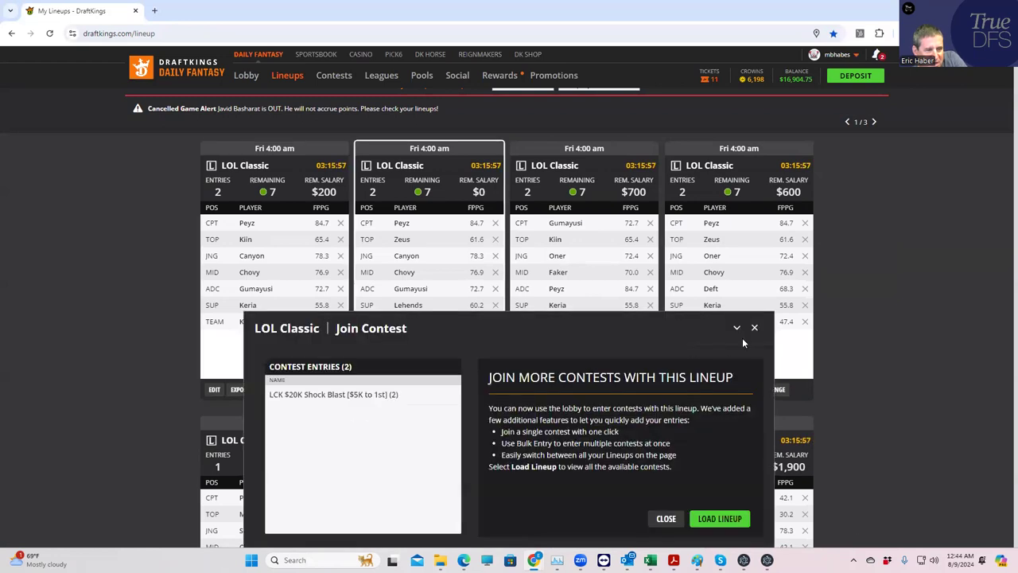
click(752, 327)
click(580, 390)
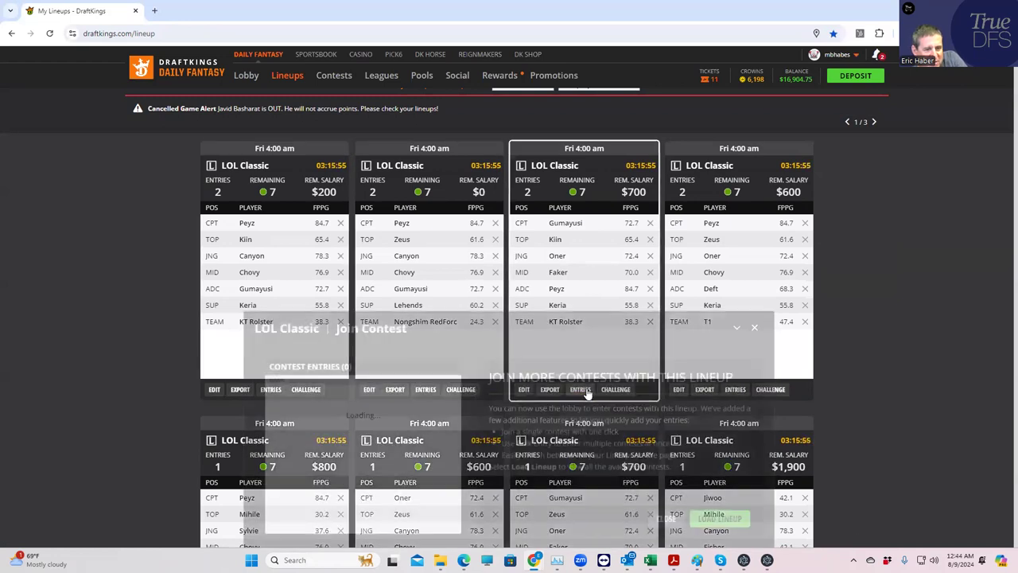
click(739, 329)
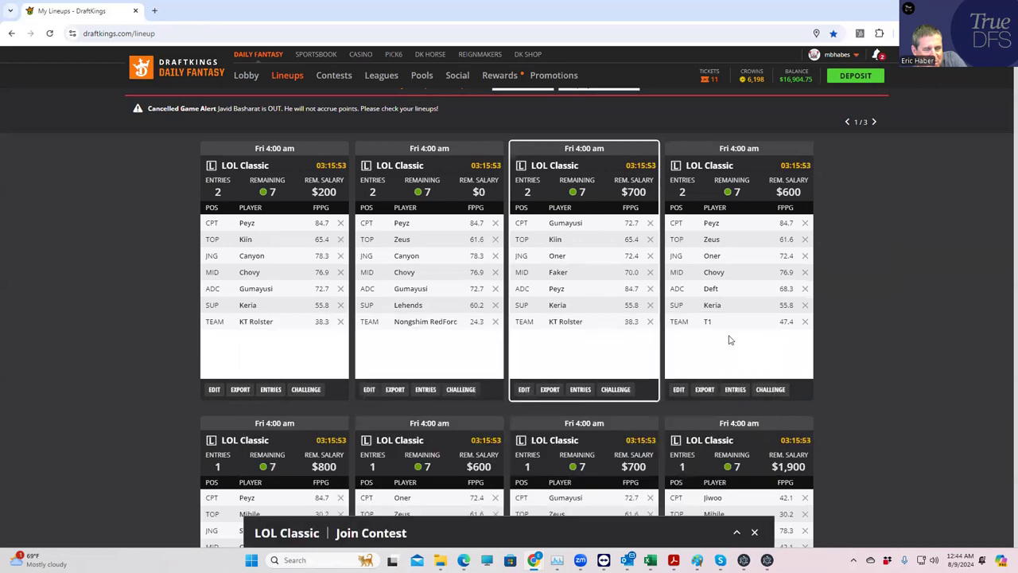
click(271, 390)
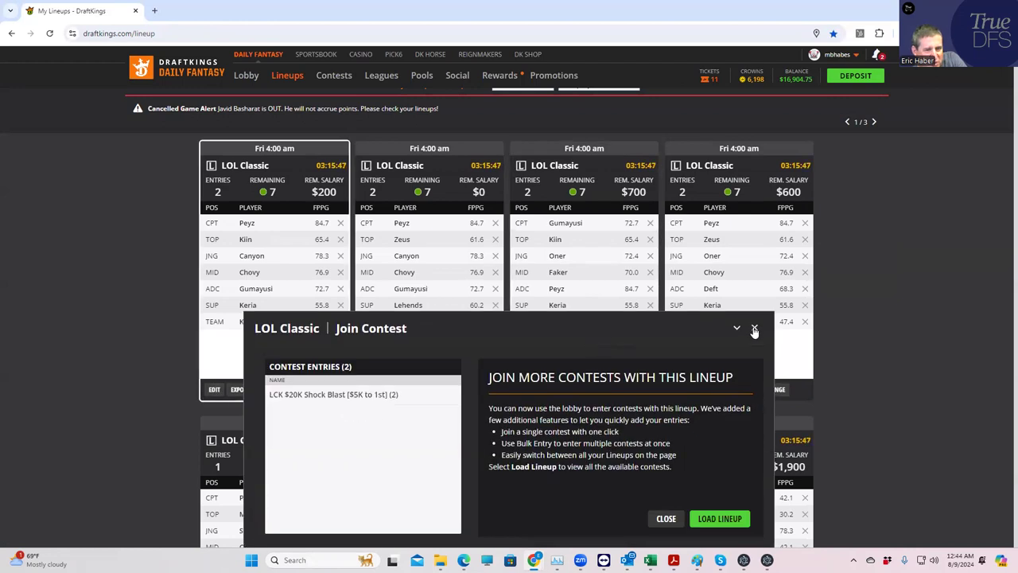
click(753, 331)
Edit the first LOL Classic lineup, removing Keria from SUP and replacing KT Rolster with T1 as the team.
click(214, 389)
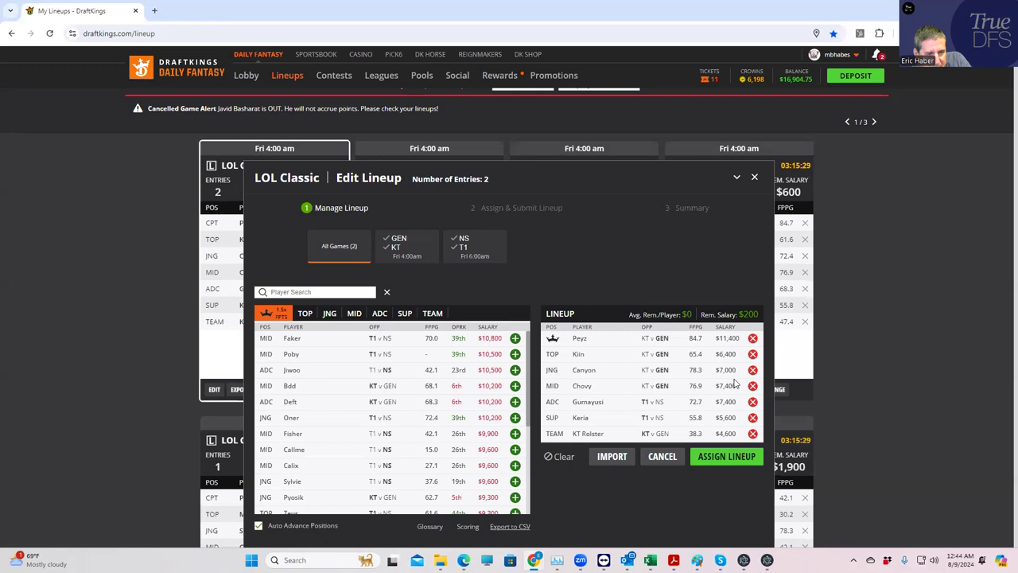
click(753, 417)
click(752, 434)
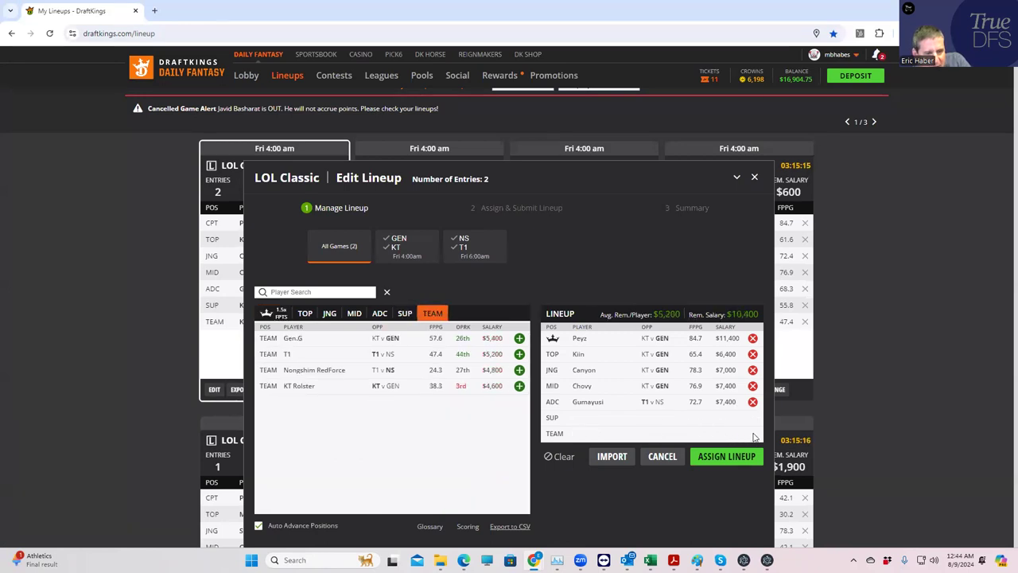
click(519, 354)
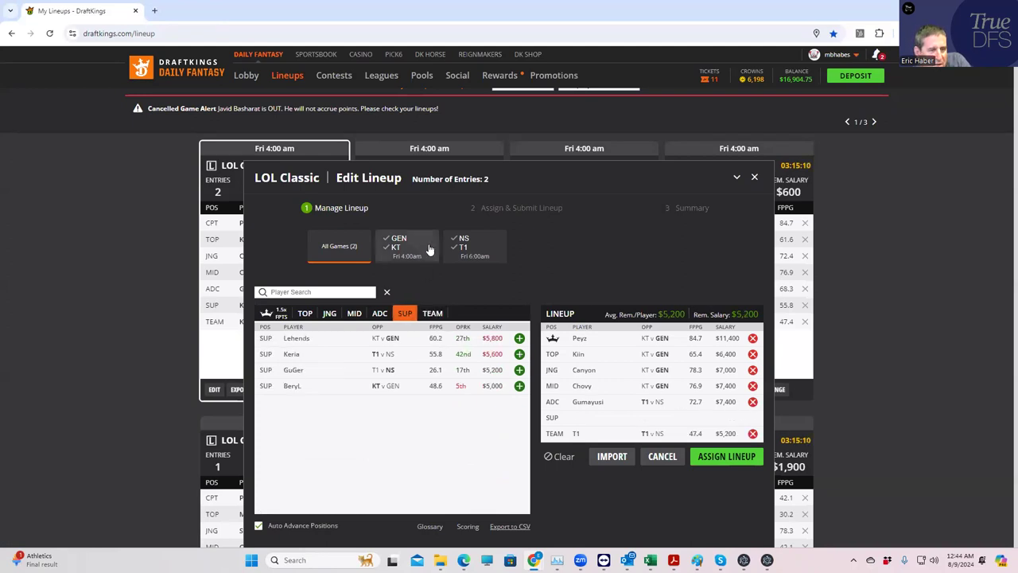
Limit the lineup's player pool to KT, replace Gumayusi with Deft at ADC and add BeryL at SUP.
click(402, 251)
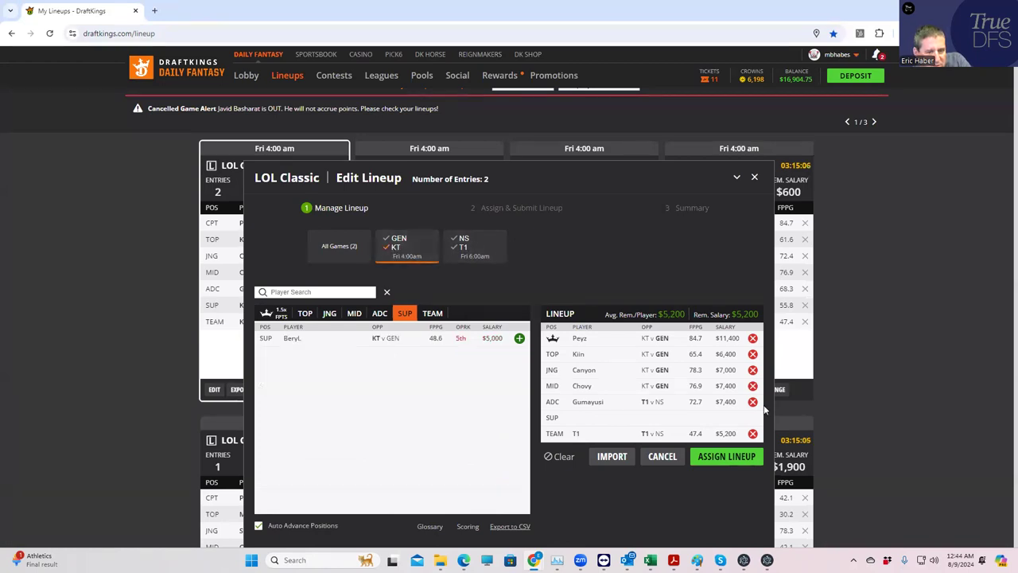
click(753, 402)
click(519, 339)
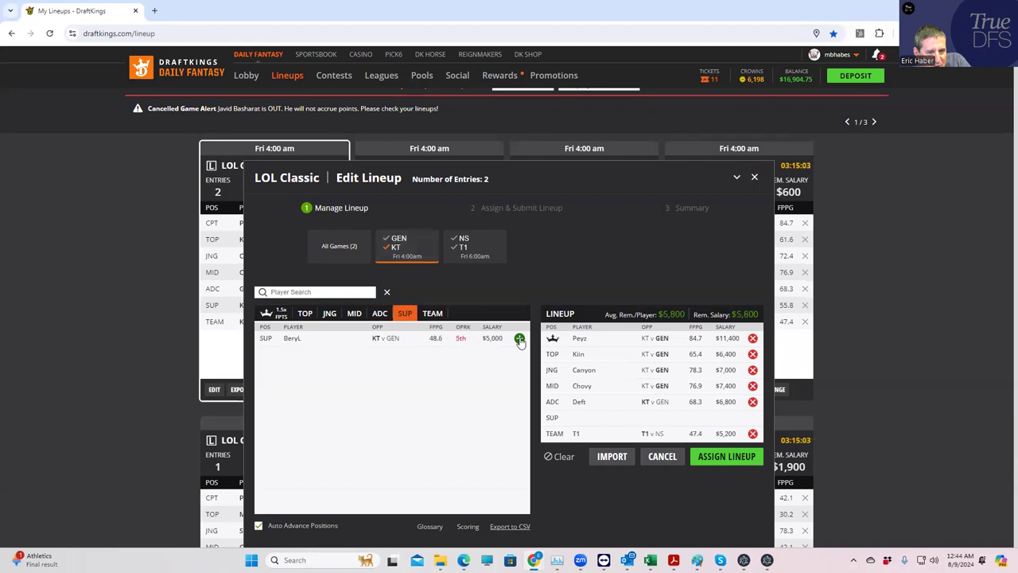
click(519, 339)
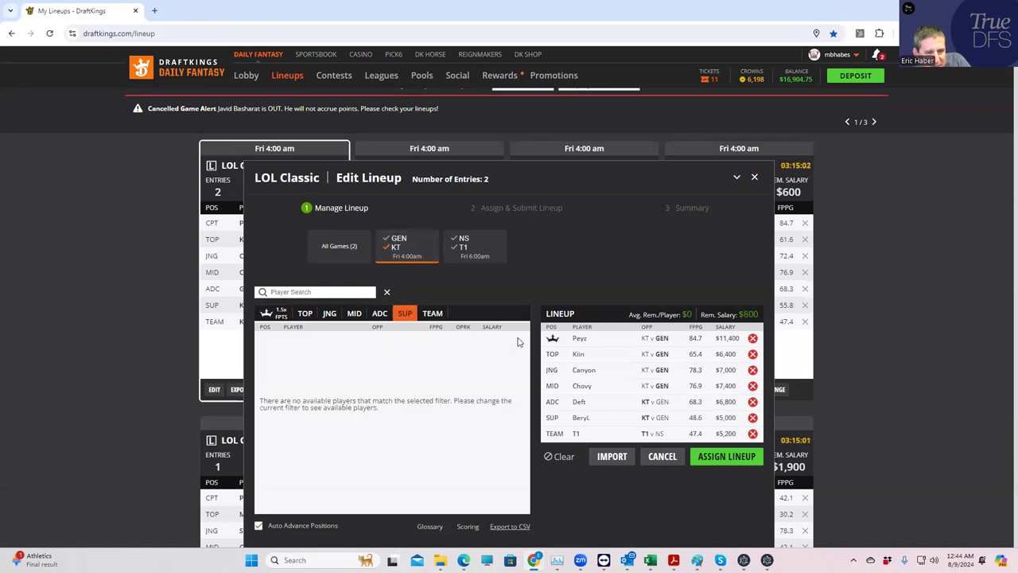